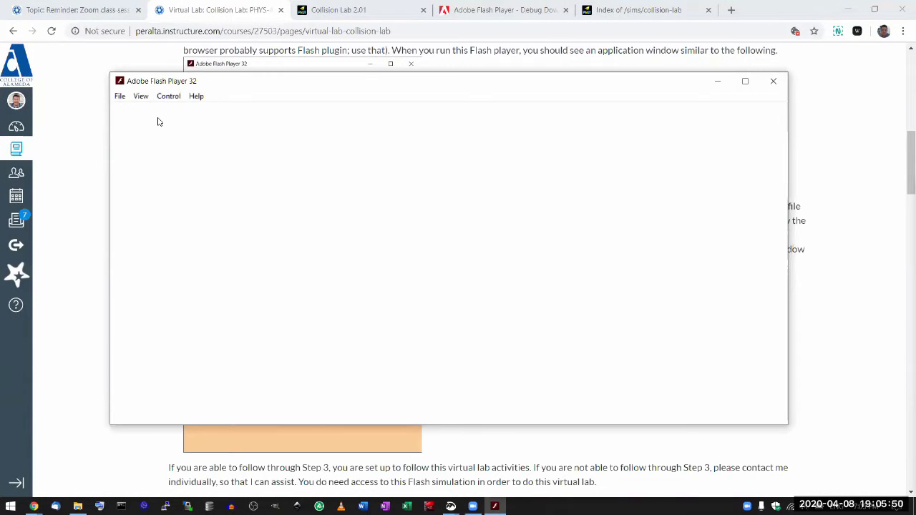
- Open collision-lab.swf from Downloads in Flash Player through File > Open
left_click(119, 97)
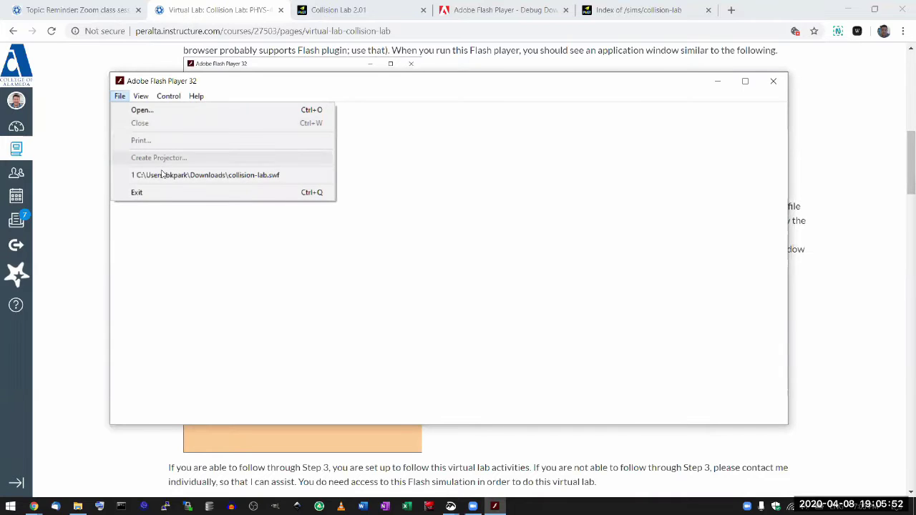
left_click(160, 111)
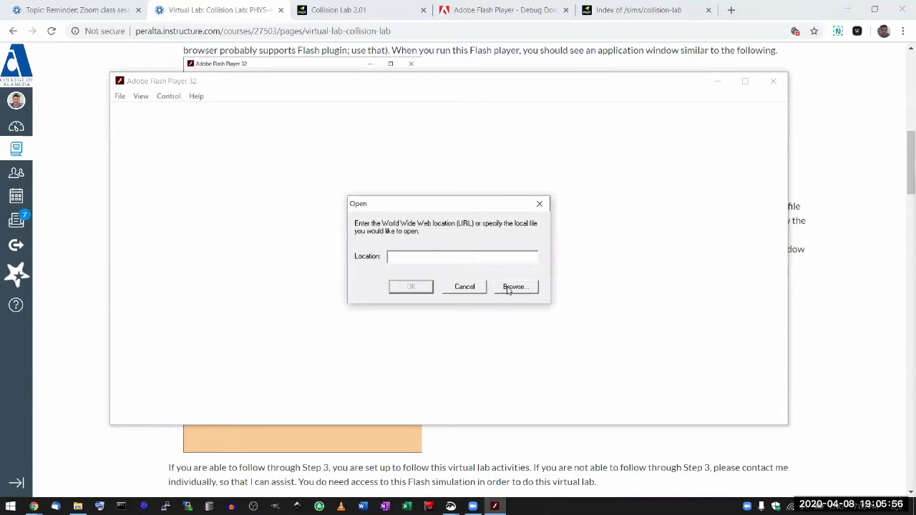
left_click(512, 286)
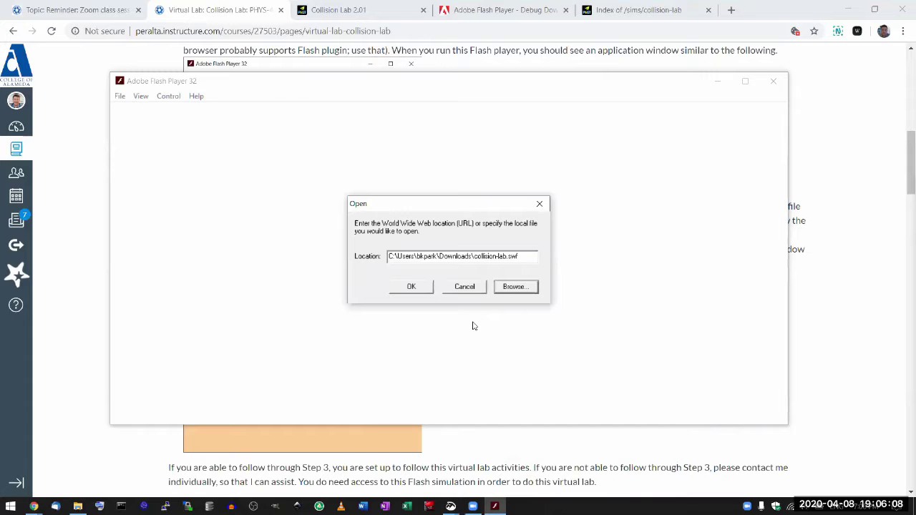
left_click(420, 286)
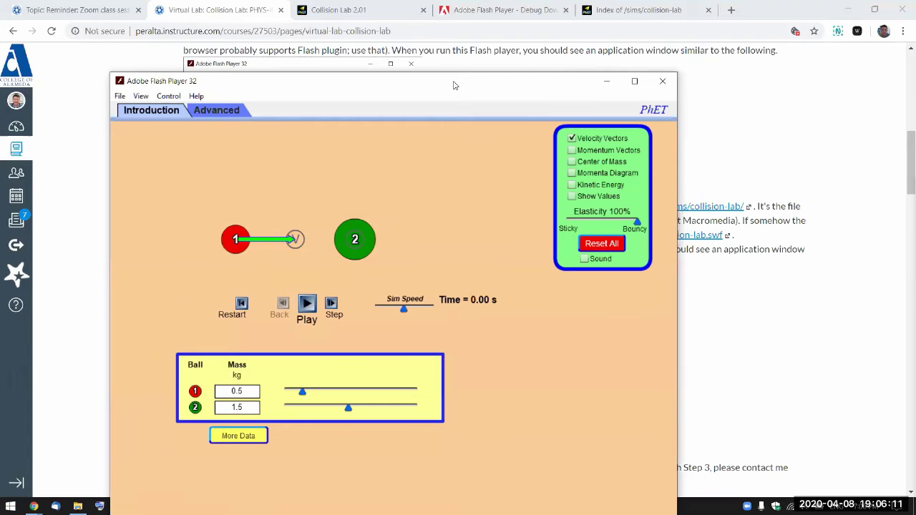
- Run one head-on collision, pause it, restart at 0.00 s, and shift the window right
left_click_drag(453, 85, 490, 37)
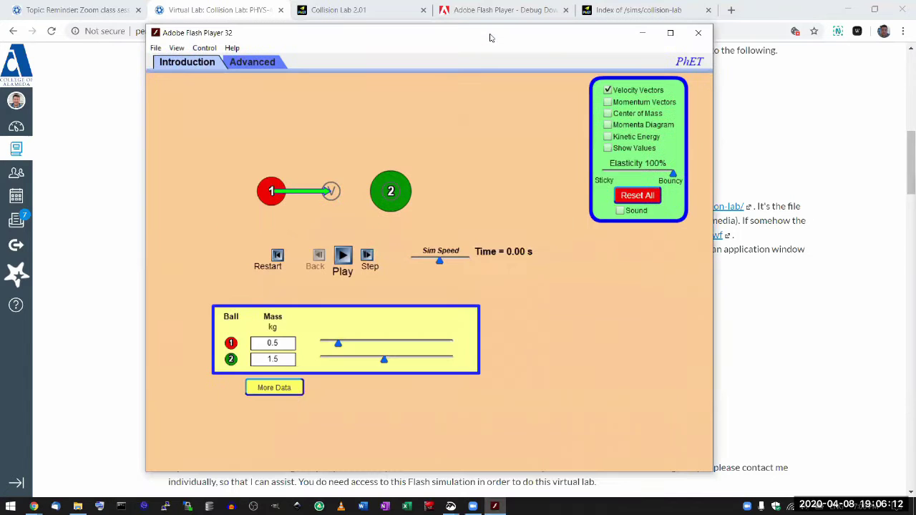
left_click(343, 255)
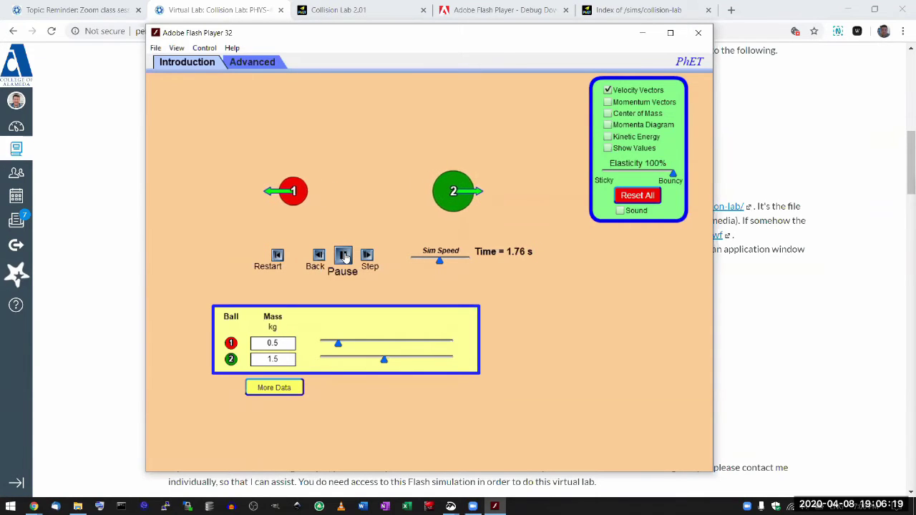
left_click(344, 256)
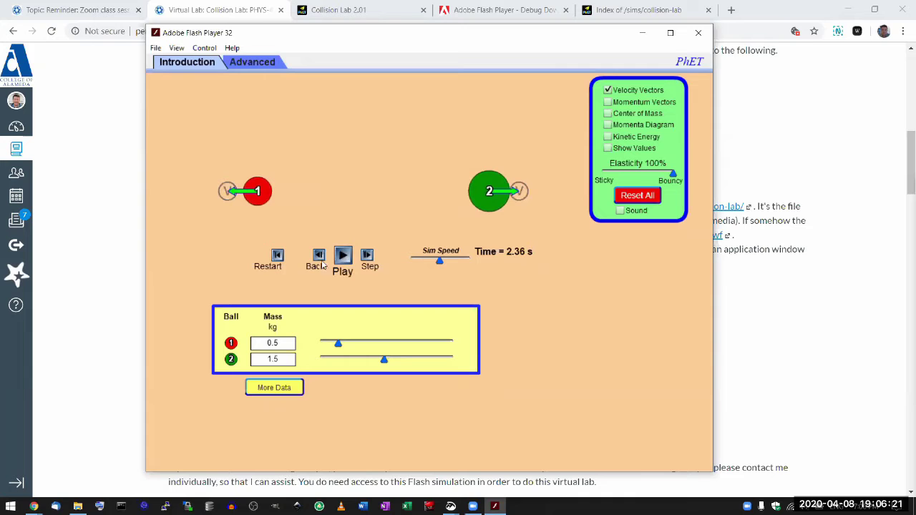
left_click(276, 259)
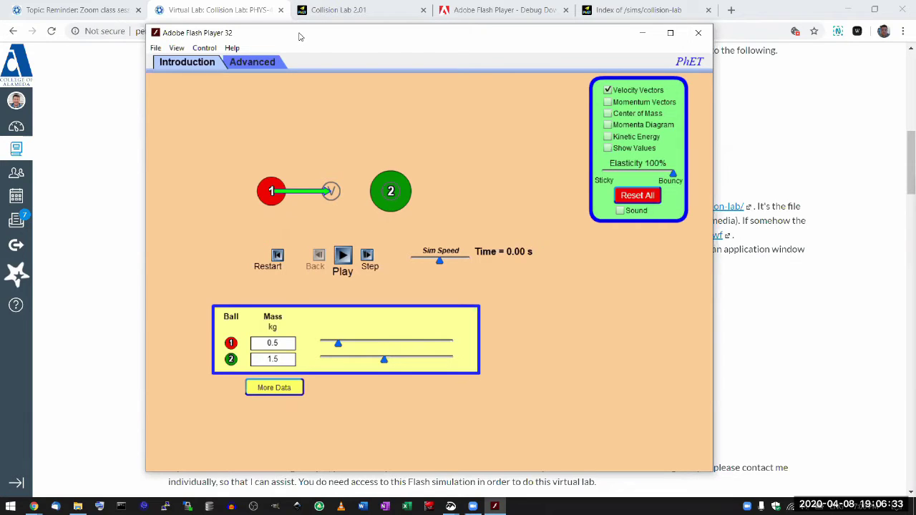
left_click_drag(300, 37, 490, 48)
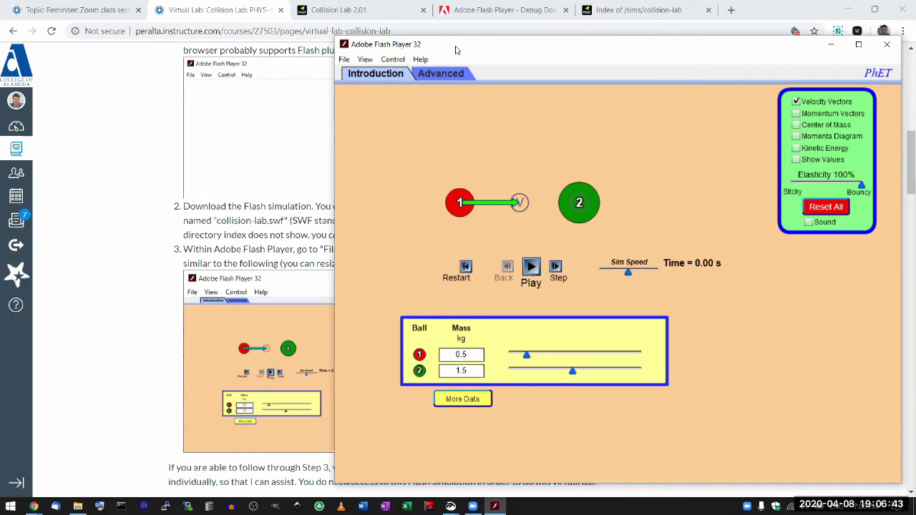
- Snap Flash Player to the right half and Chrome to the left, collapsing the course menu
key("super+Right")
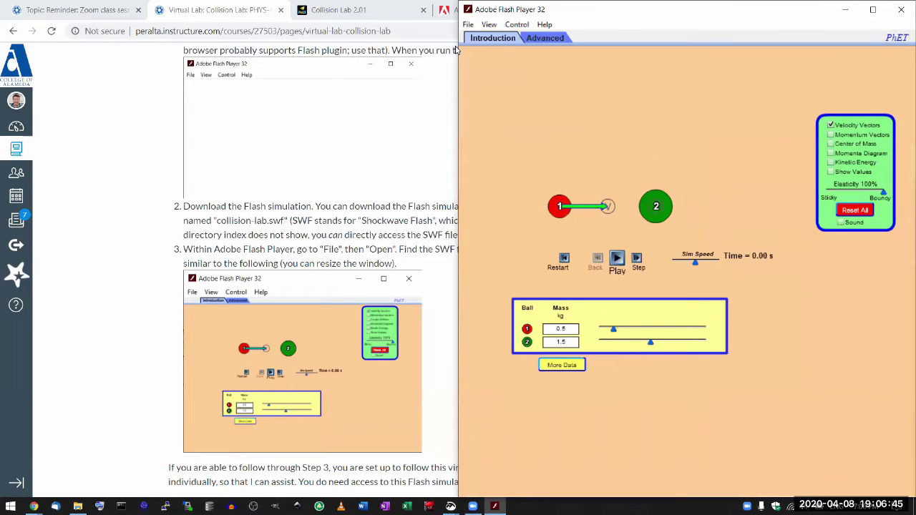
left_click(243, 7)
key("super+Left")
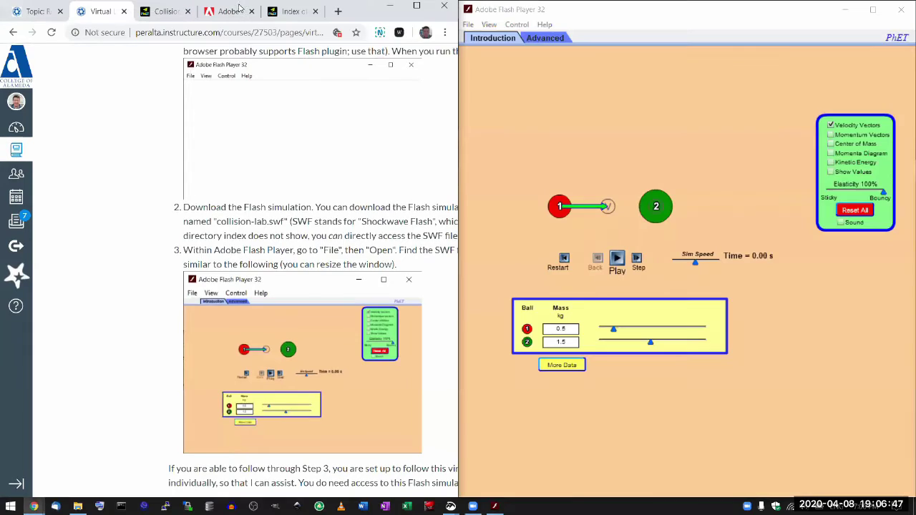
scroll(171, 123, "up", 15)
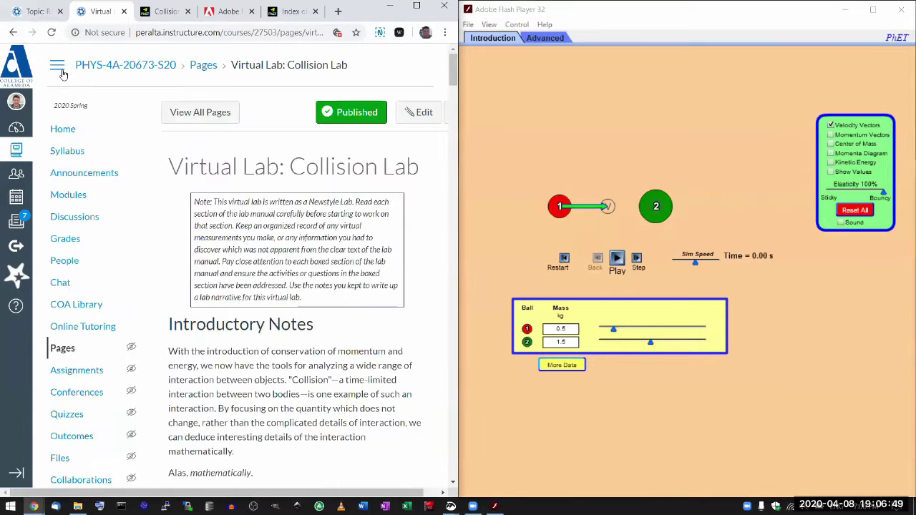
left_click(61, 71)
- Scroll the lab page to Part A: 1D Collisions and Experiment 1
scroll(237, 386, "down", 2)
scroll(237, 387, "down", 1)
scroll(238, 386, "down", 6)
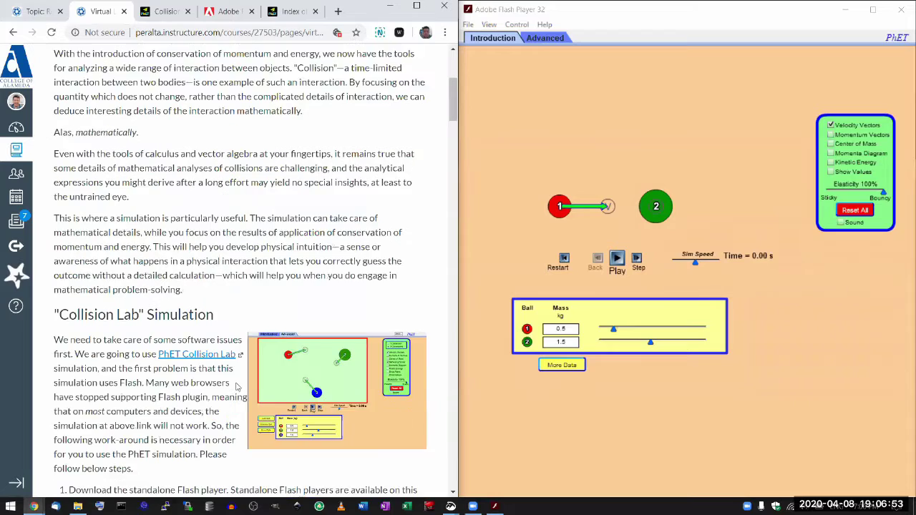
scroll(237, 383, "down", 3)
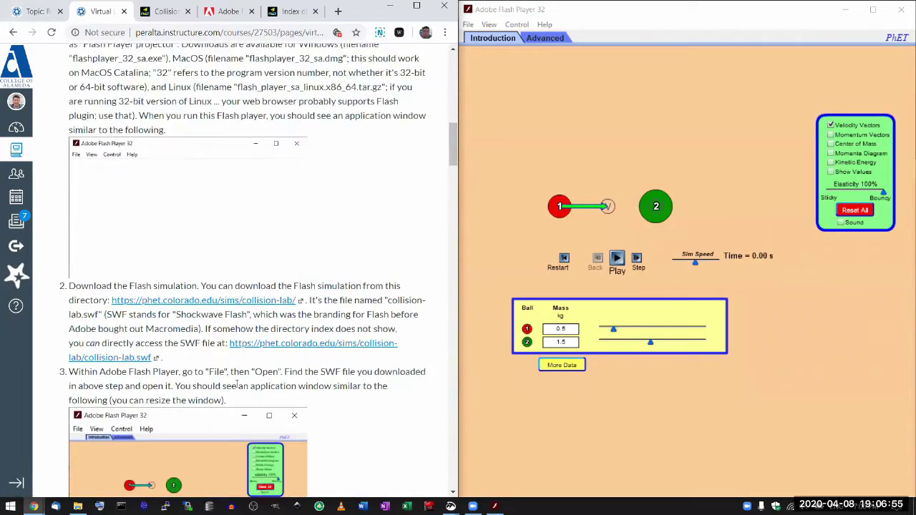
scroll(237, 386, "down", 6)
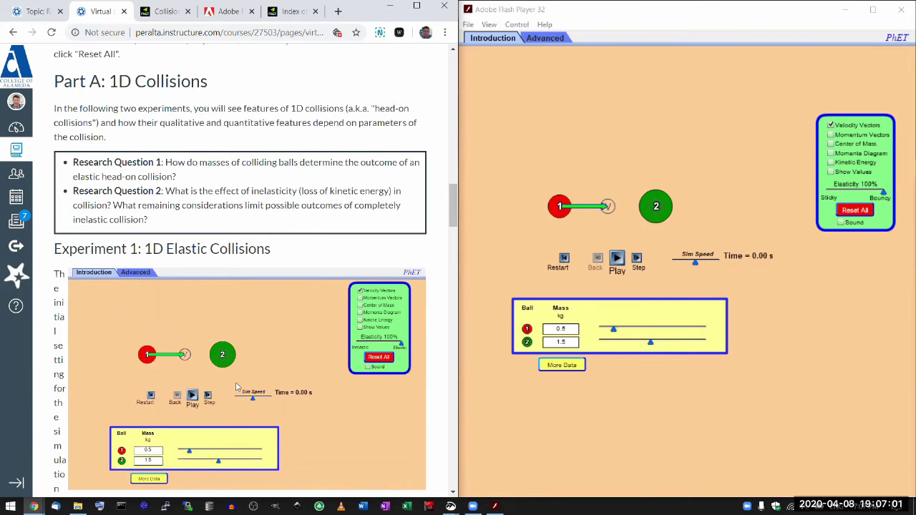
scroll(237, 386, "down", 1)
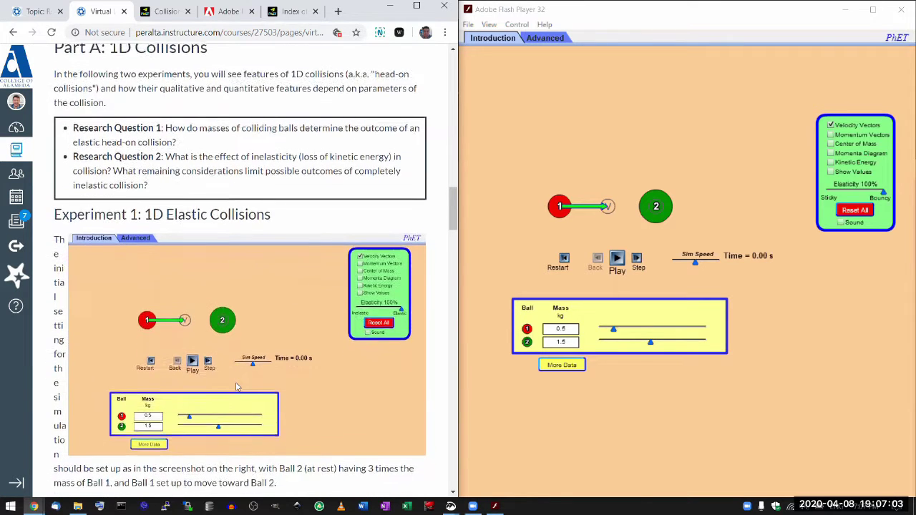
scroll(237, 387, "up", 1)
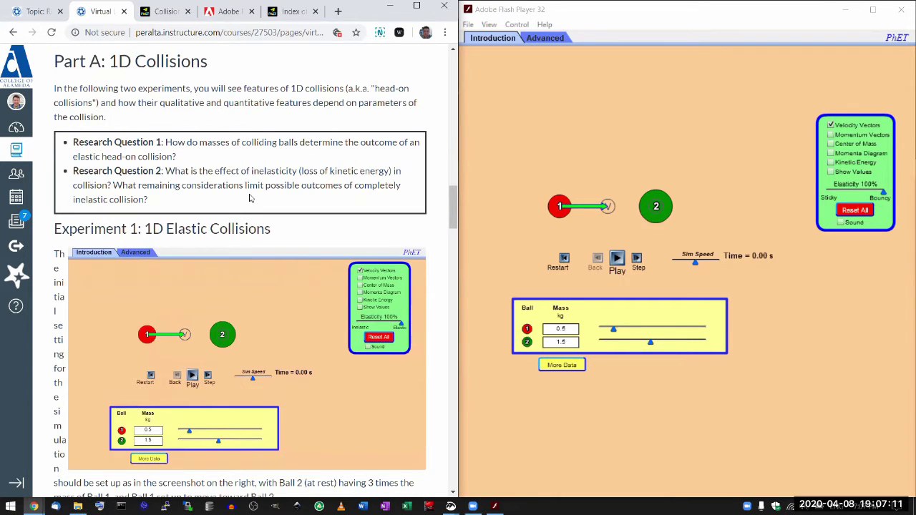
scroll(250, 198, "up", 2)
scroll(250, 198, "up", 2)
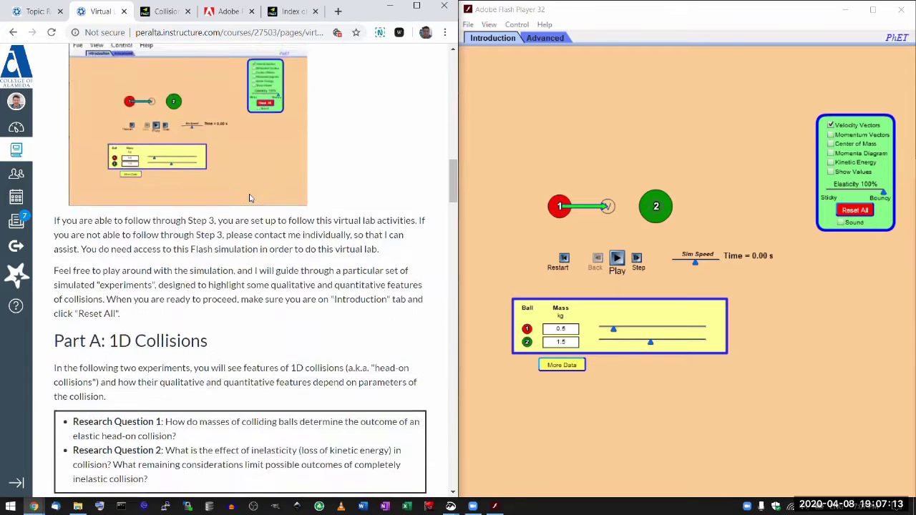
scroll(249, 198, "down", 4)
scroll(249, 199, "up", 1)
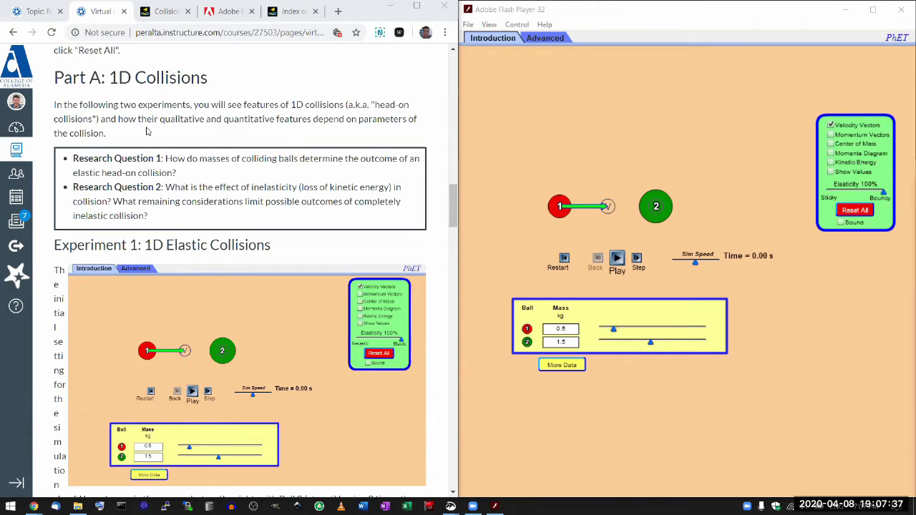
left_click(496, 44)
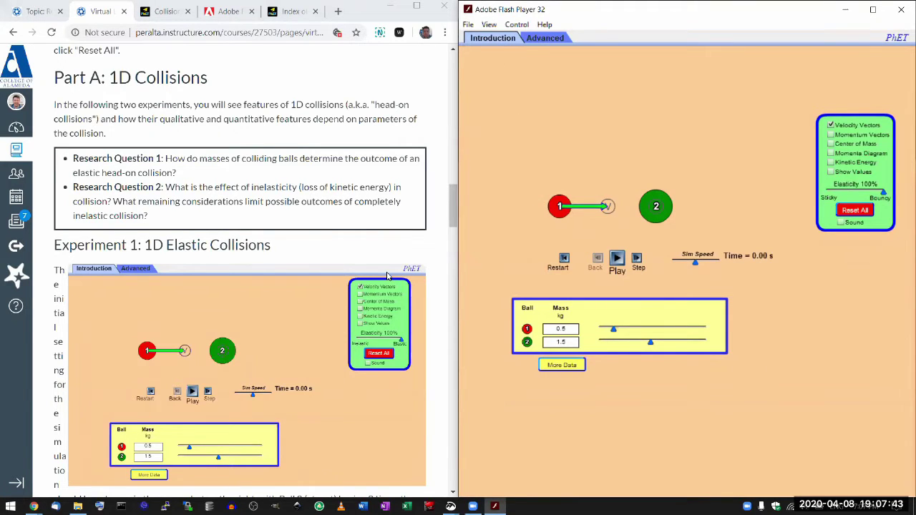
scroll(326, 275, "down", 4)
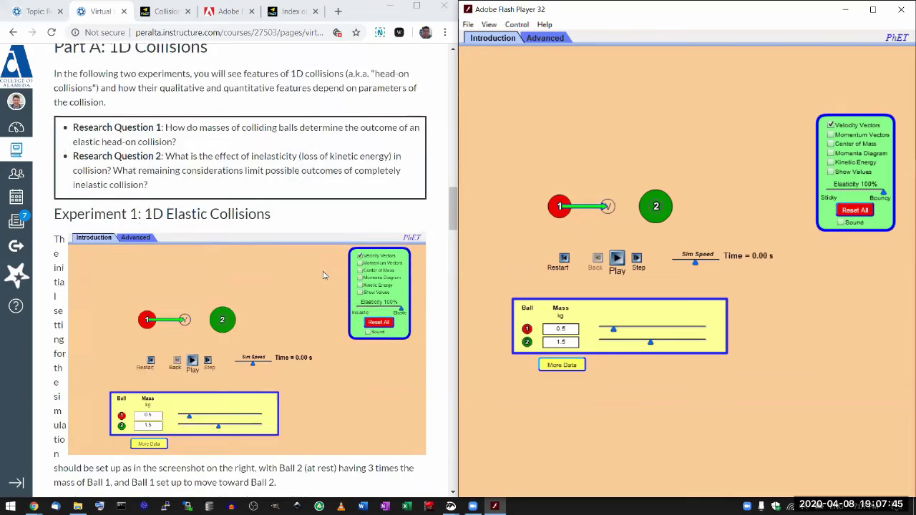
scroll(326, 275, "down", 10)
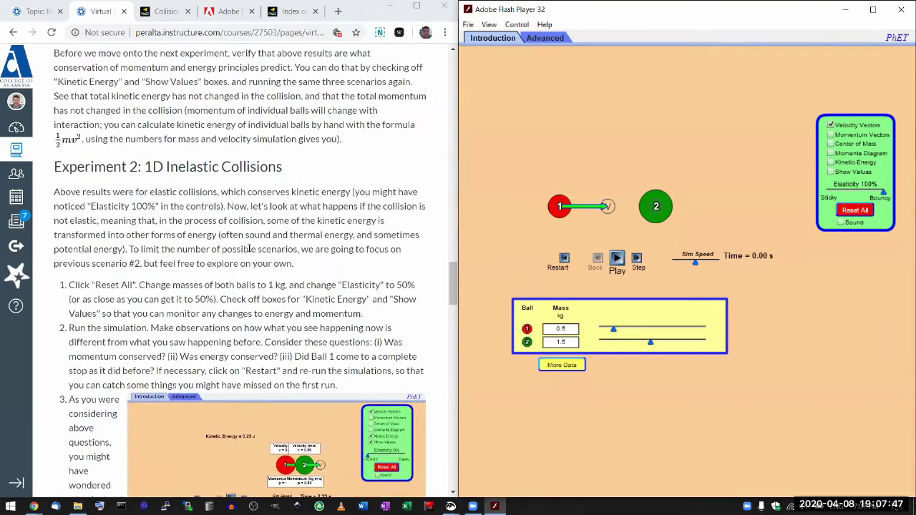
scroll(249, 248, "down", 8)
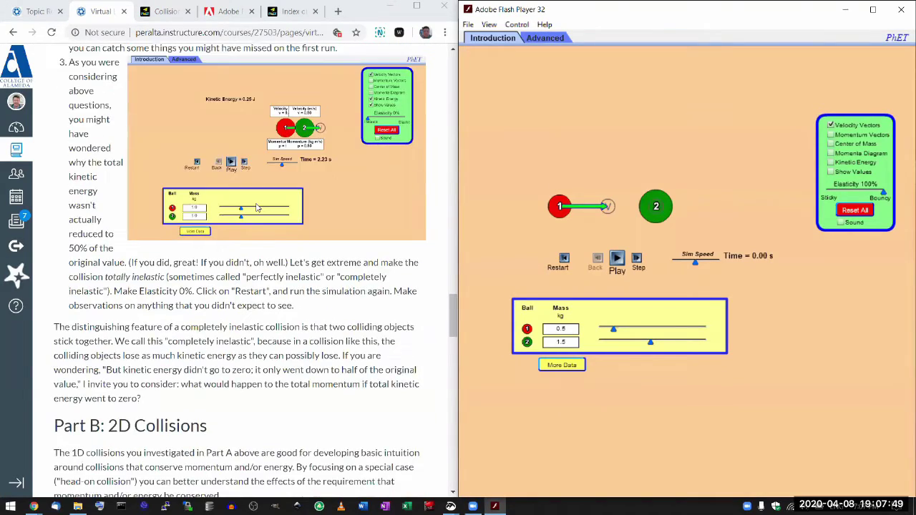
scroll(258, 208, "up", 18)
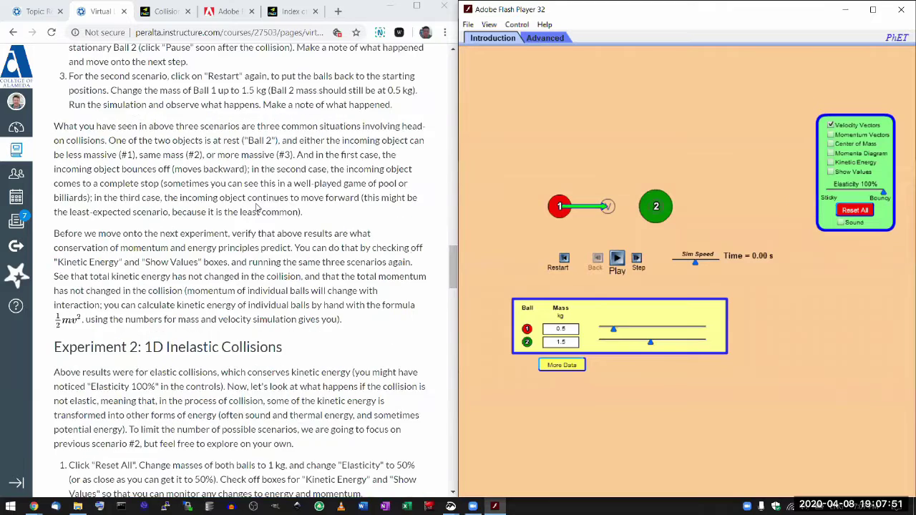
scroll(258, 208, "up", 3)
scroll(257, 207, "down", 1)
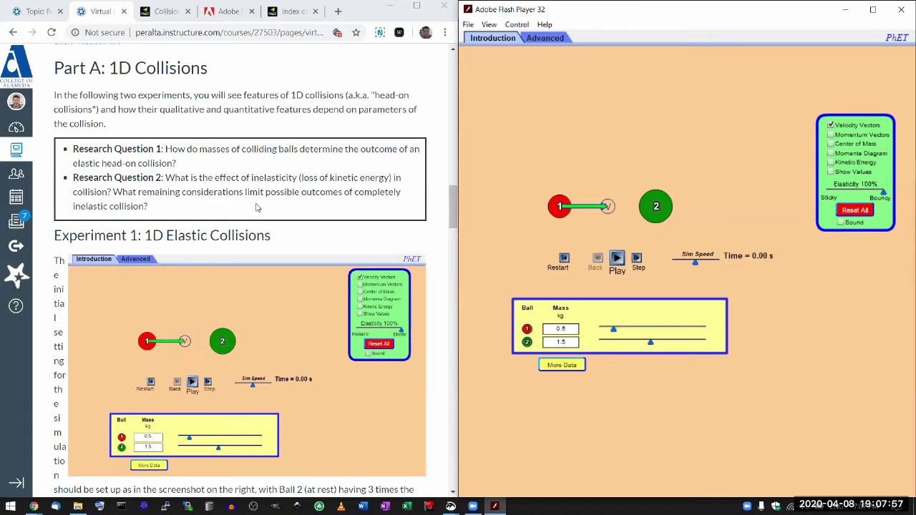
scroll(258, 207, "down", 1)
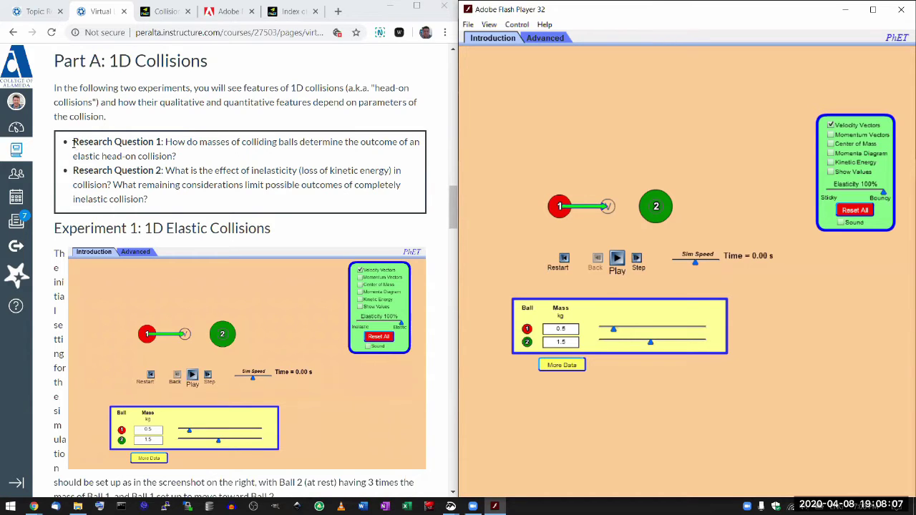
left_click_drag(73, 142, 199, 155)
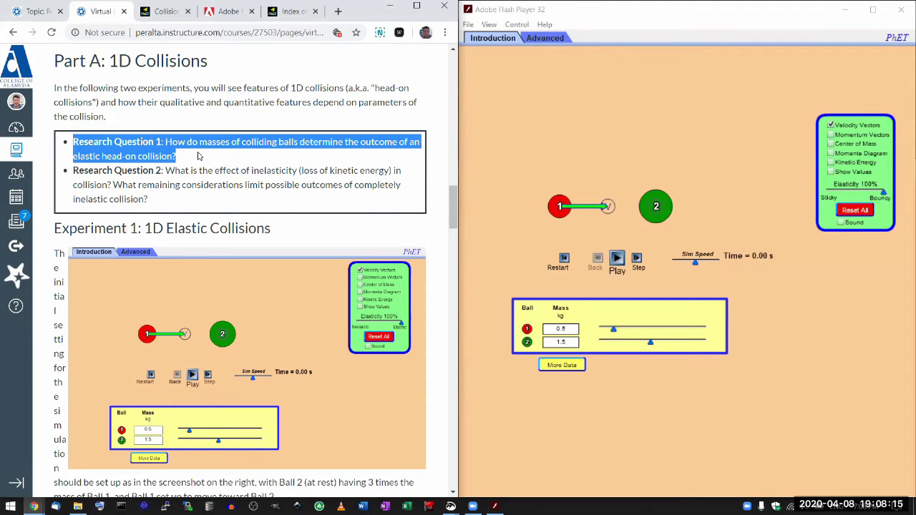
left_click(106, 151)
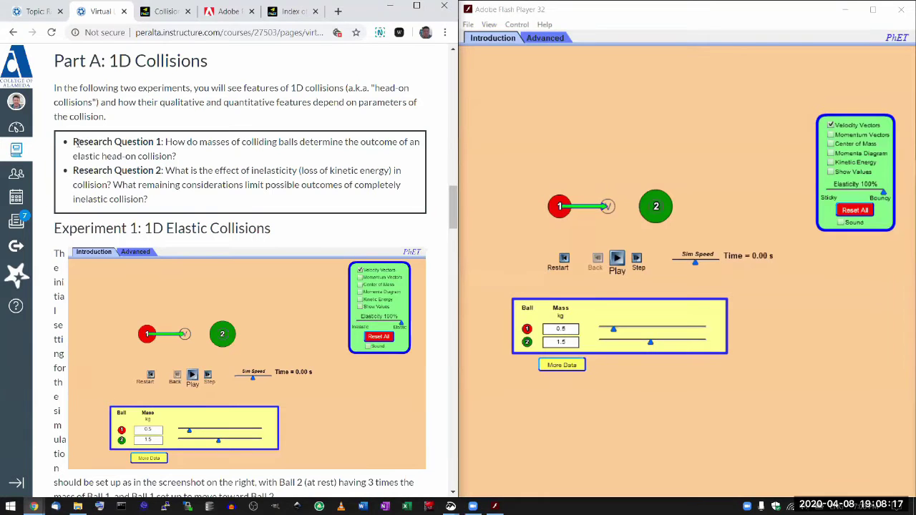
left_click_drag(73, 142, 188, 156)
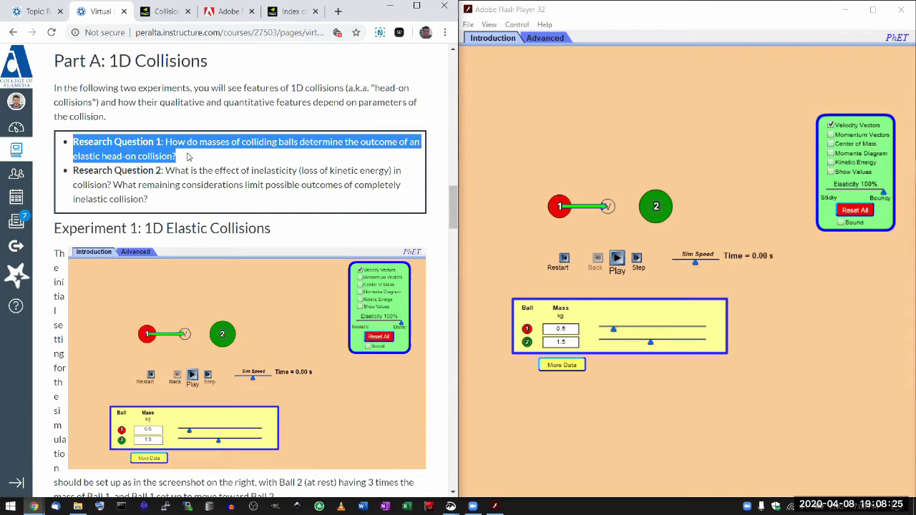
left_click(188, 156)
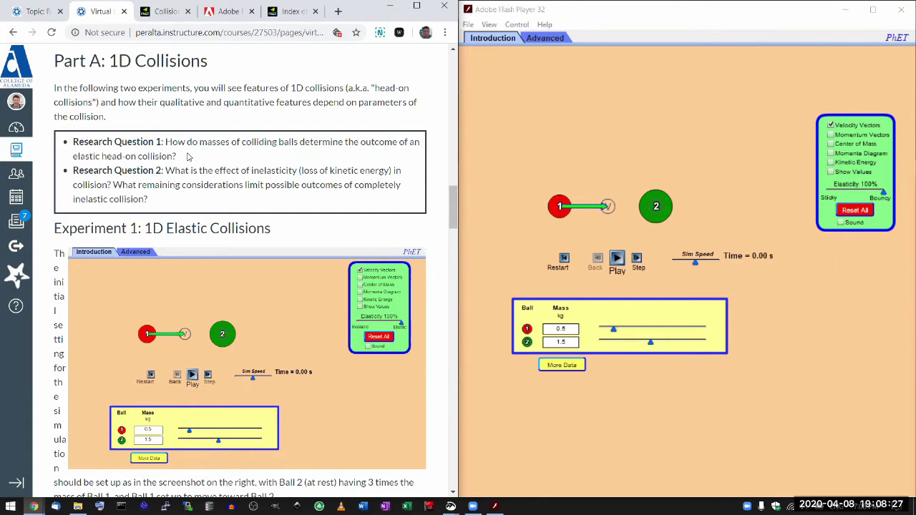
left_click_drag(184, 156, 167, 142)
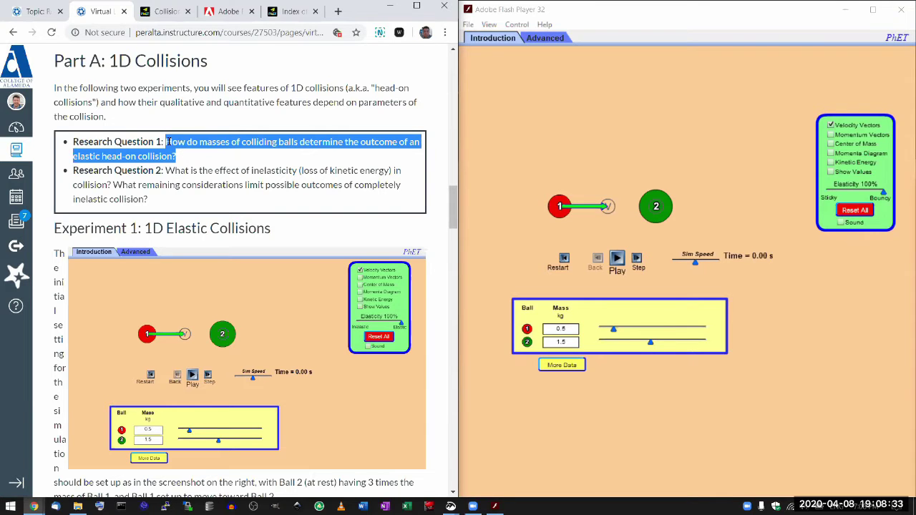
left_click(166, 142)
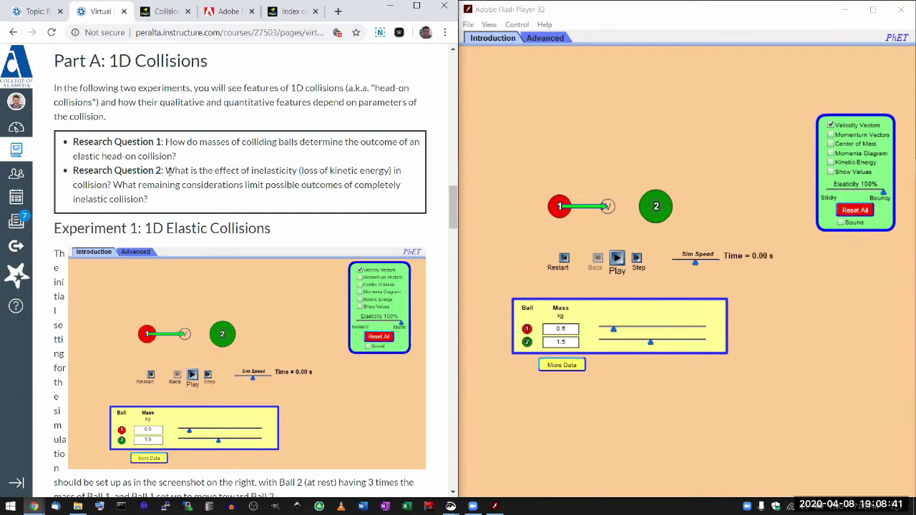
left_click_drag(167, 172, 113, 185)
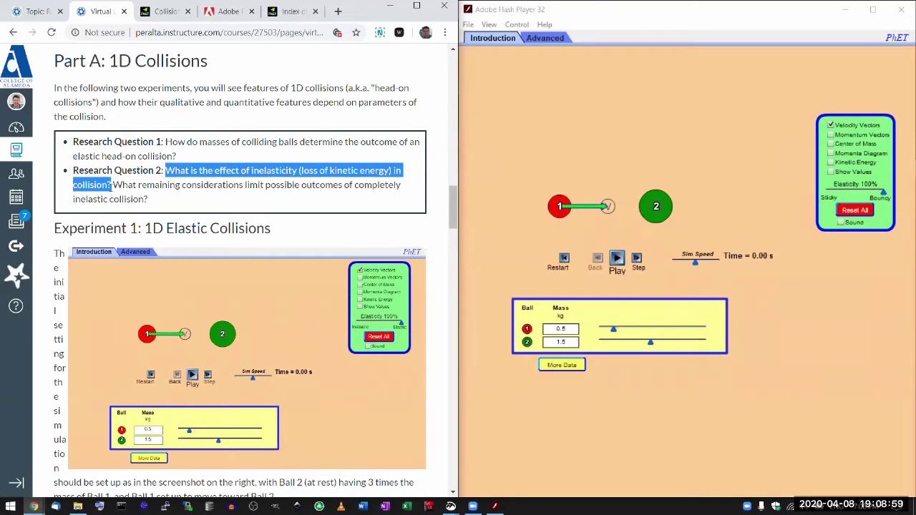
left_click(593, 20)
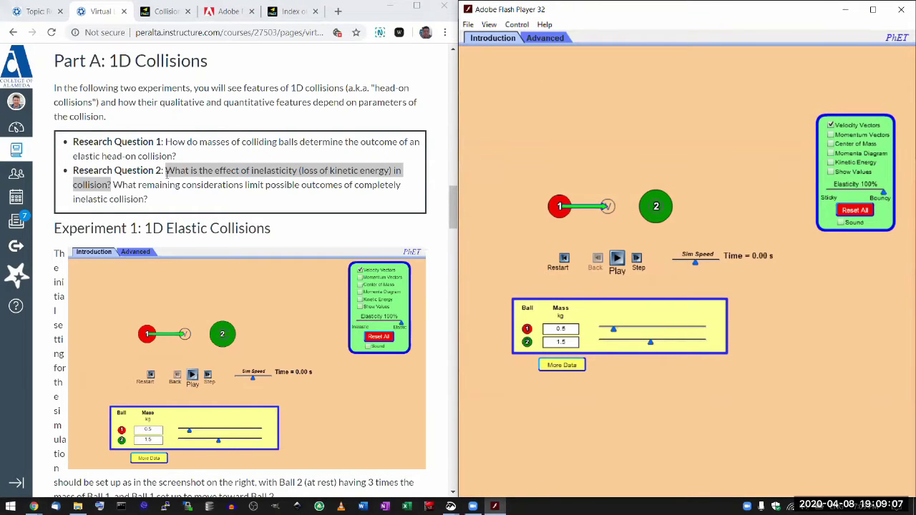
left_click(166, 173)
left_click_drag(166, 173, 164, 199)
left_click(166, 198)
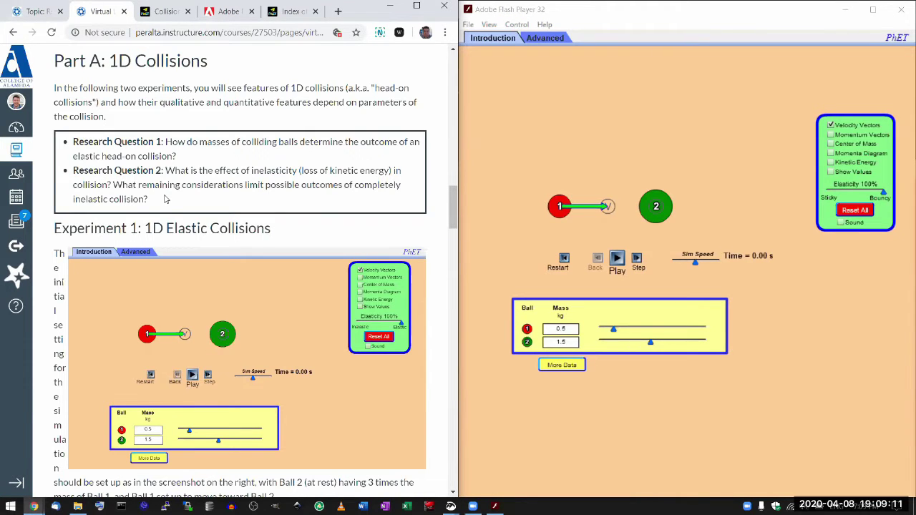
left_click_drag(164, 199, 73, 143)
left_click(72, 143)
left_click(185, 155, "shift")
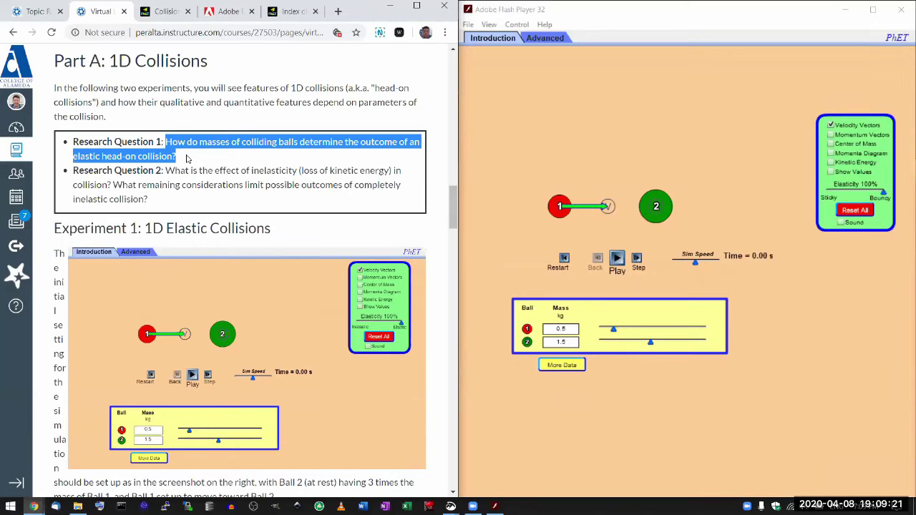
left_click(186, 158)
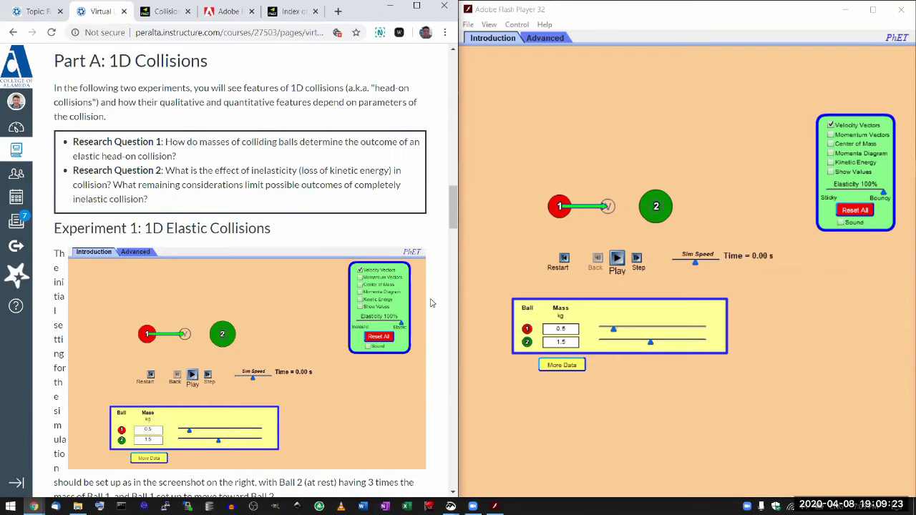
- Run the current collision, then rerun it with ball 2 lowered to 0.6 kg
left_click(617, 260)
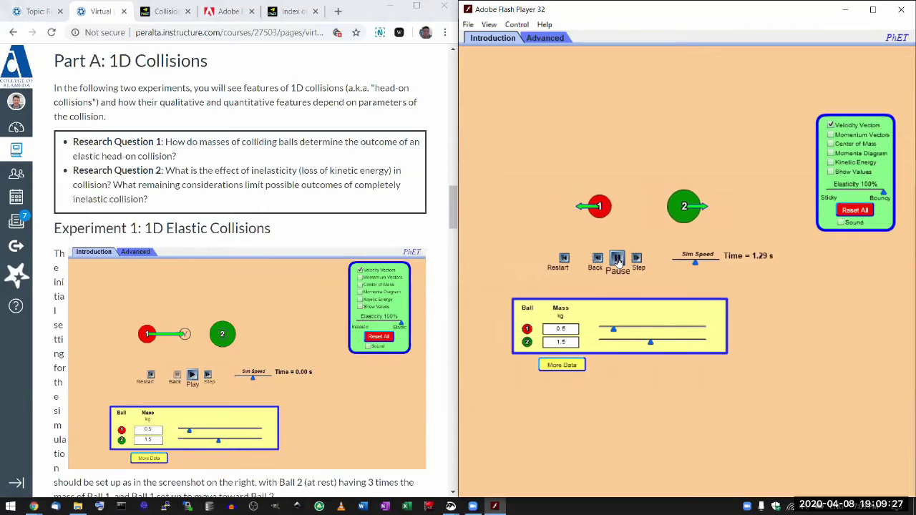
left_click(617, 259)
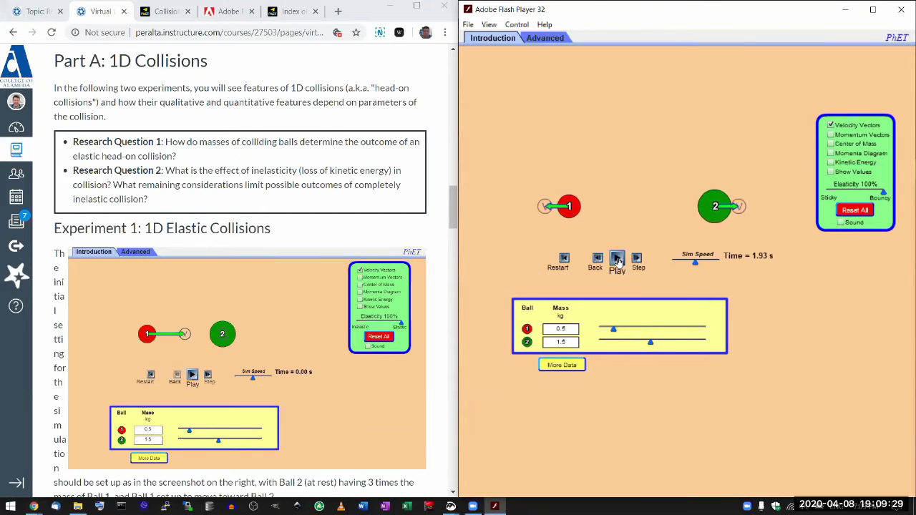
left_click(563, 258)
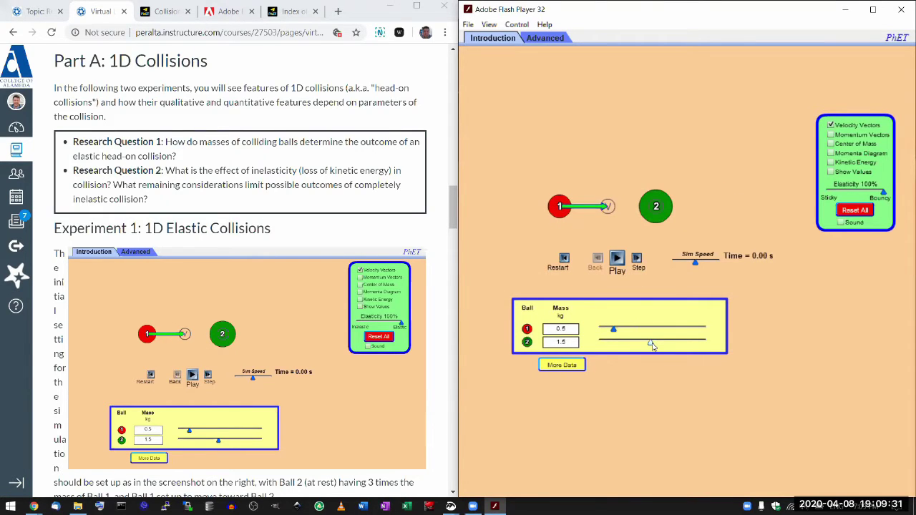
left_click_drag(651, 345, 614, 348)
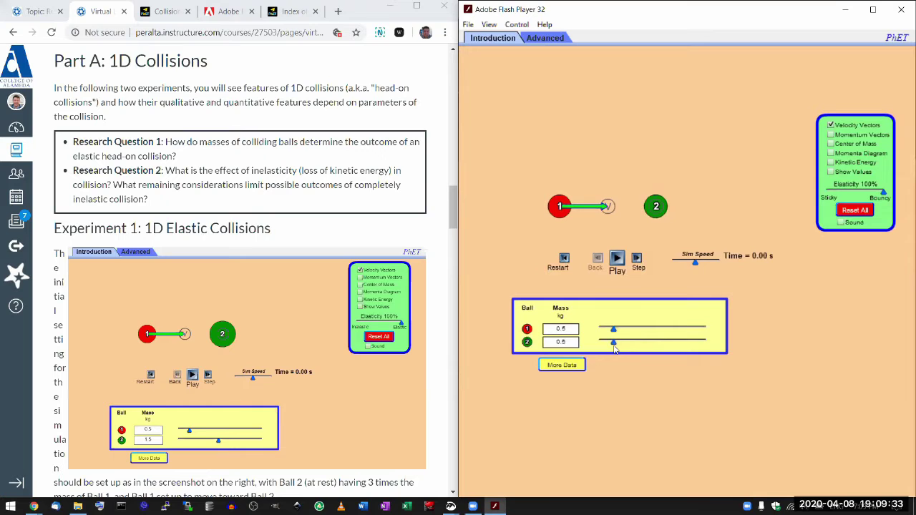
left_click(617, 259)
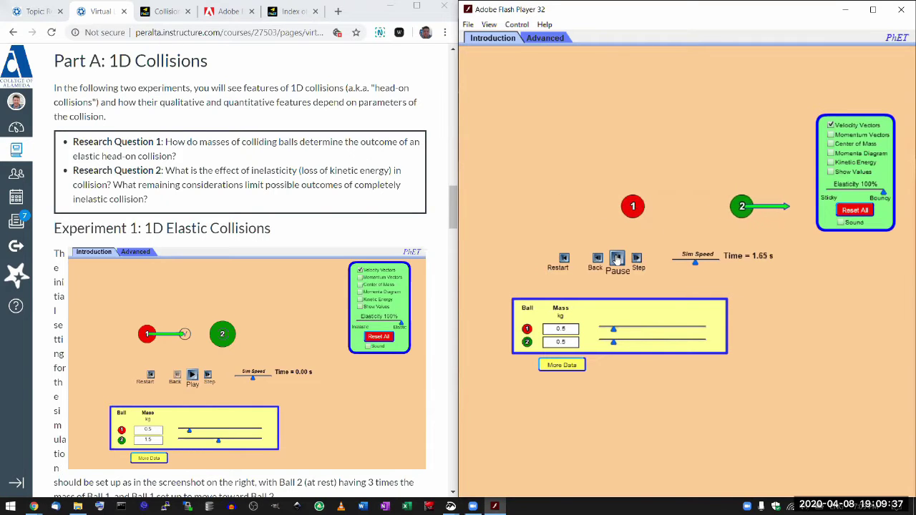
left_click(617, 260)
left_click(564, 259)
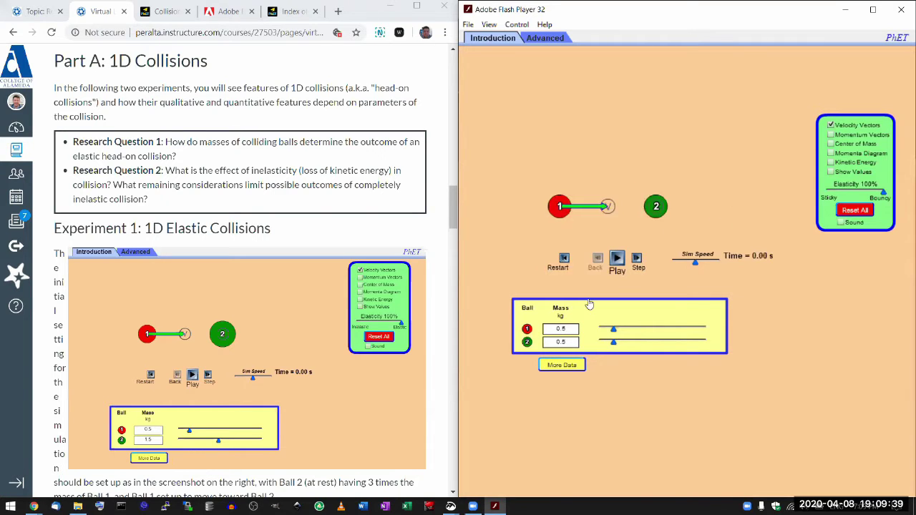
- Rerun the collision with ball 1 raised to 1.0 kg, then reset to zero
left_click_drag(613, 330, 632, 329)
left_click(617, 260)
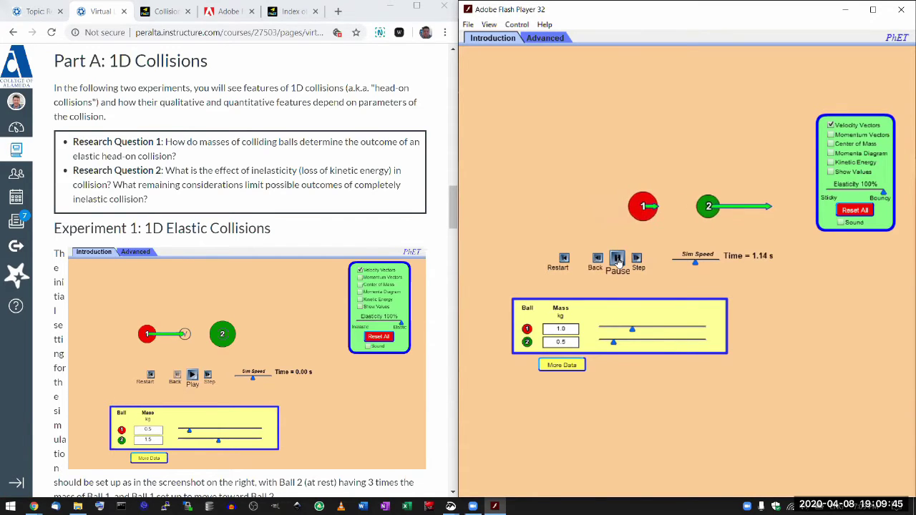
left_click(616, 261)
left_click(563, 261)
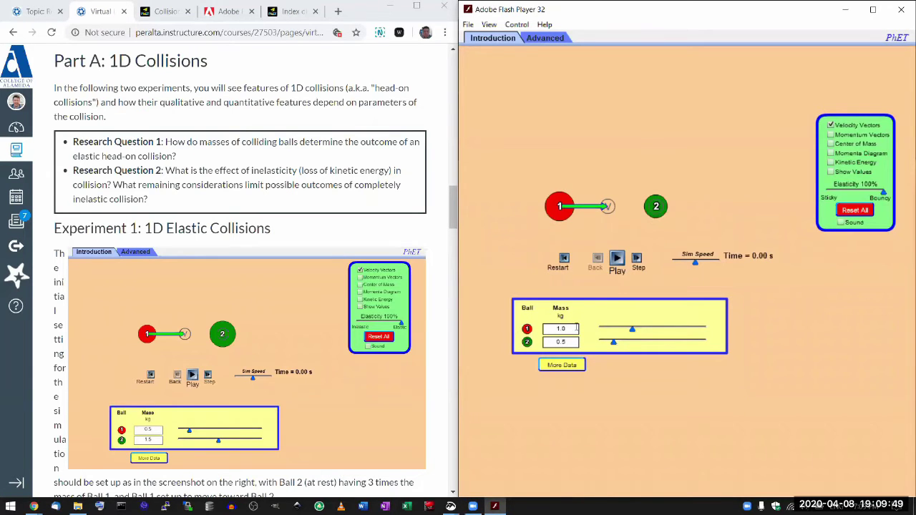
- Lower ball 1 to 0.7 kg, run the collision, and restart at 0.00 s
left_click_drag(633, 331, 648, 345)
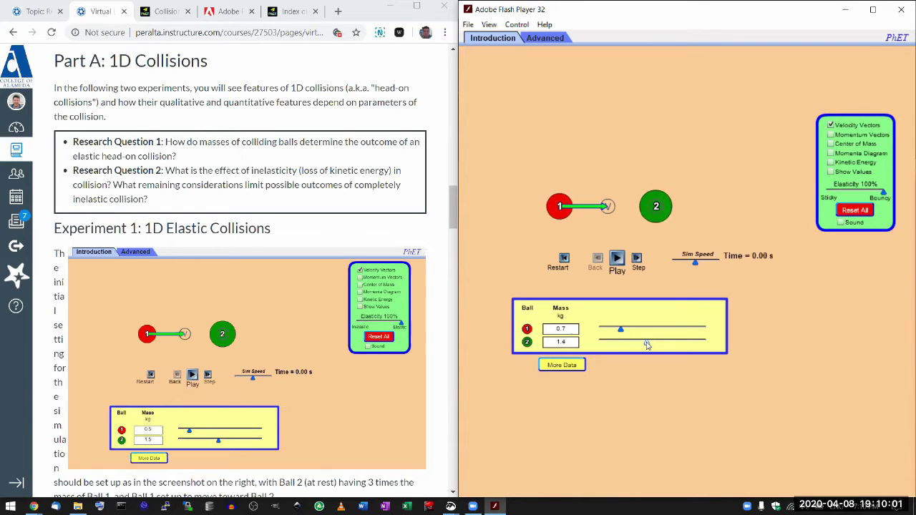
left_click(621, 263)
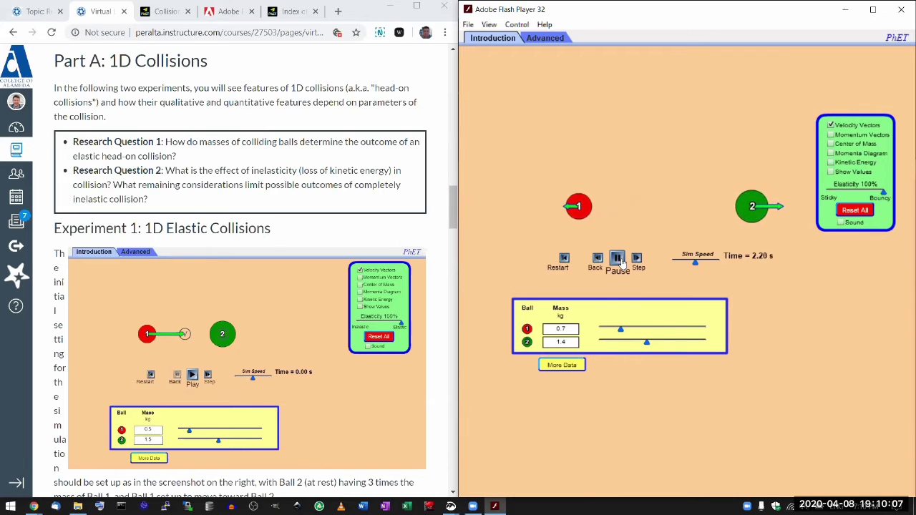
left_click(620, 262)
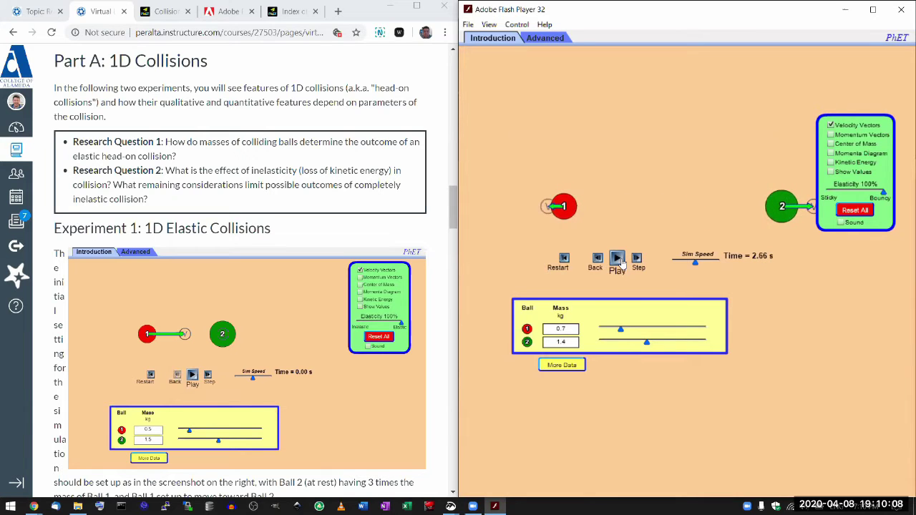
left_click(564, 260)
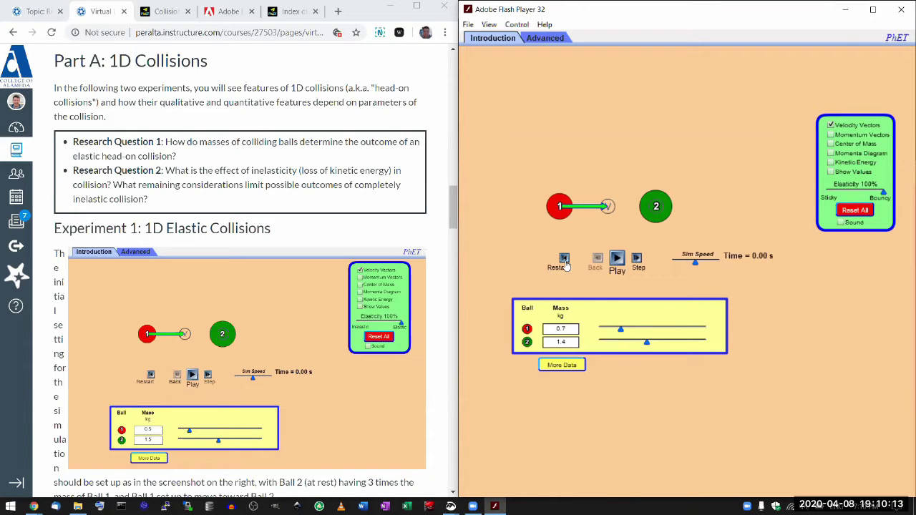
scroll(261, 207, "down", 2)
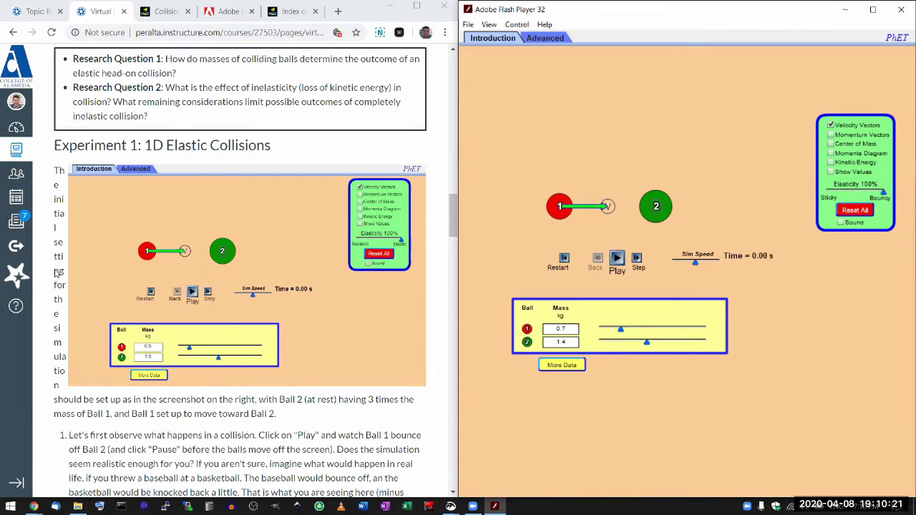
- Reset All to the 0.5 kg and 1.5 kg masses, run the collision, and restart
left_click(855, 210)
scroll(160, 284, "down", 3)
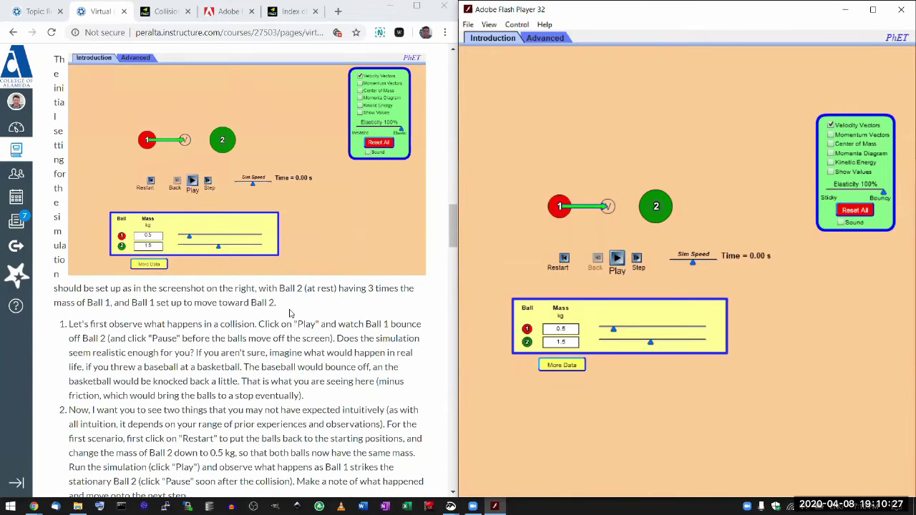
scroll(290, 313, "down", 1)
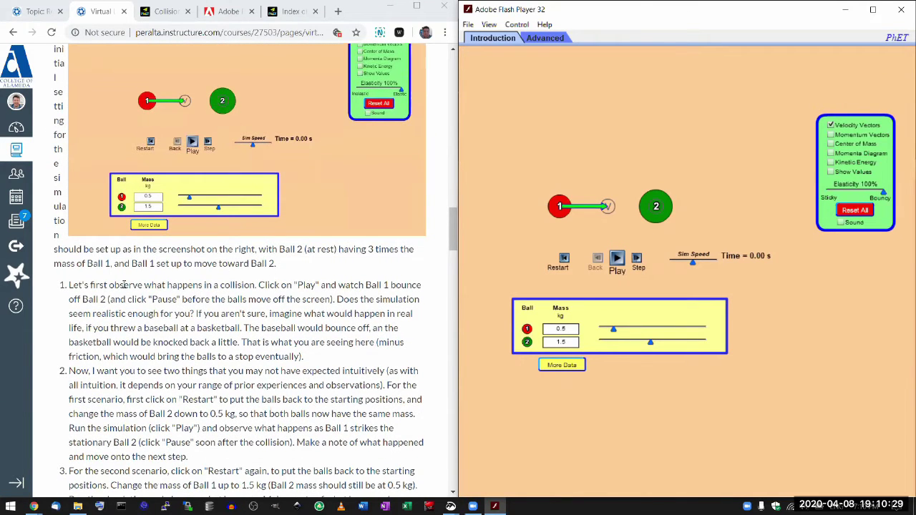
scroll(334, 323, "down", 1)
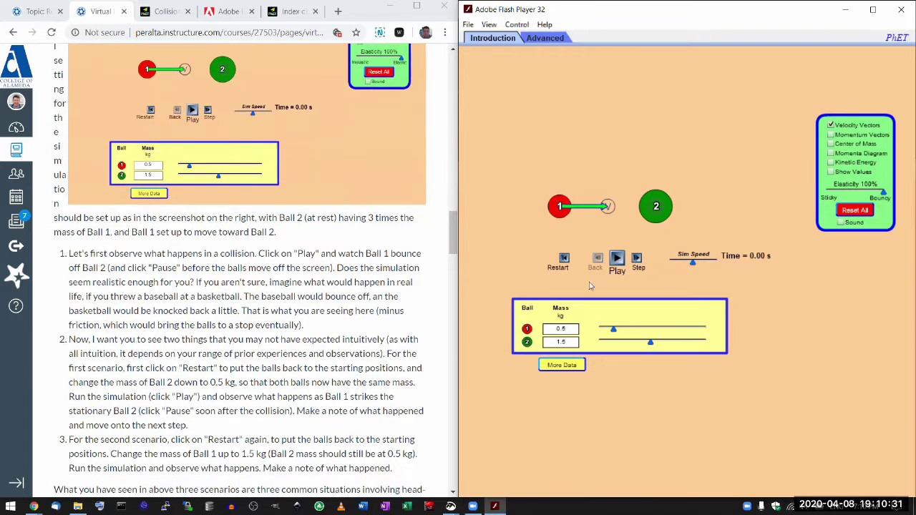
left_click(617, 259)
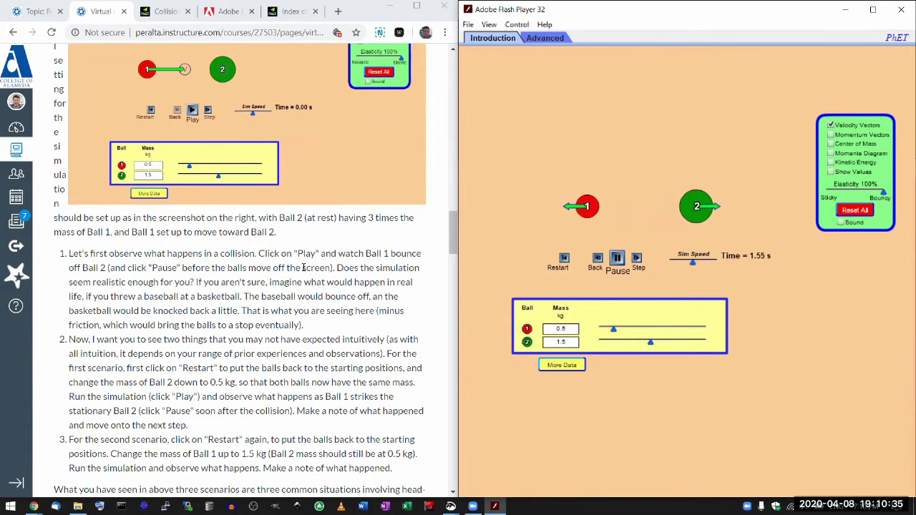
left_click(563, 260)
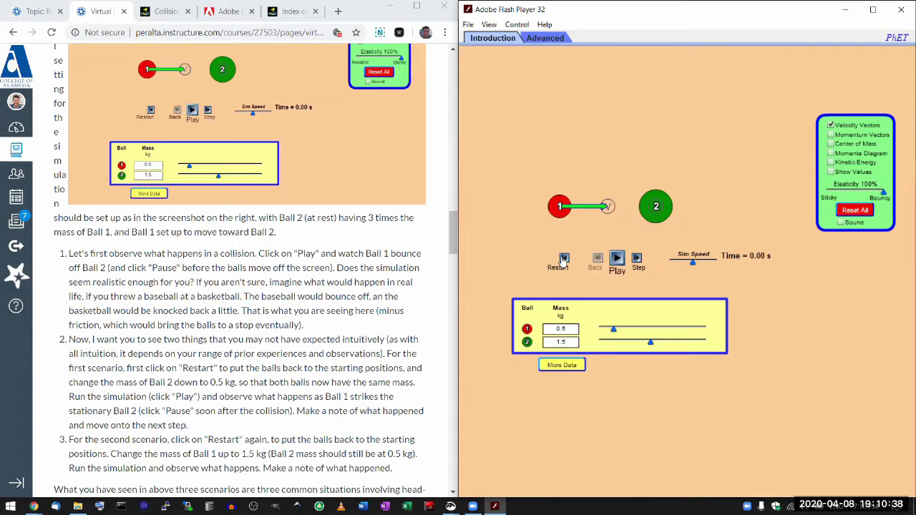
- Rerun the collision at a faster Sim Speed, reset, and return the speed to middle
left_click_drag(691, 262, 710, 261)
left_click(622, 265)
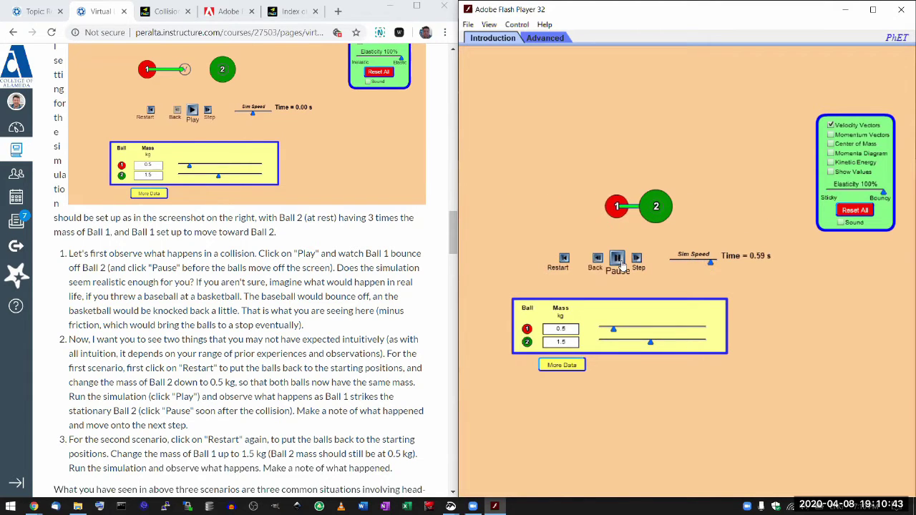
left_click(618, 262)
left_click(564, 261)
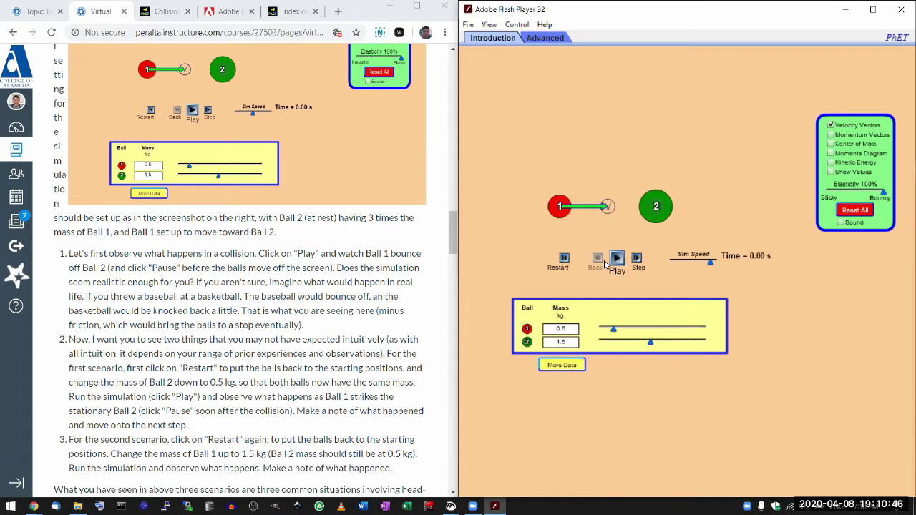
left_click(854, 212)
scroll(121, 295, "down", 3)
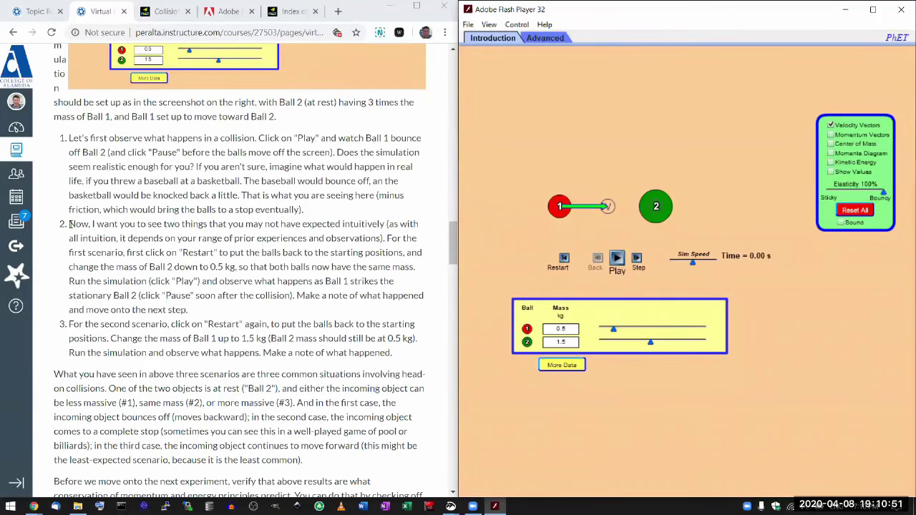
left_click_drag(69, 223, 132, 263)
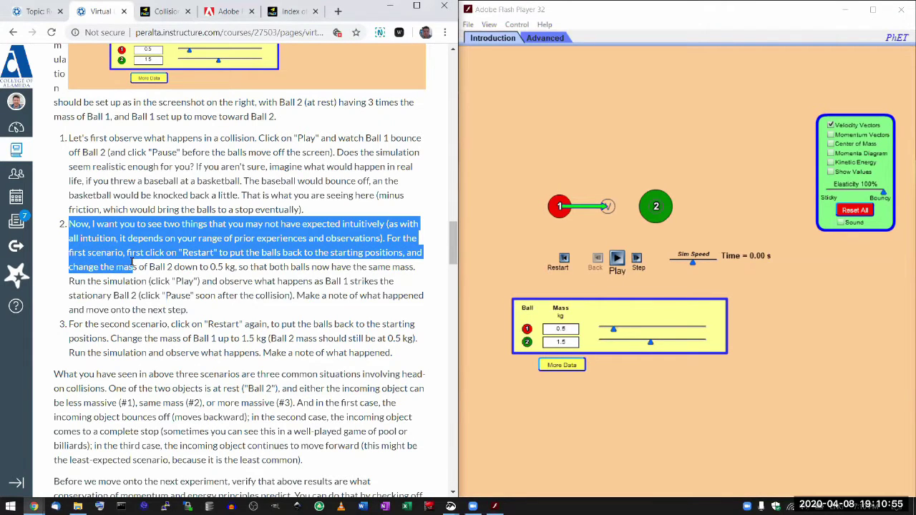
left_click(132, 263)
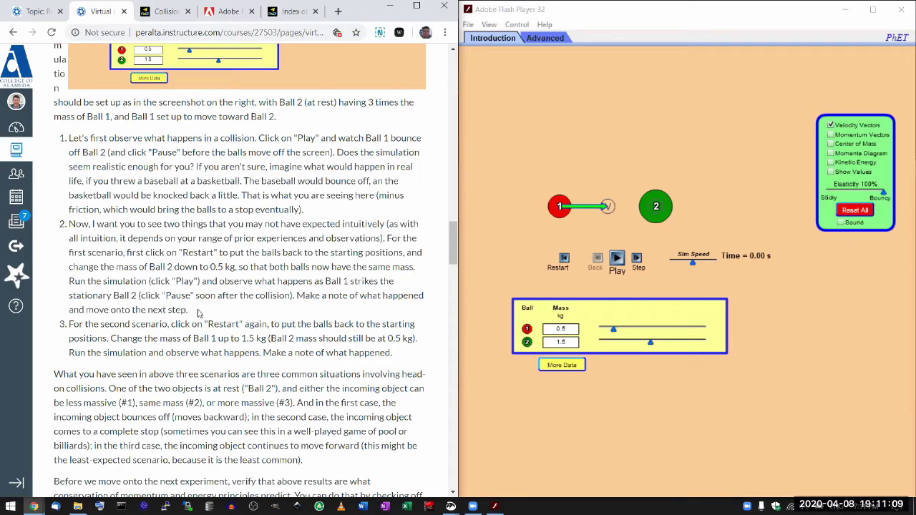
- Set Ball 2 to 0.5 kg and run the equal-mass collision twice, restarting each time
left_click_drag(188, 309, 69, 224)
left_click(72, 224)
left_click_drag(652, 345, 613, 346)
left_click(617, 259)
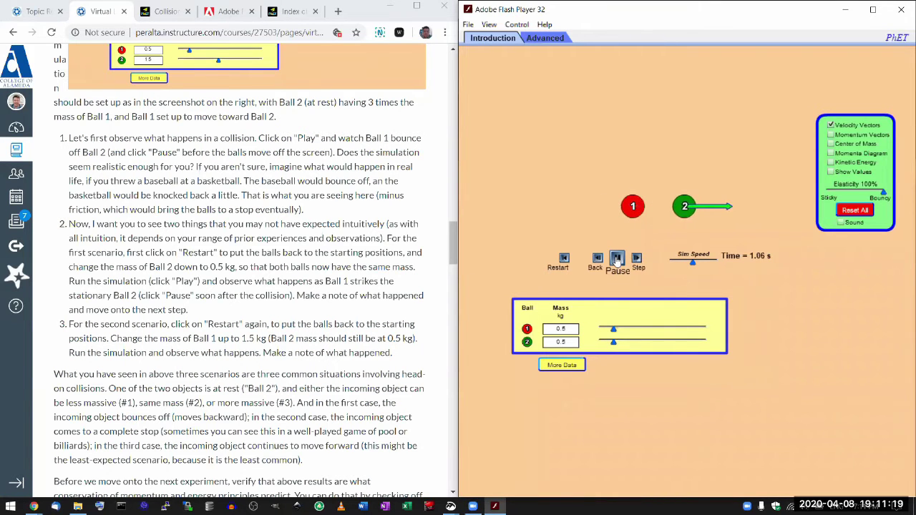
left_click(617, 259)
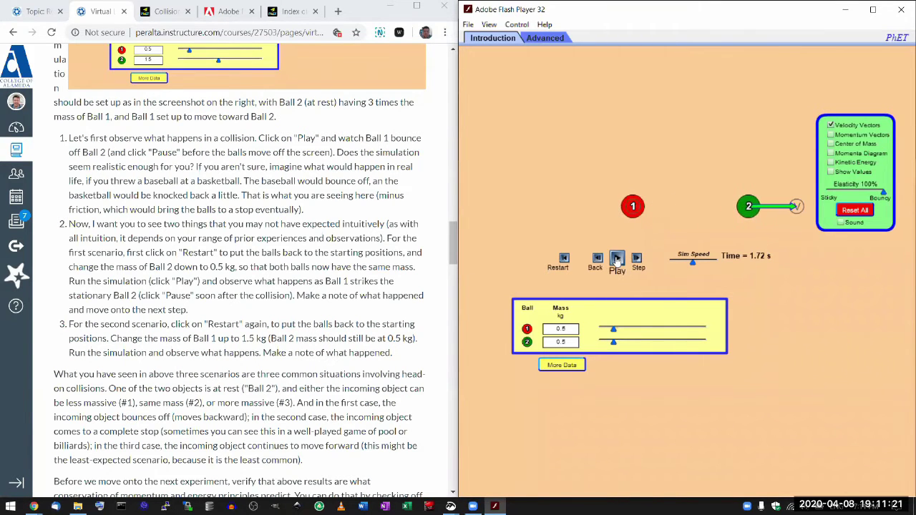
left_click(563, 259)
left_click(617, 259)
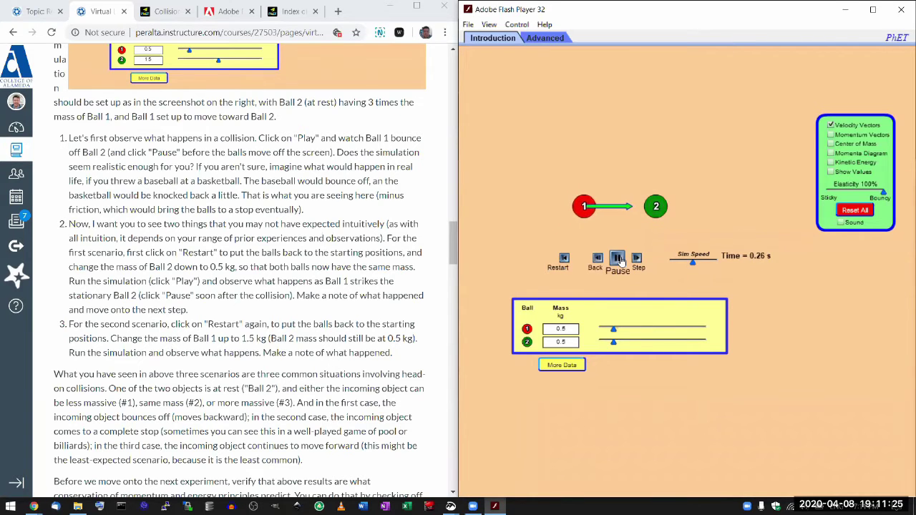
left_click(618, 259)
left_click(565, 261)
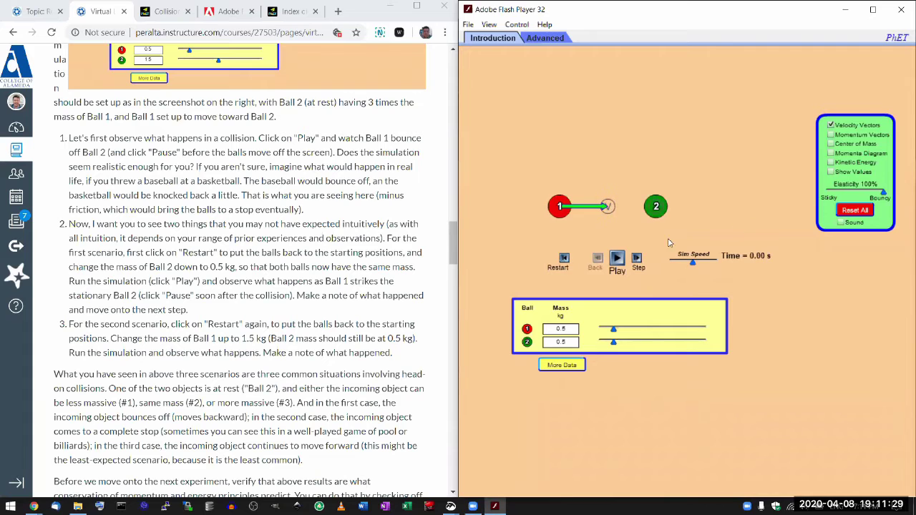
- Restore the default masses and run the collision where Ball 1 bounces back
left_click(870, 214)
left_click(618, 261)
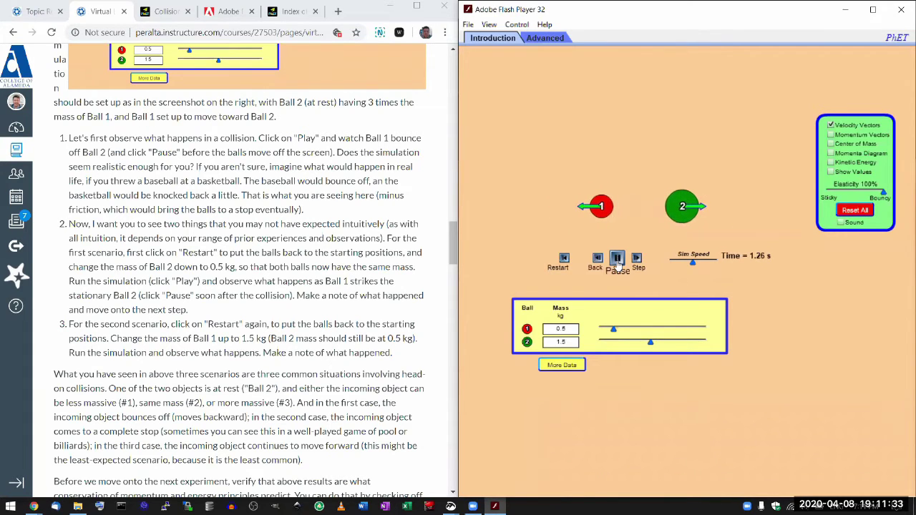
left_click(617, 262)
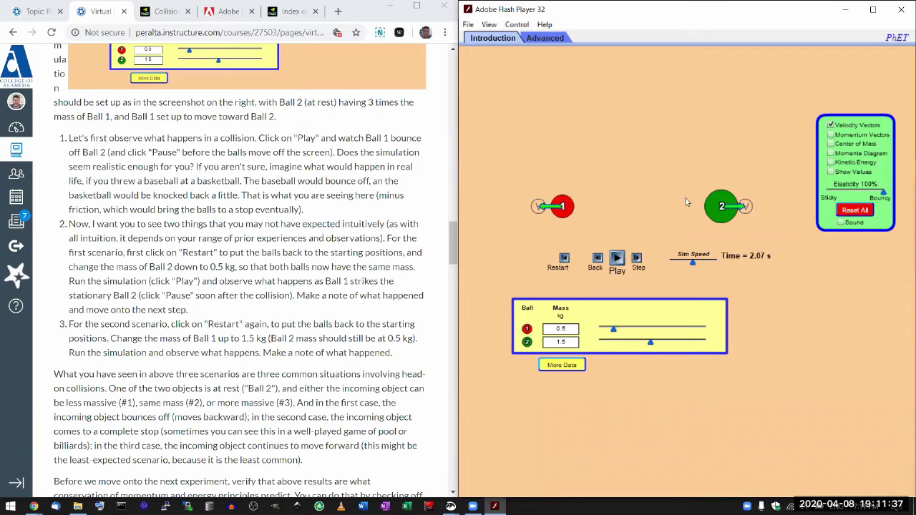
left_click(562, 260)
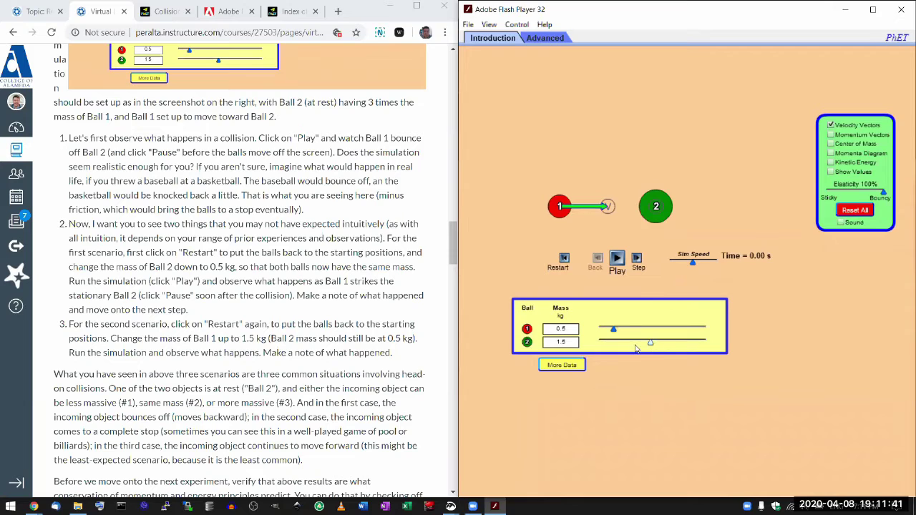
- Lower Ball 2 to 0.5 kg again and pause once Ball 1 stops and Ball 2 moves on
left_click_drag(632, 349, 617, 349)
left_click(618, 259)
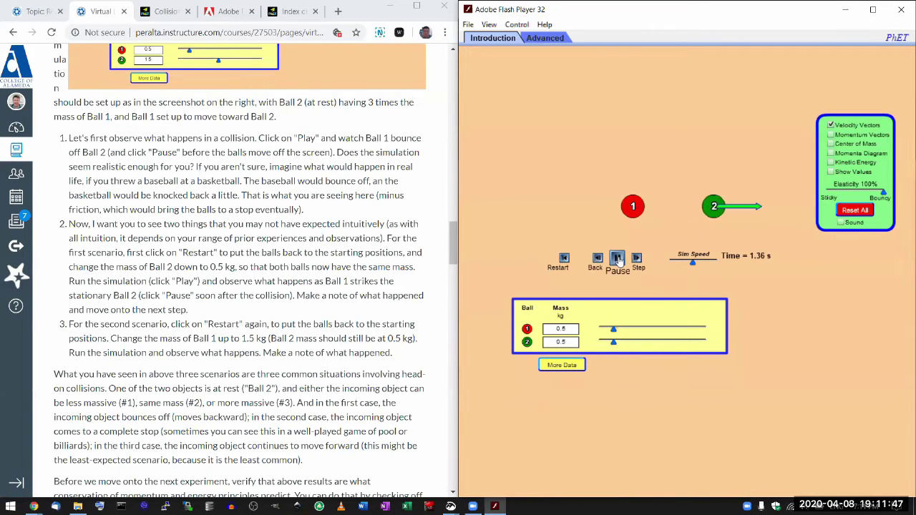
left_click(618, 259)
- Raise Ball 1 to 1.5 kg against Ball 2's 0.5 kg, run, and restart at 0.00 s
scroll(313, 344, "down", 1)
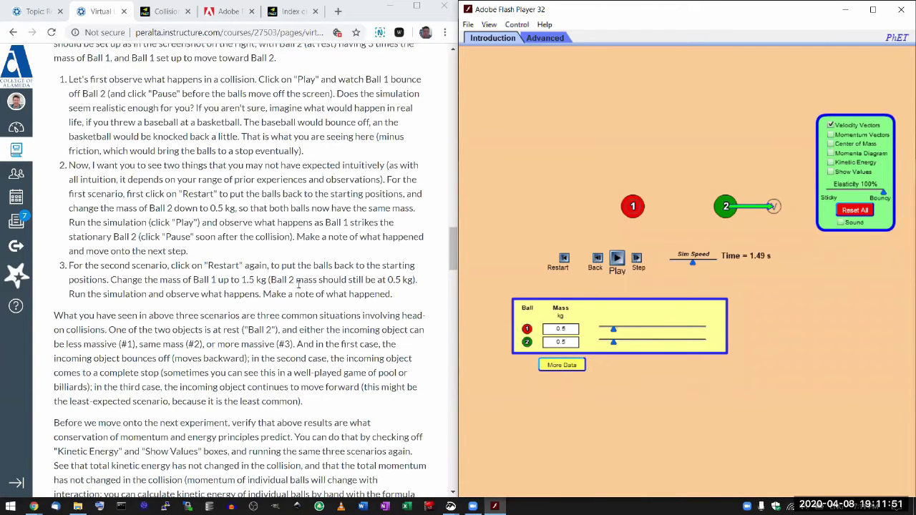
left_click(562, 259)
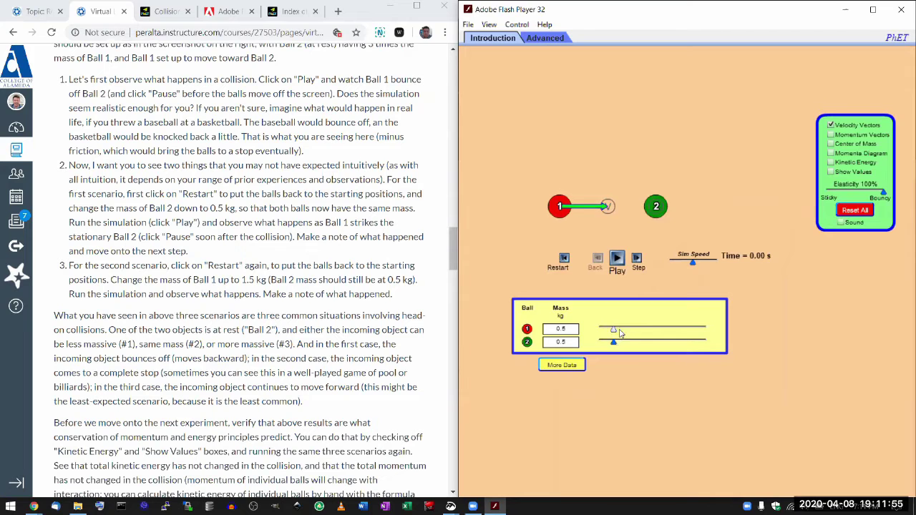
left_click_drag(622, 333, 653, 333)
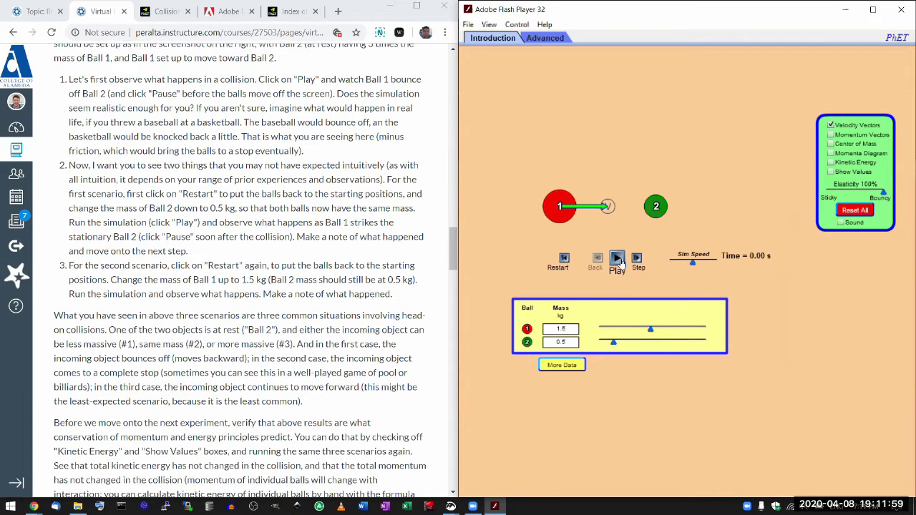
left_click(617, 259)
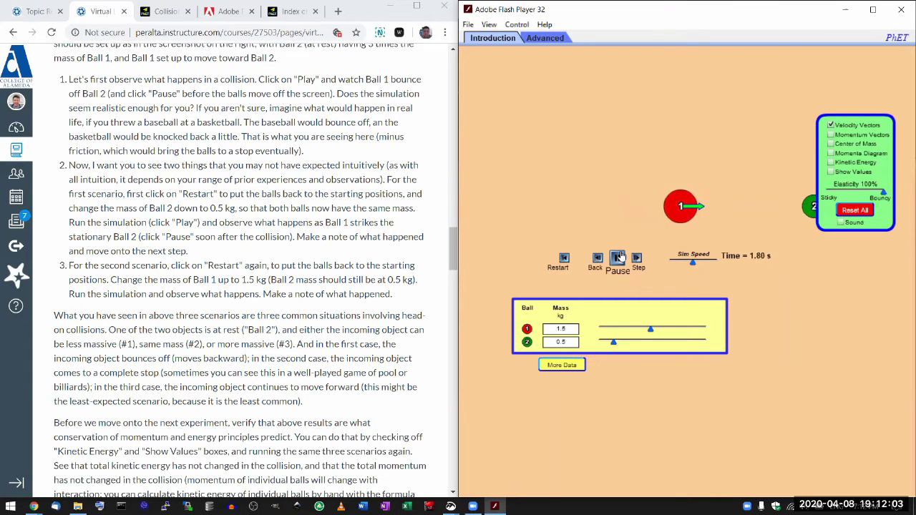
left_click(619, 259)
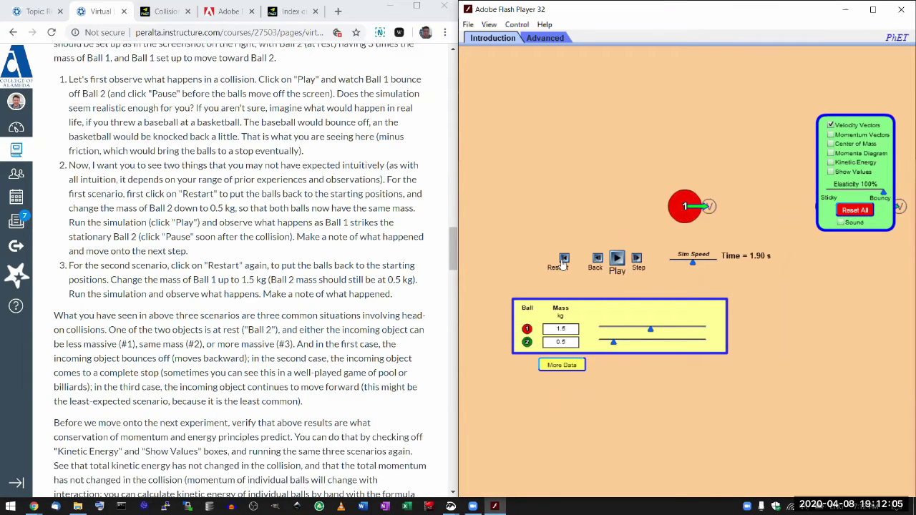
left_click(563, 264)
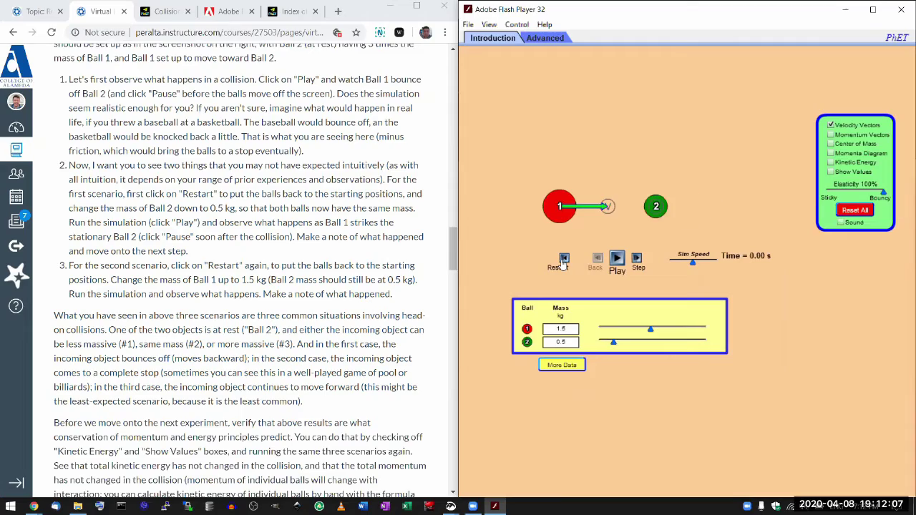
- Scroll to the Experiment 2: 1D Inelastic Collisions heading and select the two summary paragraphs
scroll(305, 354, "down", 1)
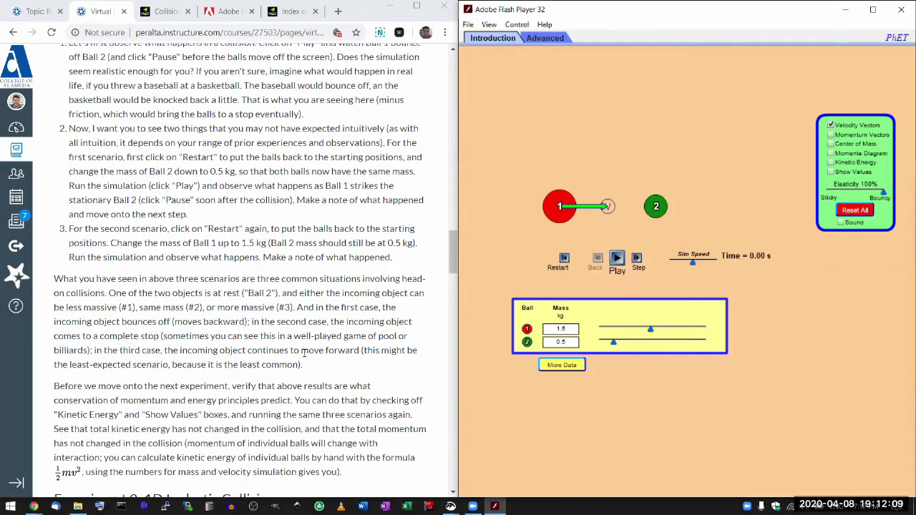
scroll(305, 354, "down", 1)
scroll(275, 368, "down", 1)
scroll(204, 268, "up", 4)
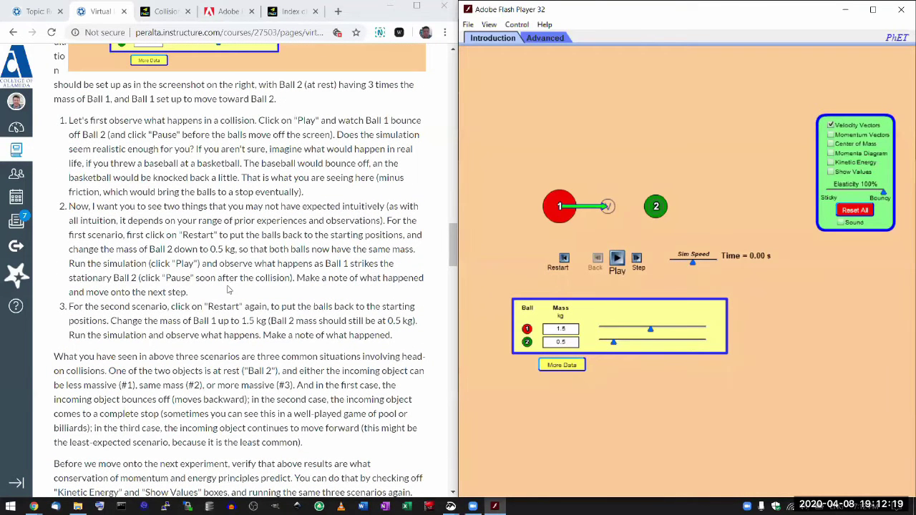
scroll(228, 290, "down", 3)
scroll(228, 290, "down", 2)
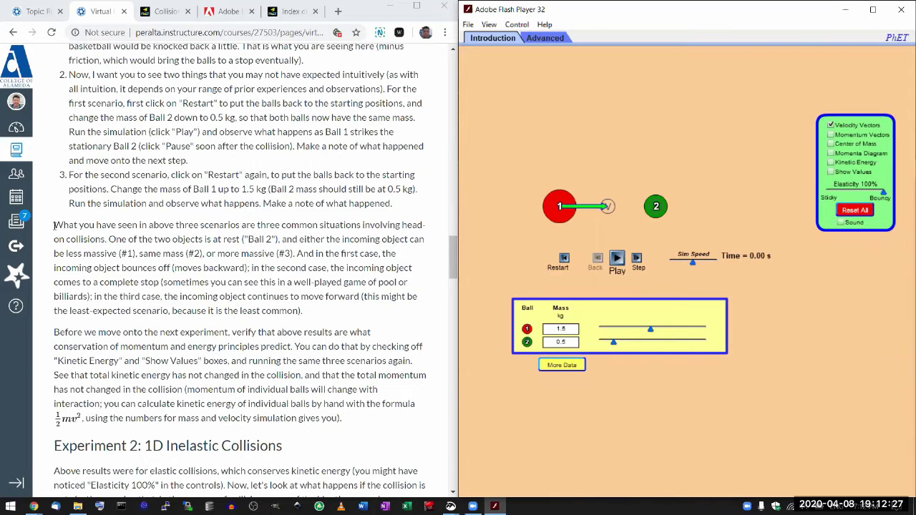
left_click_drag(55, 225, 380, 430)
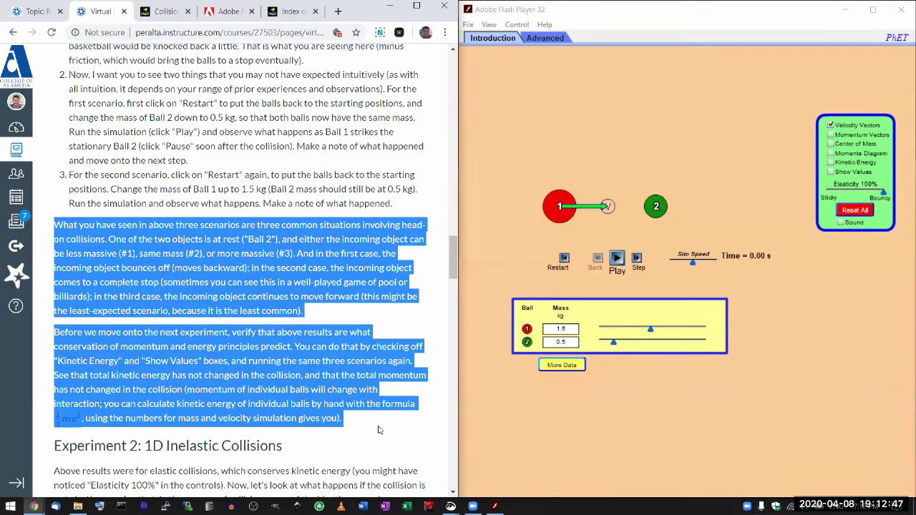
- Rerun the 1.5 kg versus 0.5 kg collision, then restore defaults and run with heavier Ball 2
left_click(380, 430)
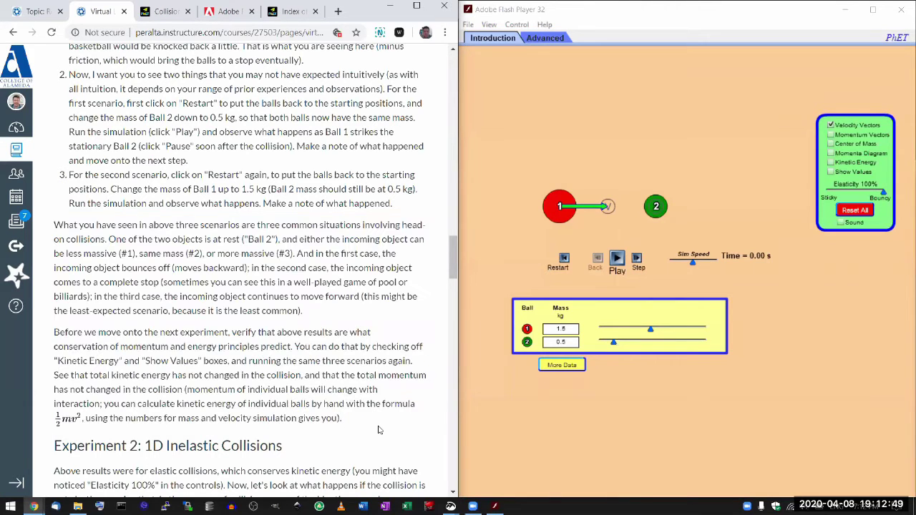
left_click(617, 259)
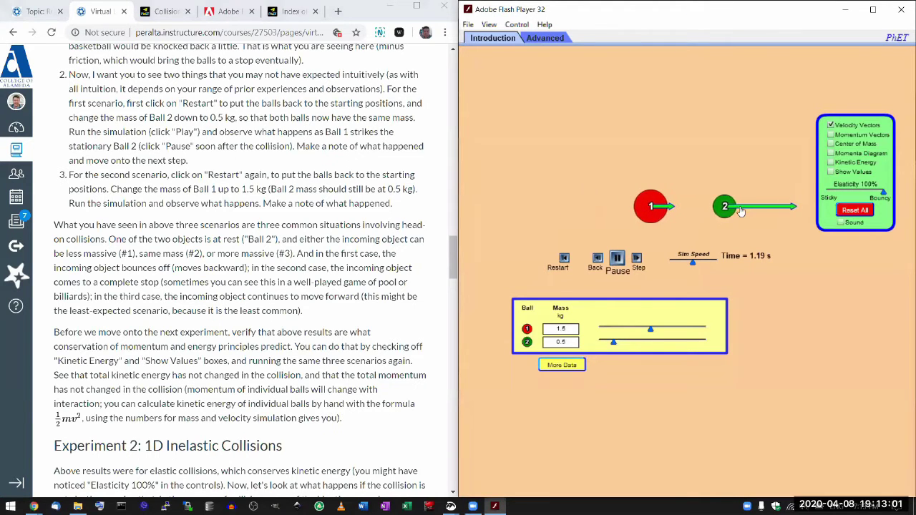
left_click(618, 259)
left_click(564, 259)
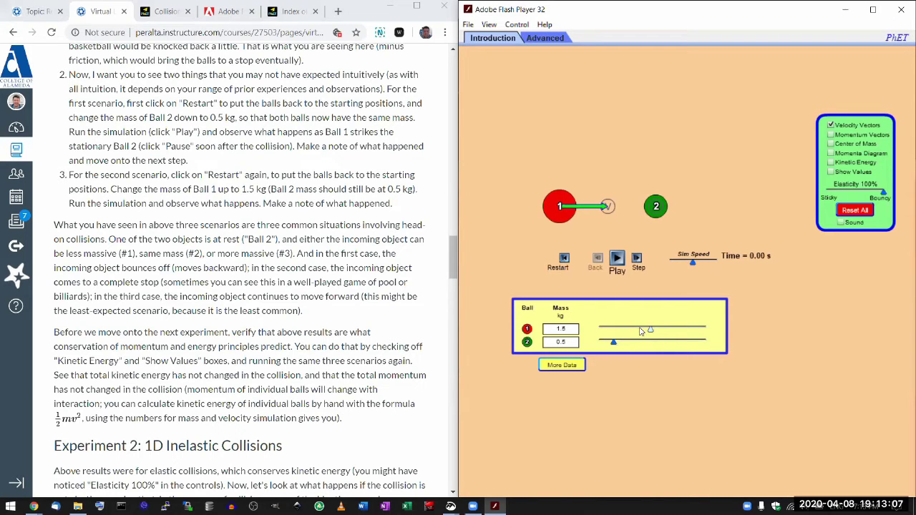
left_click_drag(638, 330, 614, 329)
left_click(855, 210)
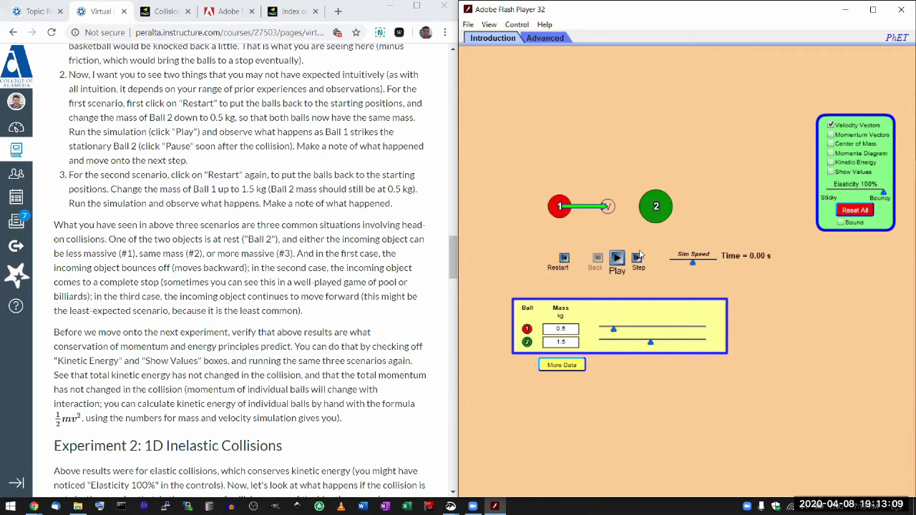
left_click(617, 259)
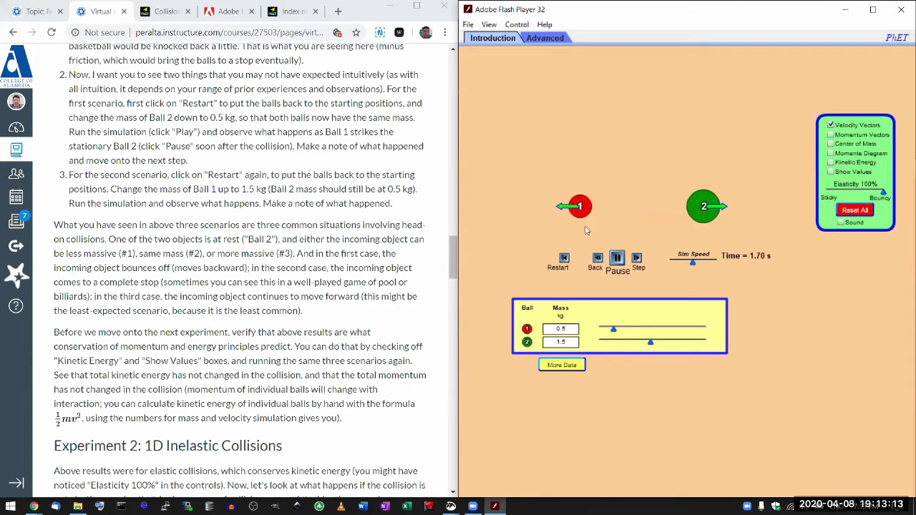
left_click(564, 259)
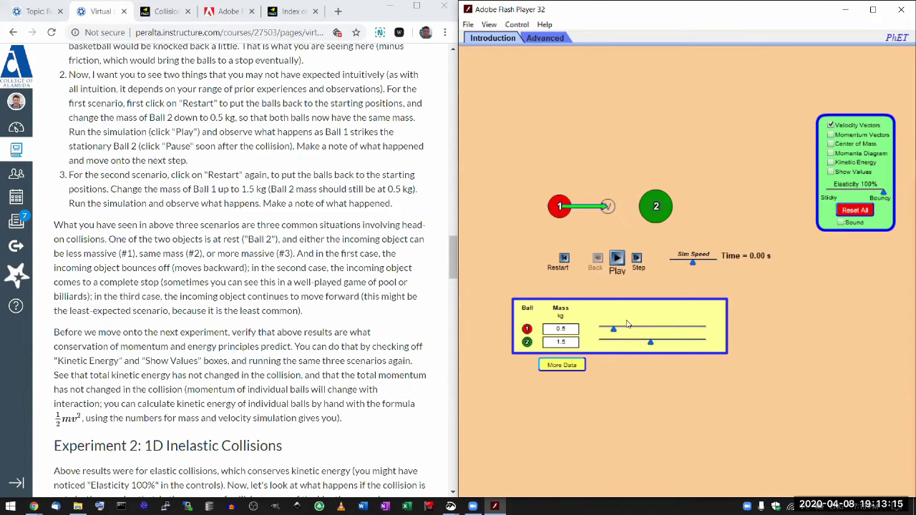
- Lower Ball 2 to 0.5 kg and run the equal-mass collision, then restart
left_click_drag(650, 345, 614, 344)
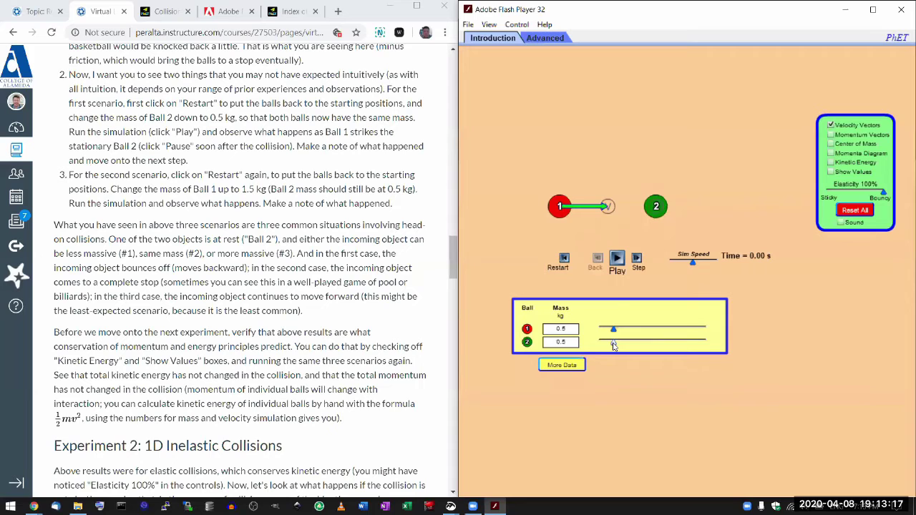
left_click(617, 259)
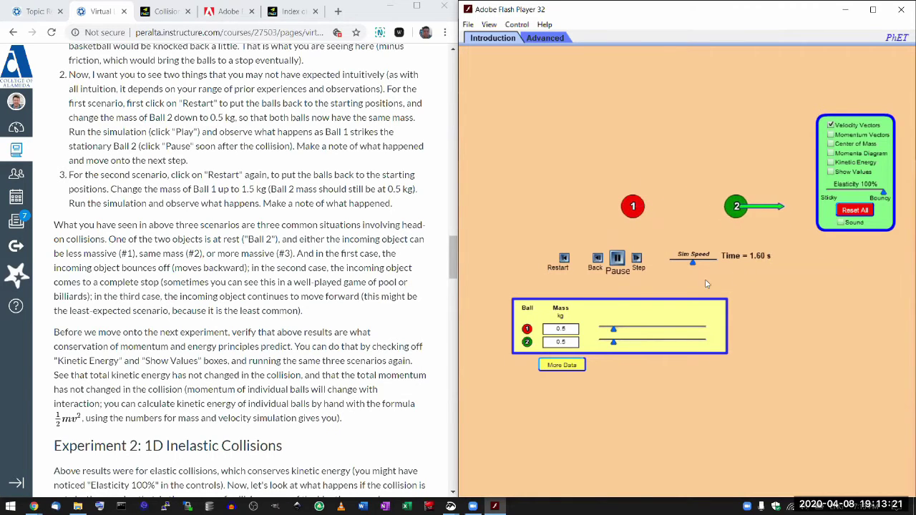
left_click(617, 259)
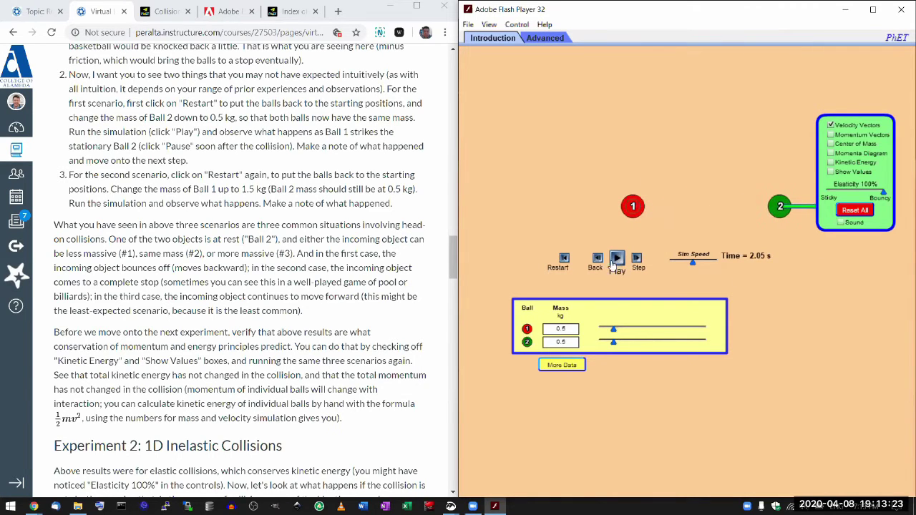
left_click(566, 261)
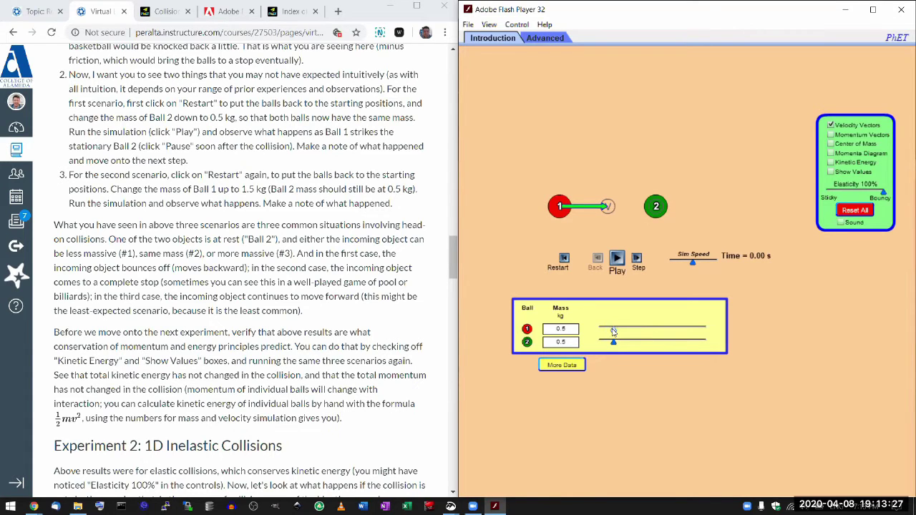
- Rerun with Ball 1 at 1.0 kg, then at 1.5 kg, restarting each time
left_click_drag(614, 330, 632, 330)
left_click(613, 260)
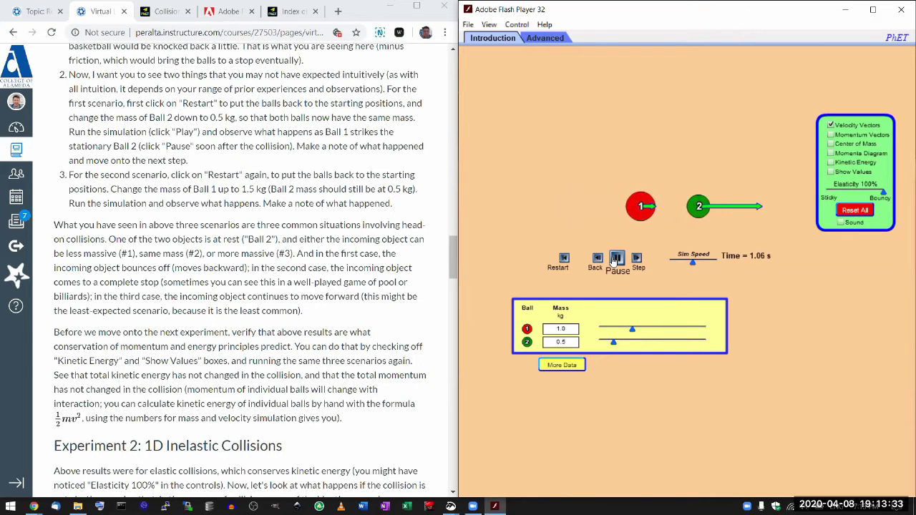
left_click(564, 259)
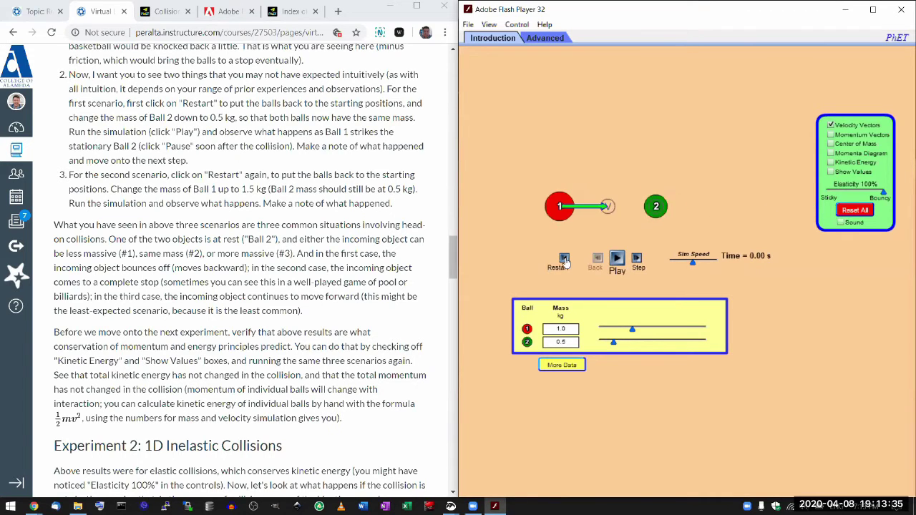
left_click_drag(633, 332, 651, 334)
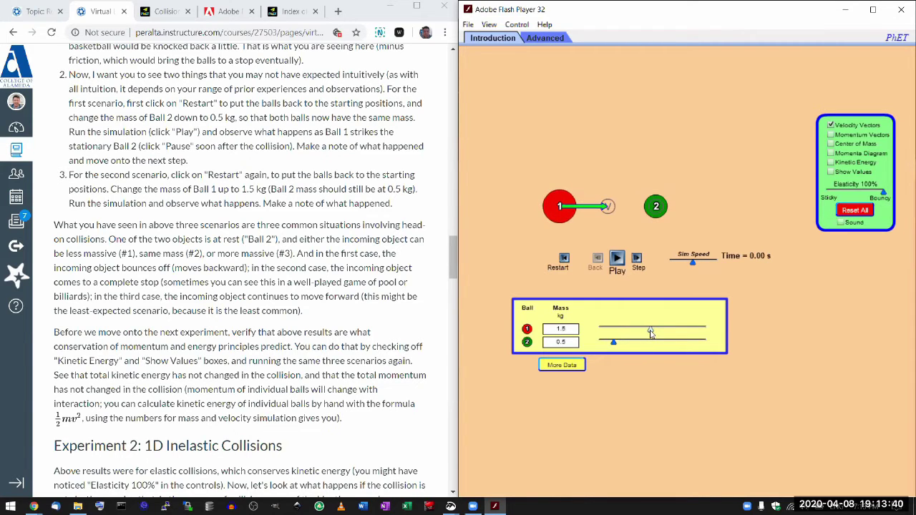
left_click(617, 259)
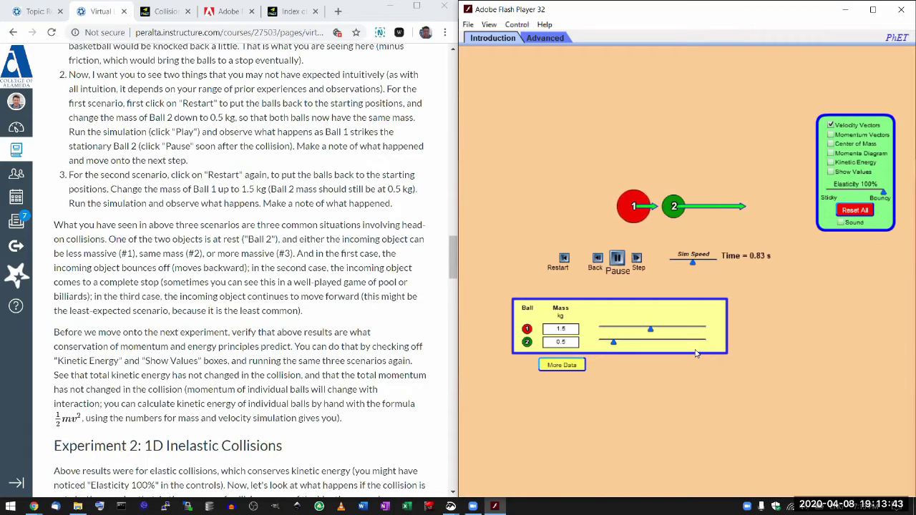
left_click(617, 259)
left_click(564, 259)
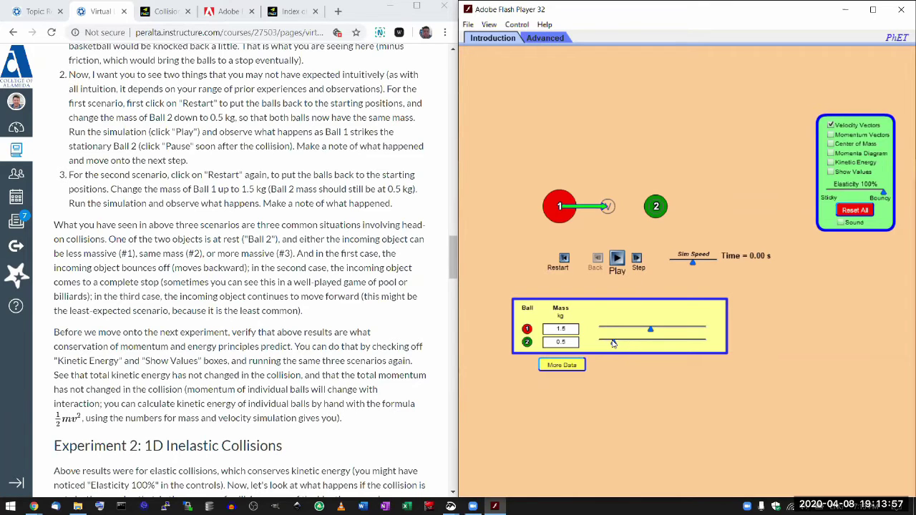
- Run the collision with ball 2 at 0.3 kg, then at 0.1 kg, restarting each time
left_click_drag(614, 345, 605, 342)
left_click(617, 259)
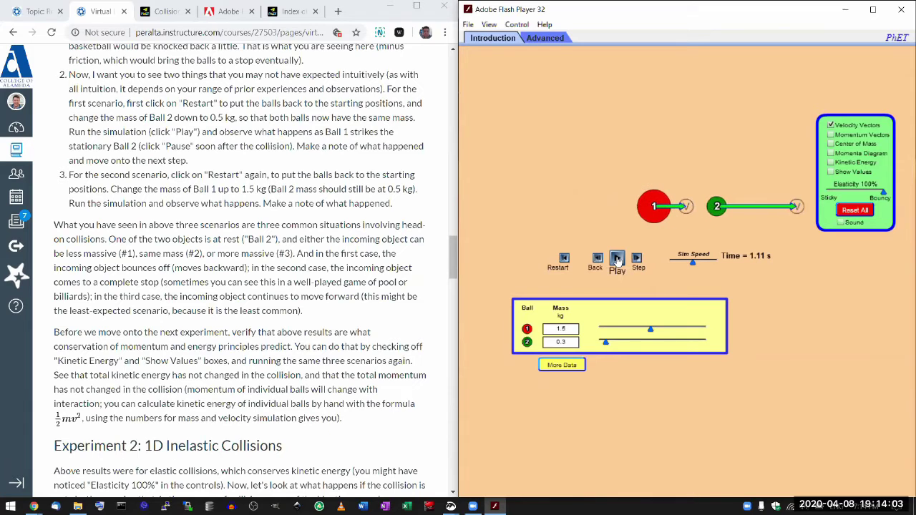
left_click(617, 259)
left_click(564, 259)
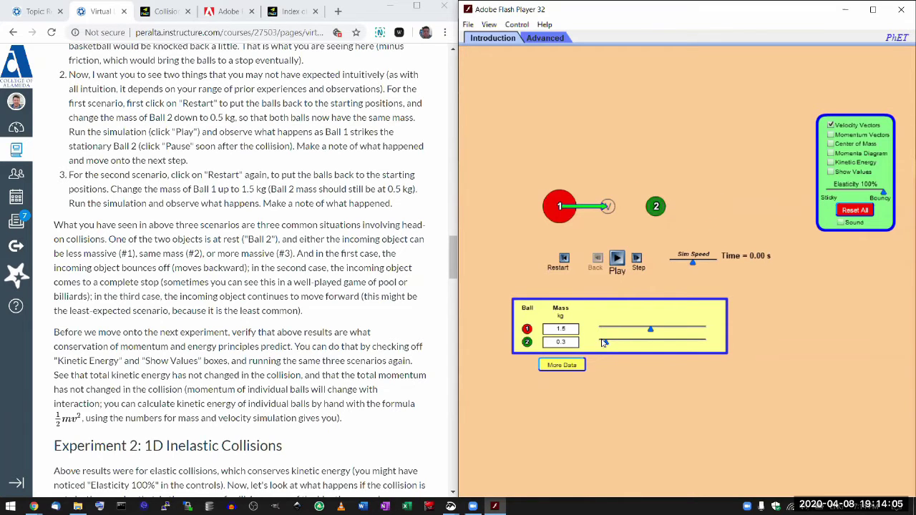
left_click_drag(605, 345, 599, 343)
left_click(617, 259)
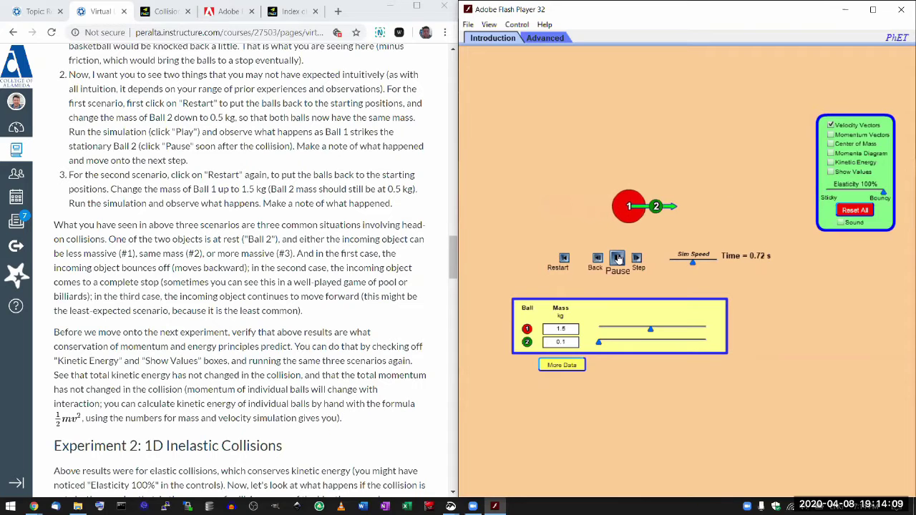
left_click(617, 259)
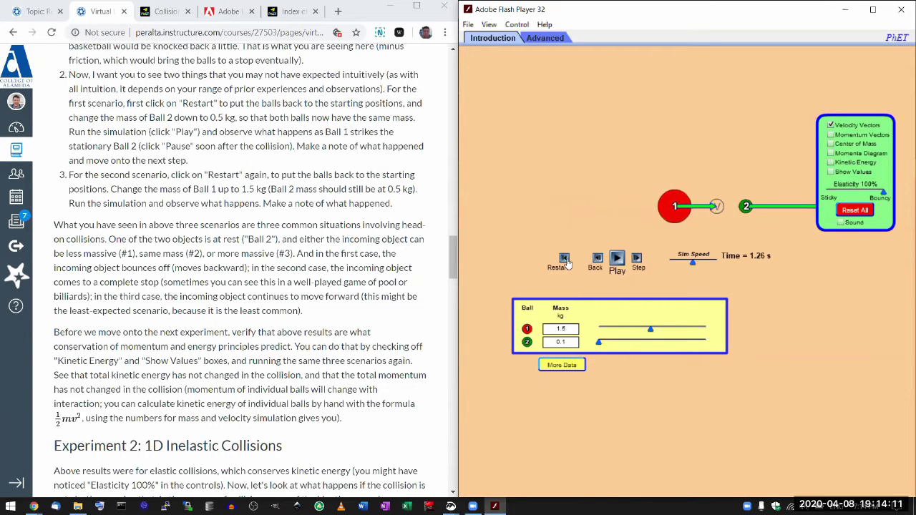
left_click(564, 259)
- Raise ball 1 to 3.0 kg, run the collision, and reset to 0.00 s
left_click_drag(651, 332, 714, 332)
left_click(617, 259)
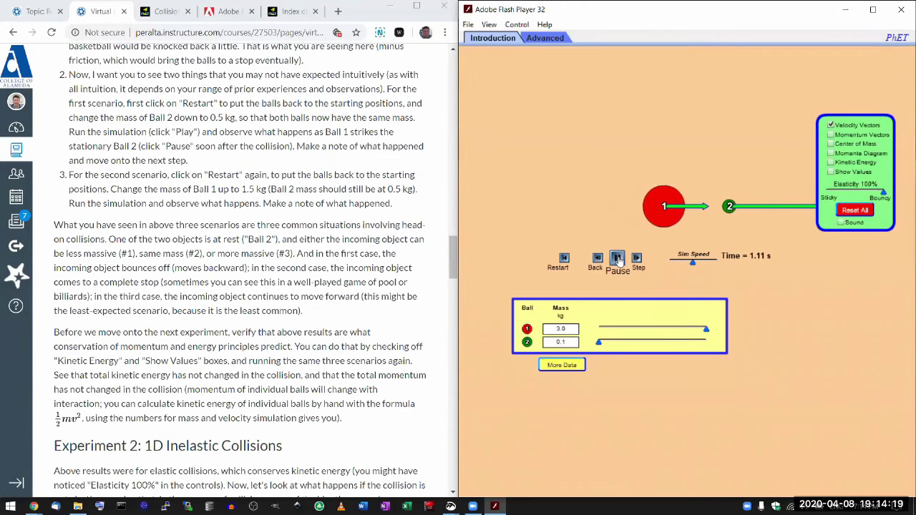
left_click(618, 259)
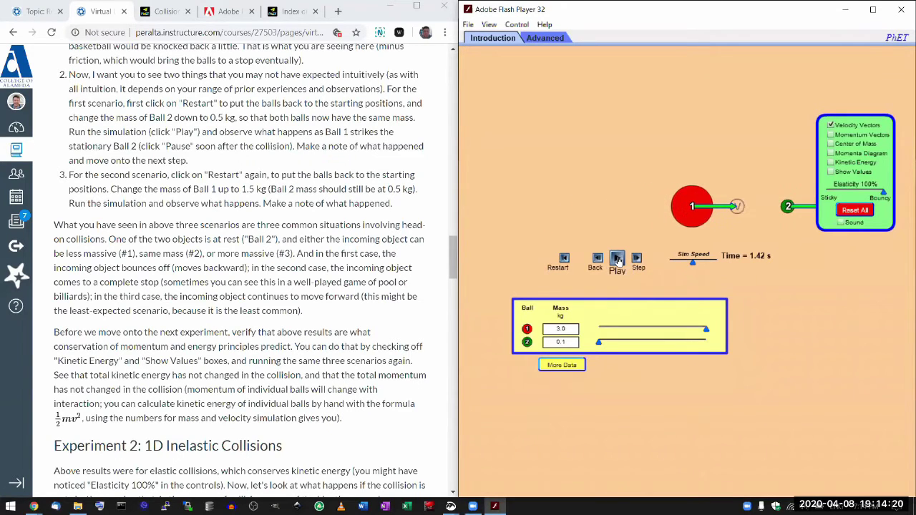
left_click(564, 259)
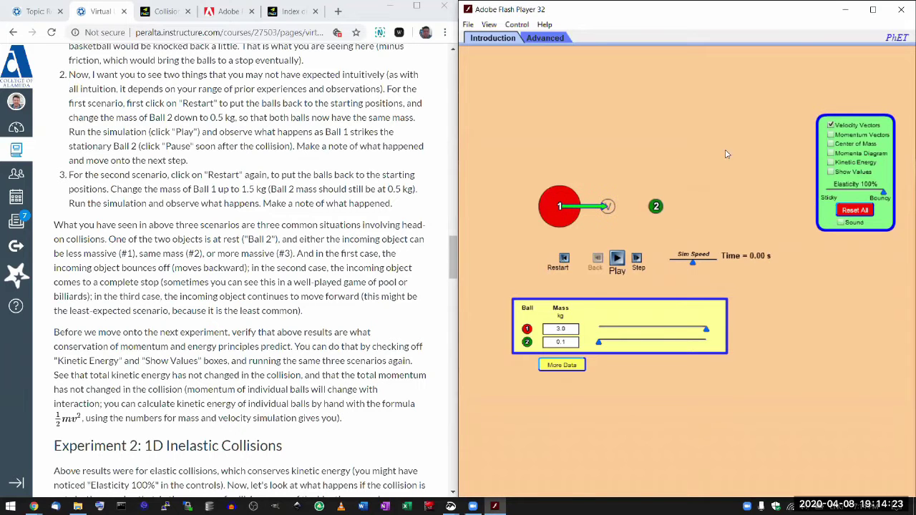
- Highlight the lab page's paragraph on verifying conservation
scroll(358, 275, "down", 2)
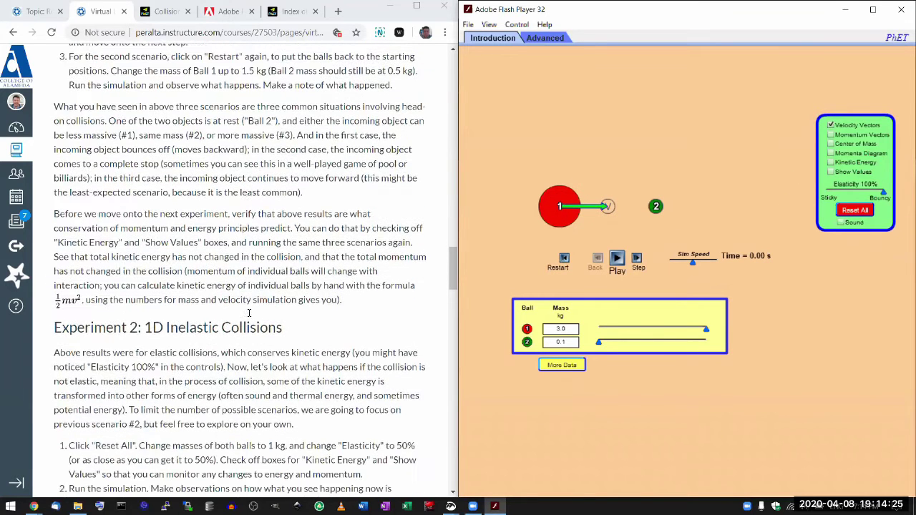
left_click_drag(361, 301, 55, 213)
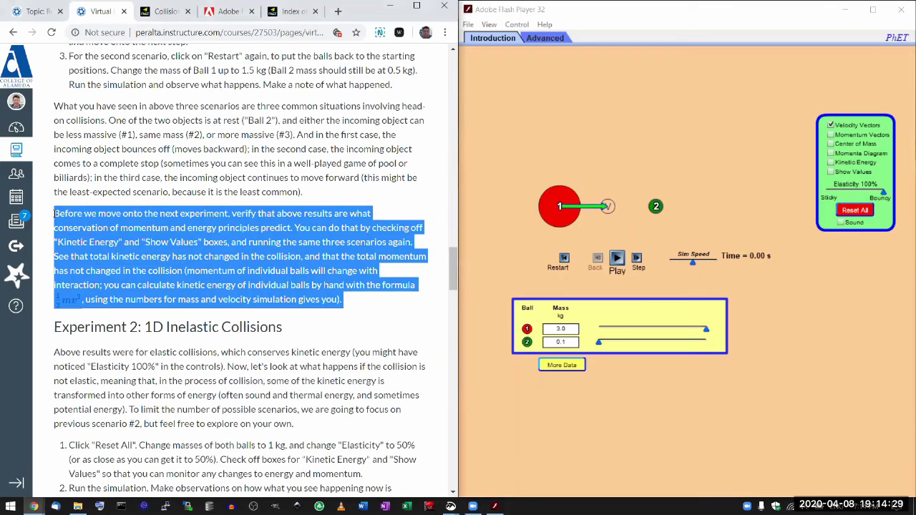
left_click(209, 202)
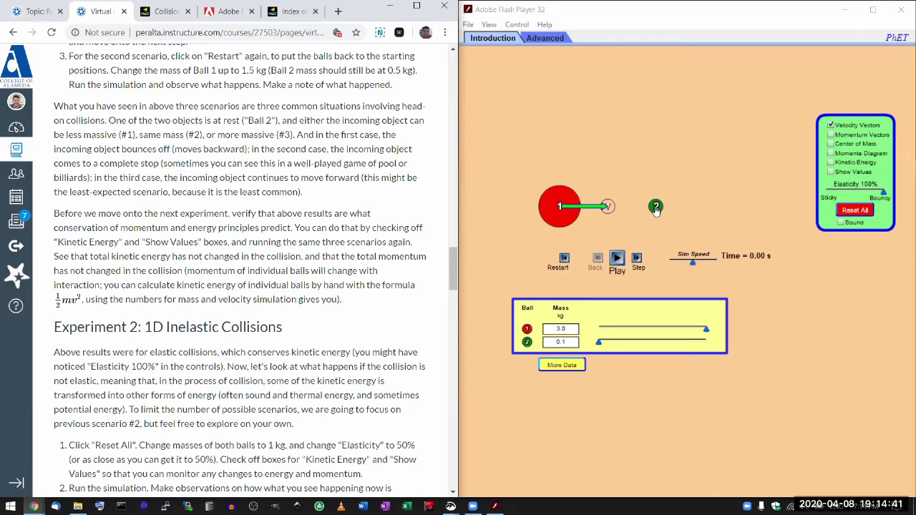
- Run and reset the collision, then set both balls' masses to 0.5 kg
left_click(617, 261)
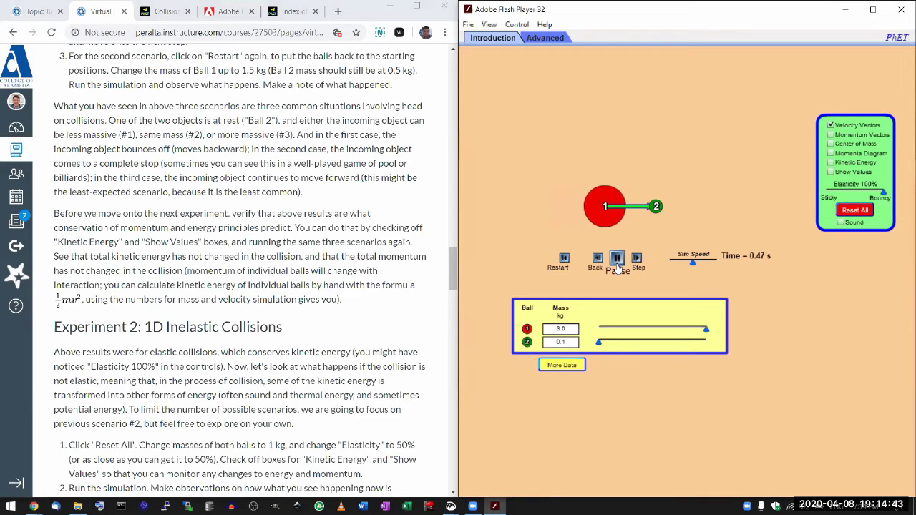
left_click(616, 262)
left_click(563, 260)
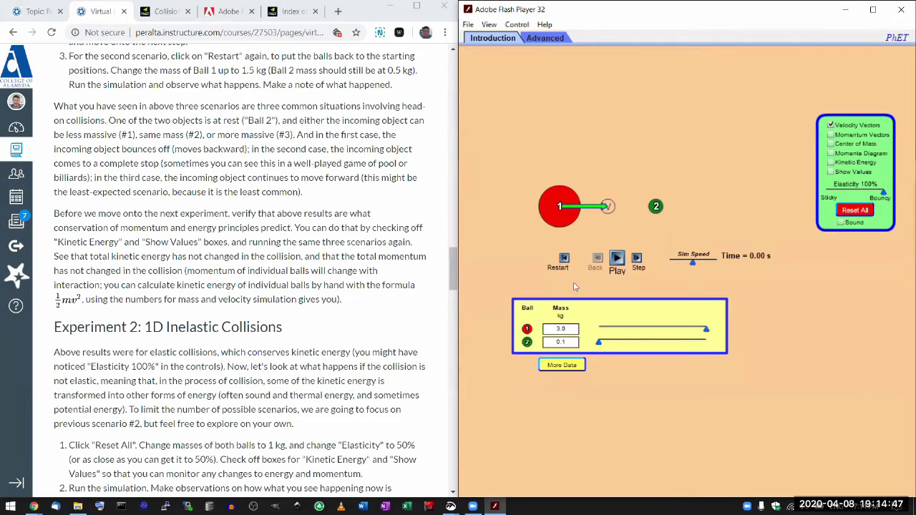
left_click_drag(600, 344, 613, 345)
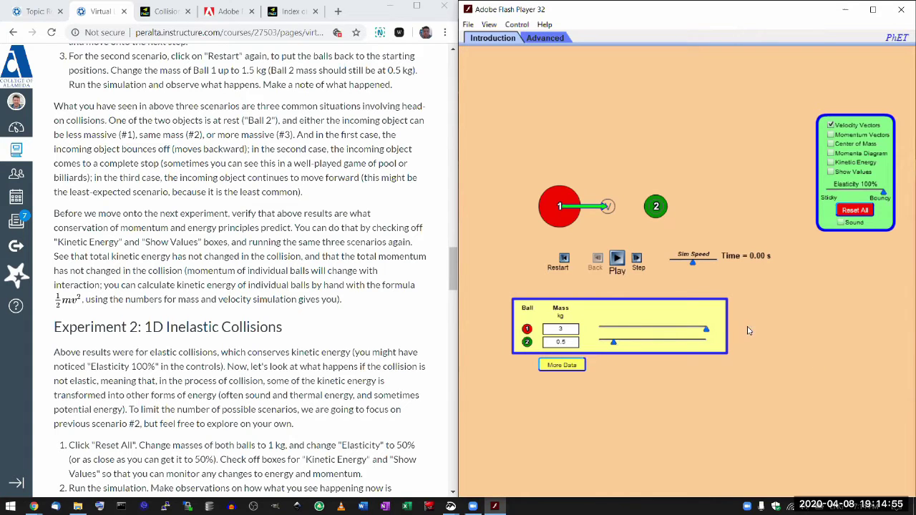
left_click_drag(706, 331, 613, 331)
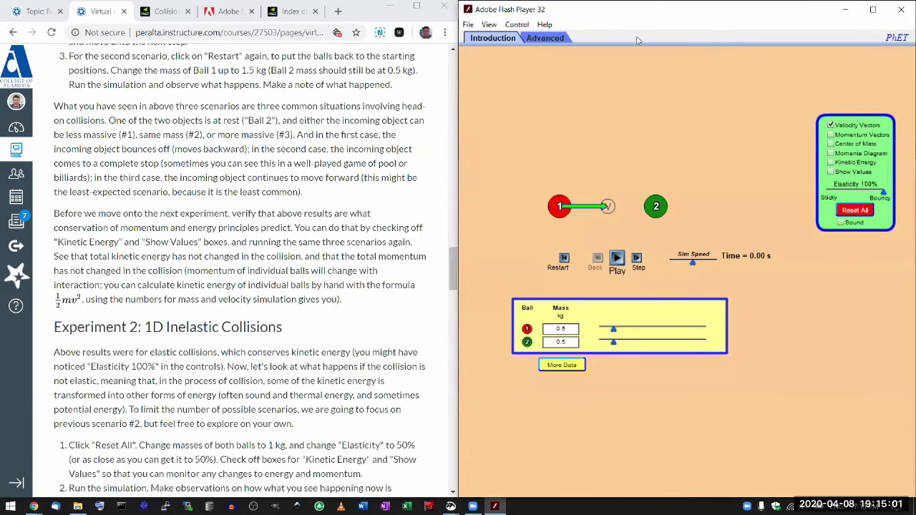
- Maximize the simulation, show per-ball velocity and momentum values, and run then reset the equal-mass collision
key("super+Up")
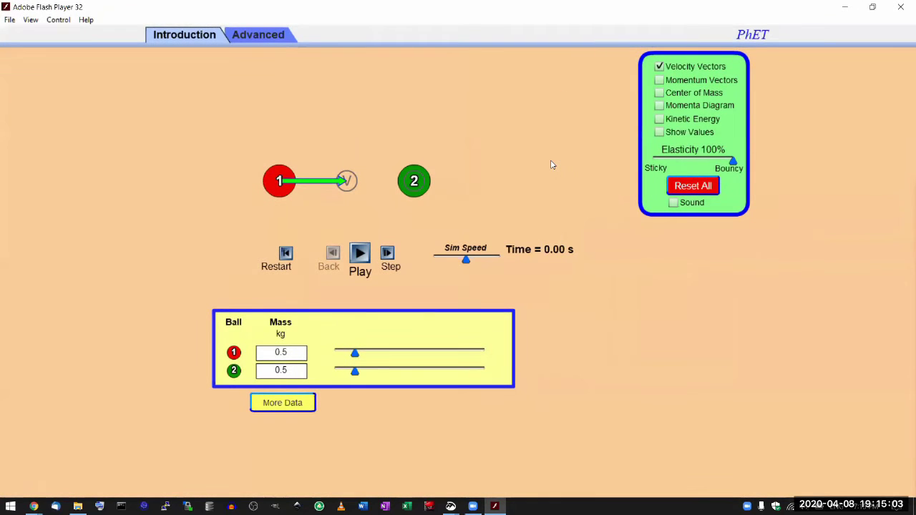
left_click(660, 131)
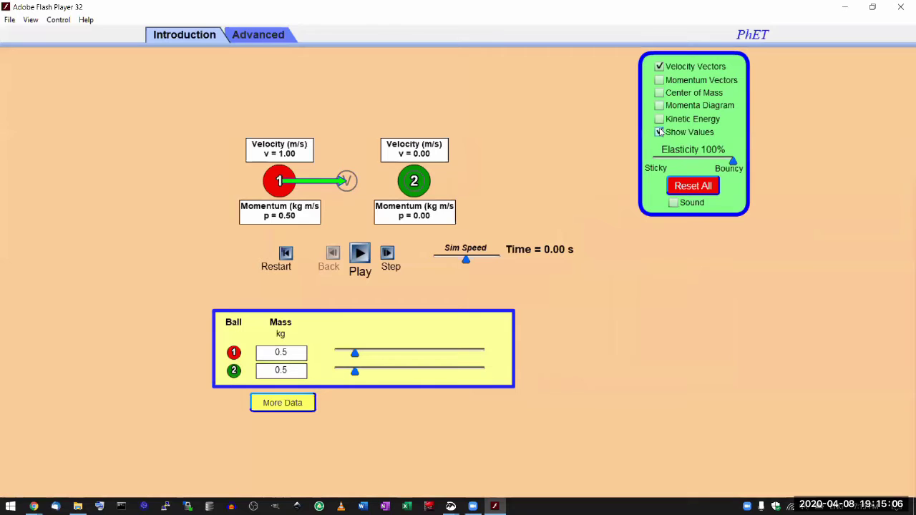
left_click(358, 255)
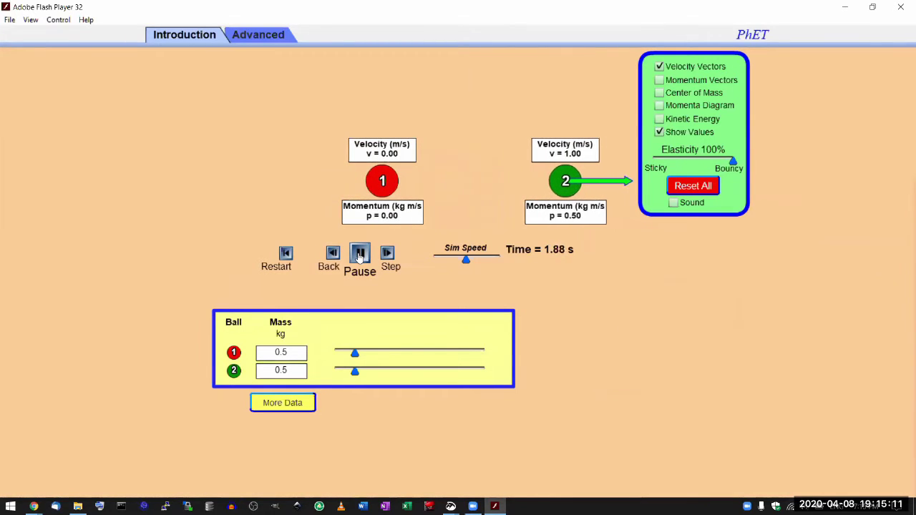
left_click(359, 255)
left_click(286, 255)
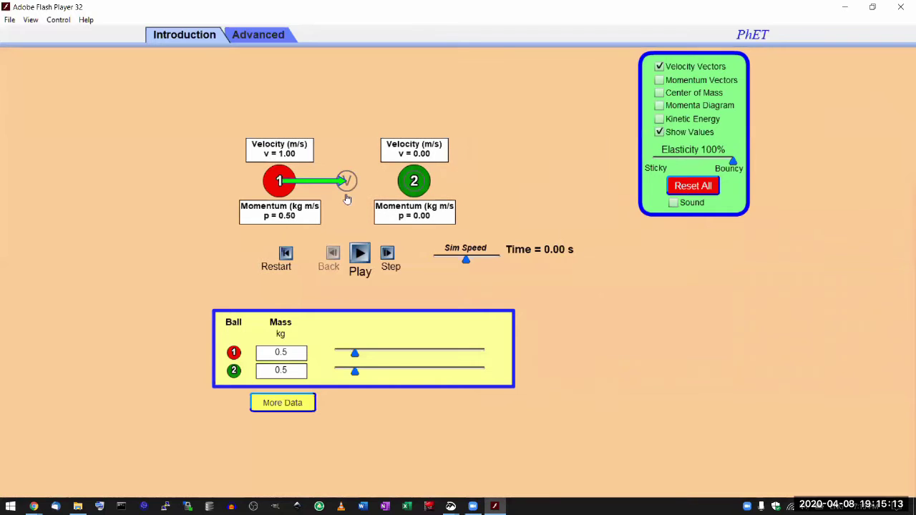
- Hide per-ball values, show total kinetic energy of 0.25 J, and rerun the collision from the start
left_click(659, 131)
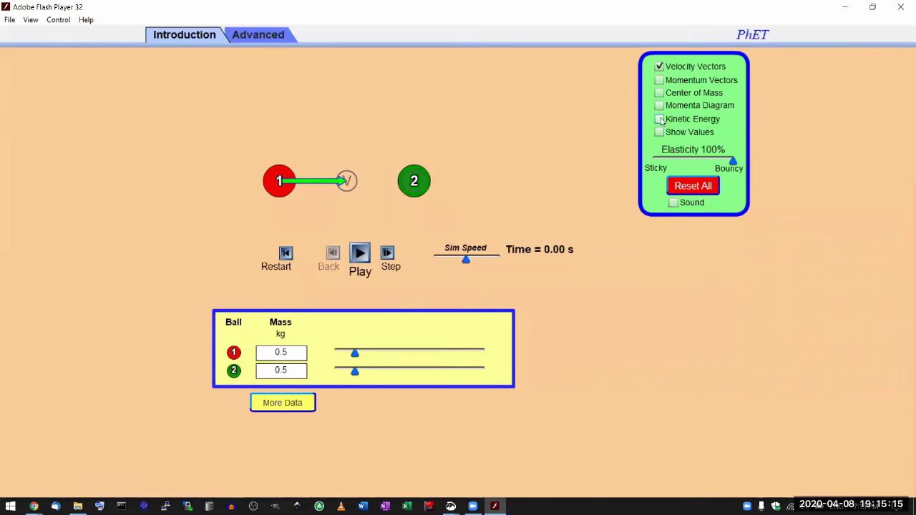
left_click(660, 118)
left_click(660, 119)
left_click(659, 119)
left_click(360, 253)
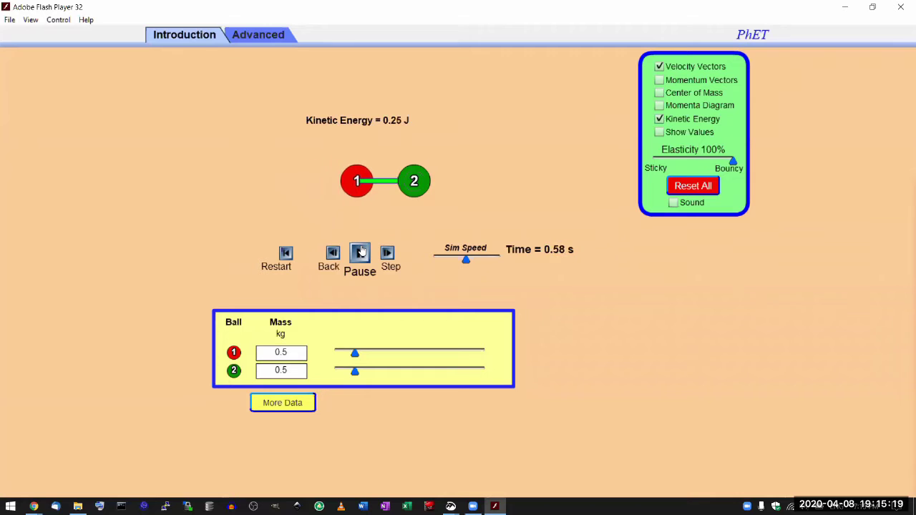
left_click(360, 253)
left_click(285, 252)
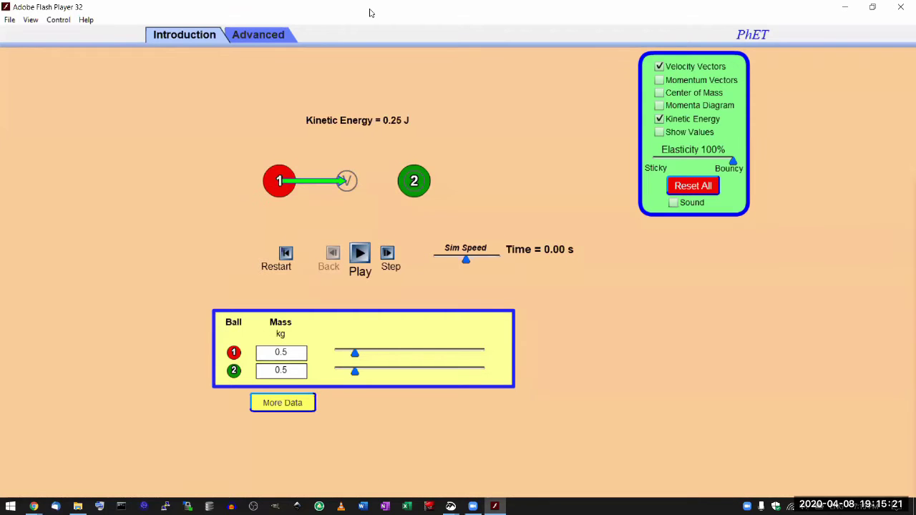
- Restore the simulation to half screen and highlight the Experiment 2 heading and introduction
double_click(370, 13)
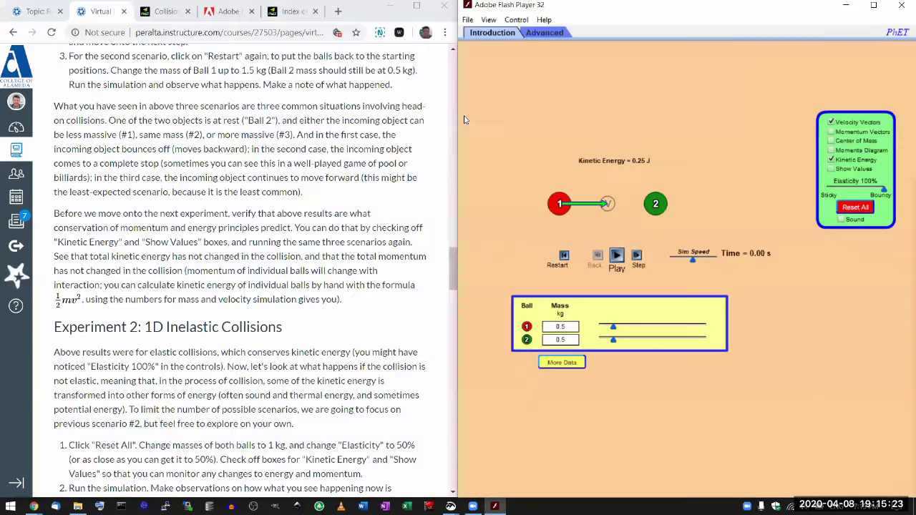
scroll(223, 224, "up", 2)
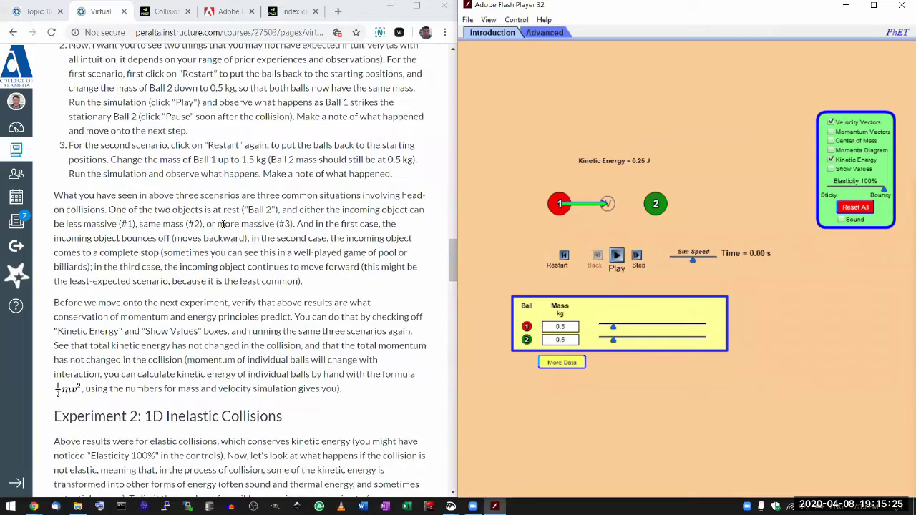
scroll(223, 224, "down", 5)
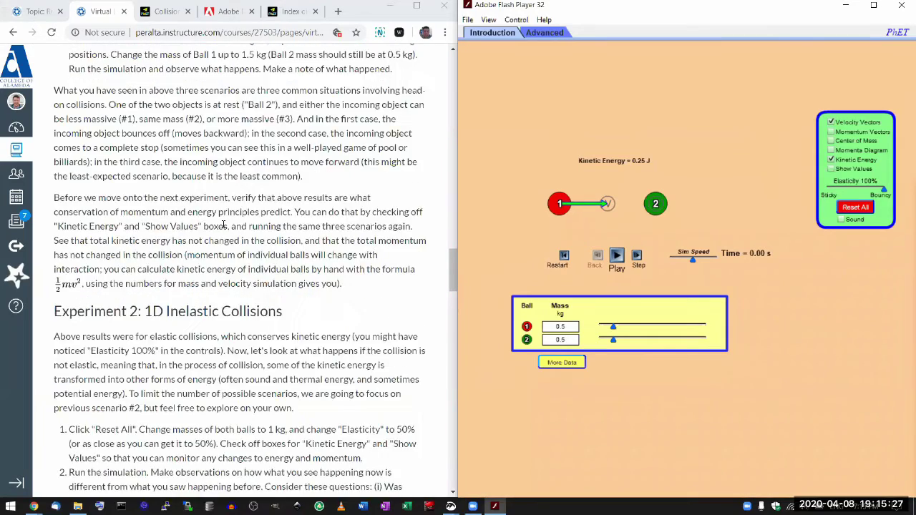
left_click_drag(52, 156, 293, 252)
left_click(294, 251)
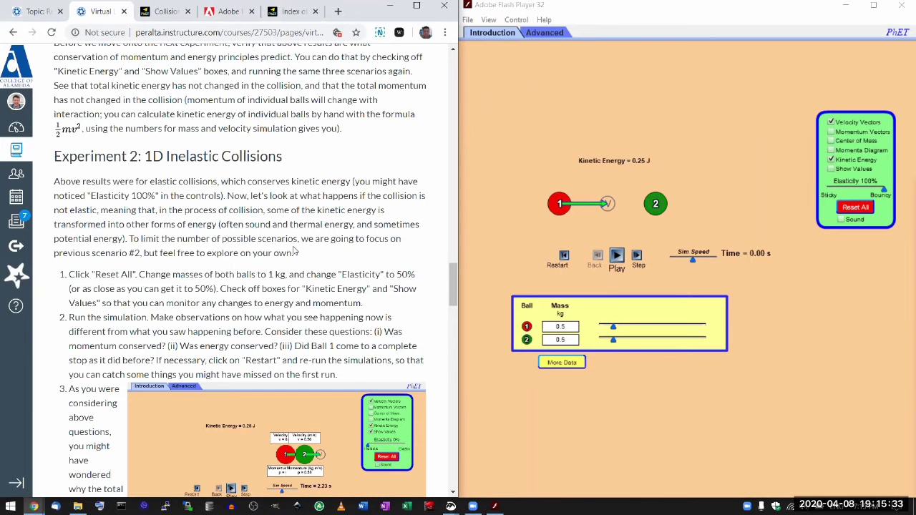
- Scroll to the inelastic-collision steps and lower the collision elasticity to 50%
scroll(293, 252, "down", 2)
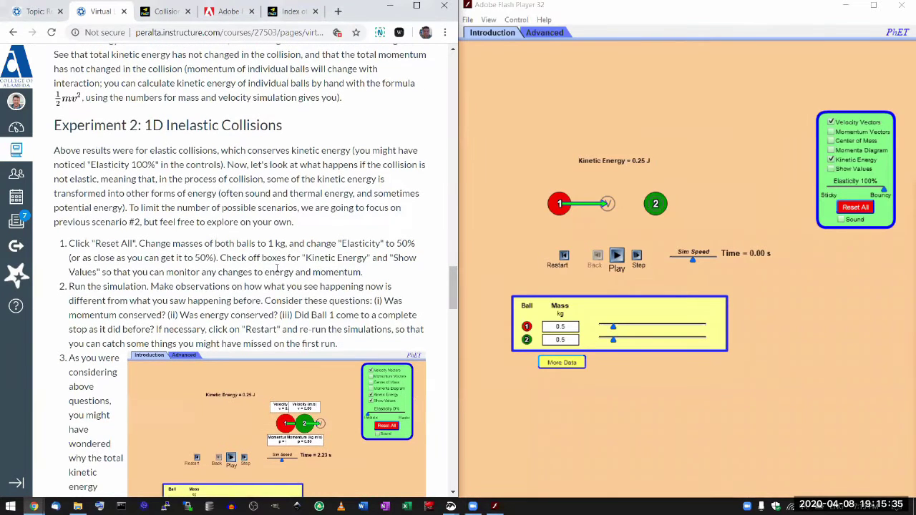
scroll(277, 267, "down", 1)
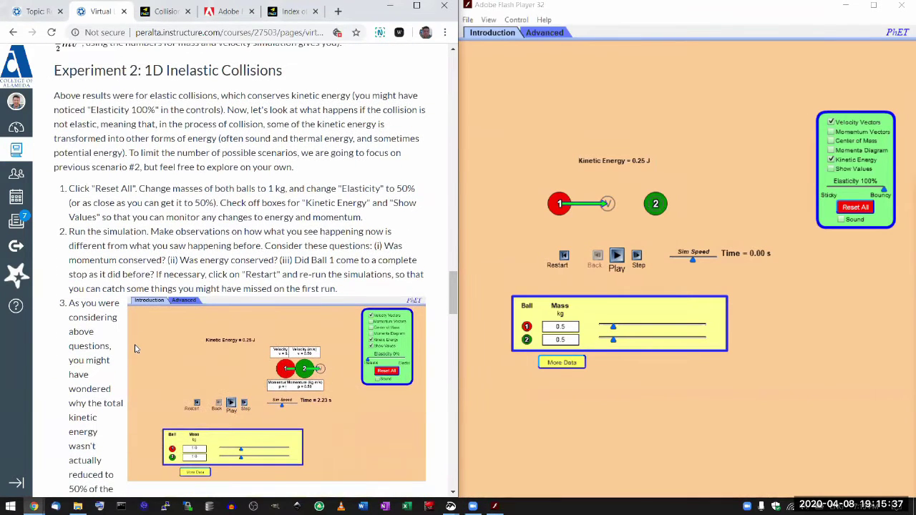
scroll(161, 276, "down", 2)
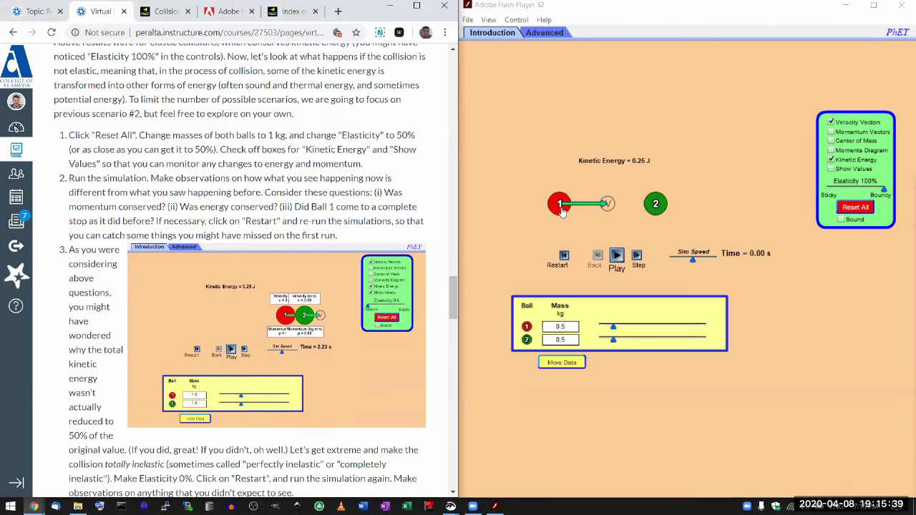
left_click_drag(885, 192, 856, 193)
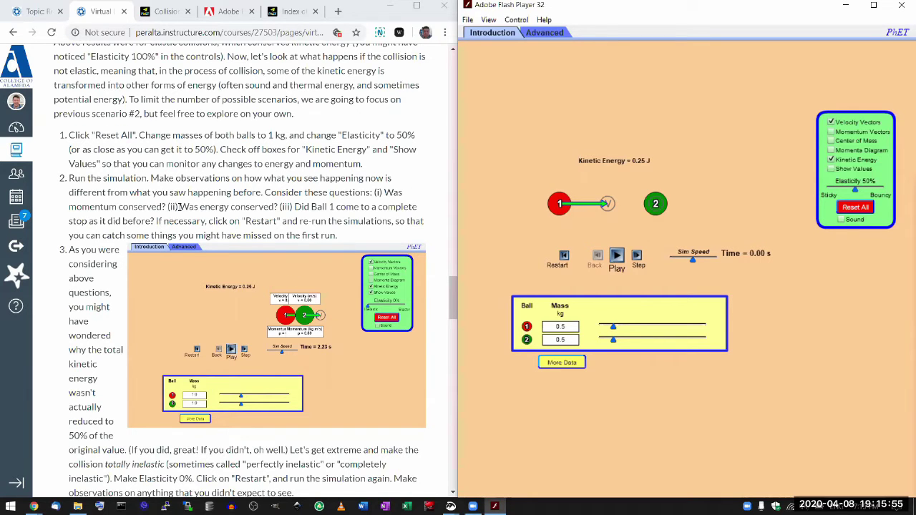
scroll(99, 95, "down", 1)
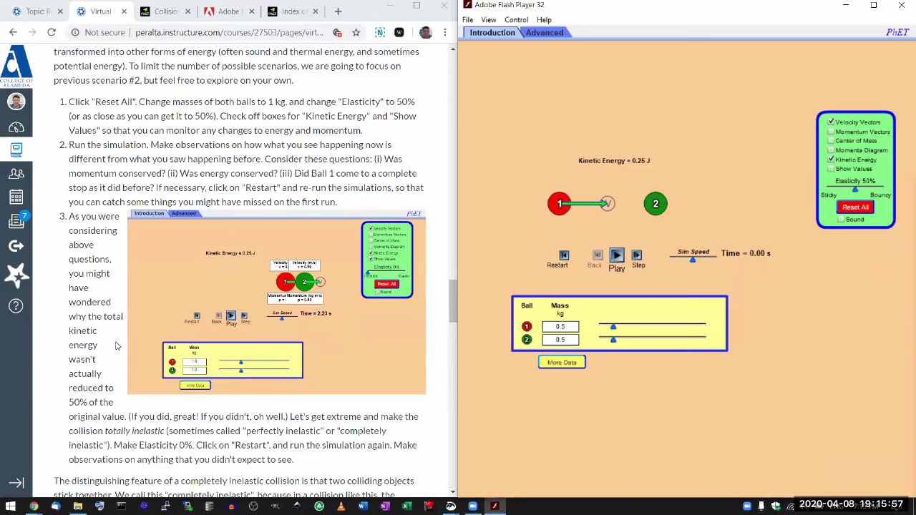
scroll(116, 345, "down", 2)
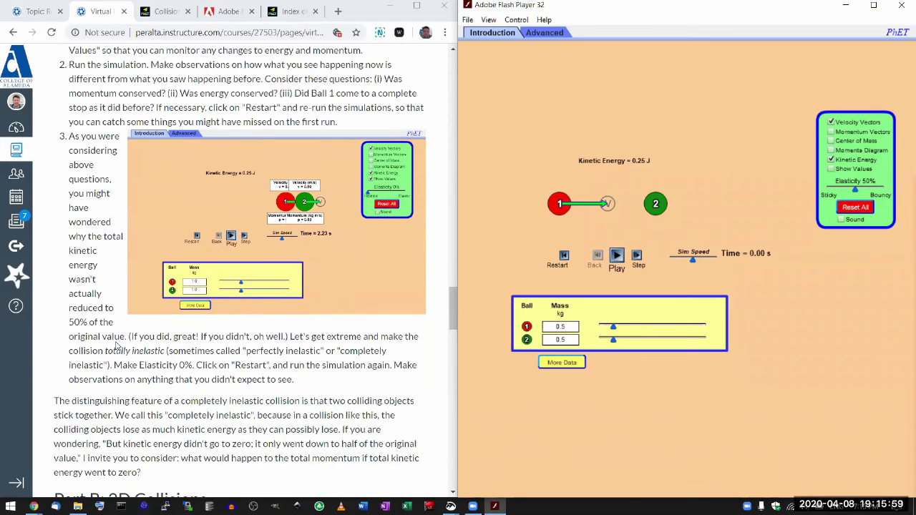
scroll(116, 346, "up", 3)
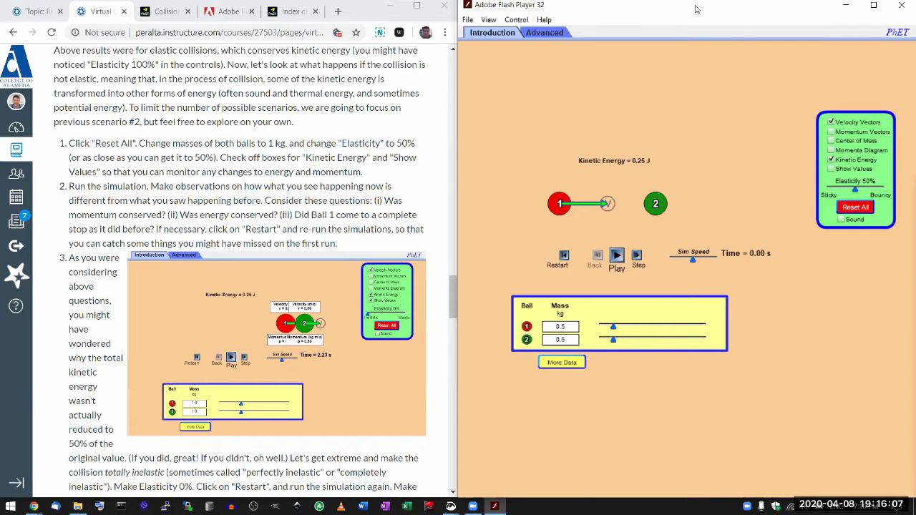
- Maximize the simulation and run the 50%-elasticity collision, then reset it to 0.00 s
double_click(671, 5)
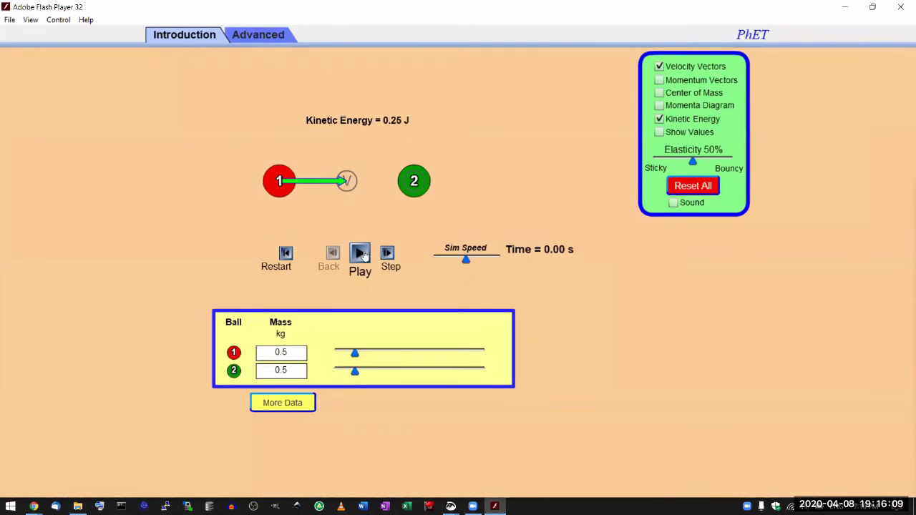
left_click(360, 254)
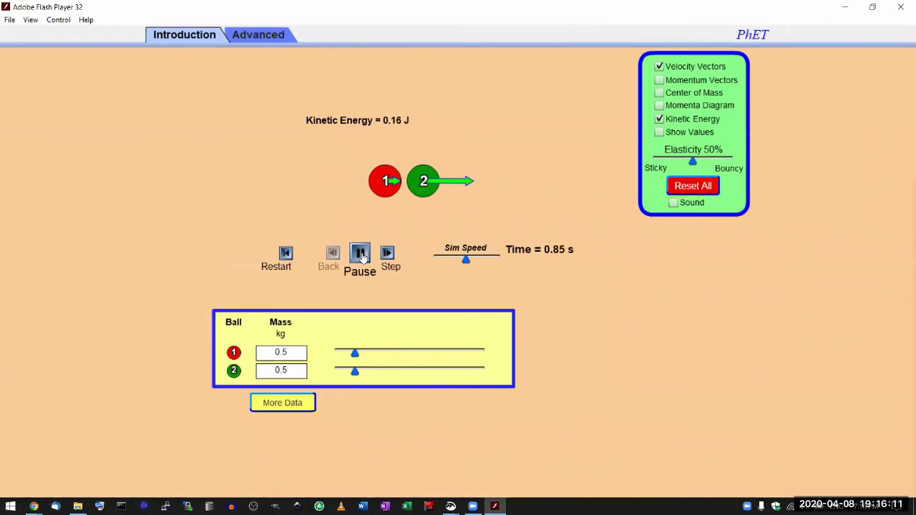
left_click(362, 256)
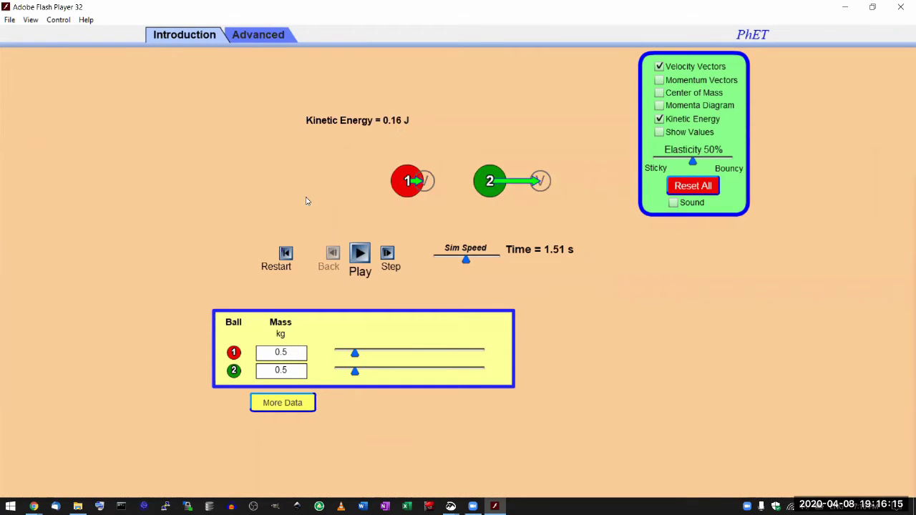
left_click(285, 254)
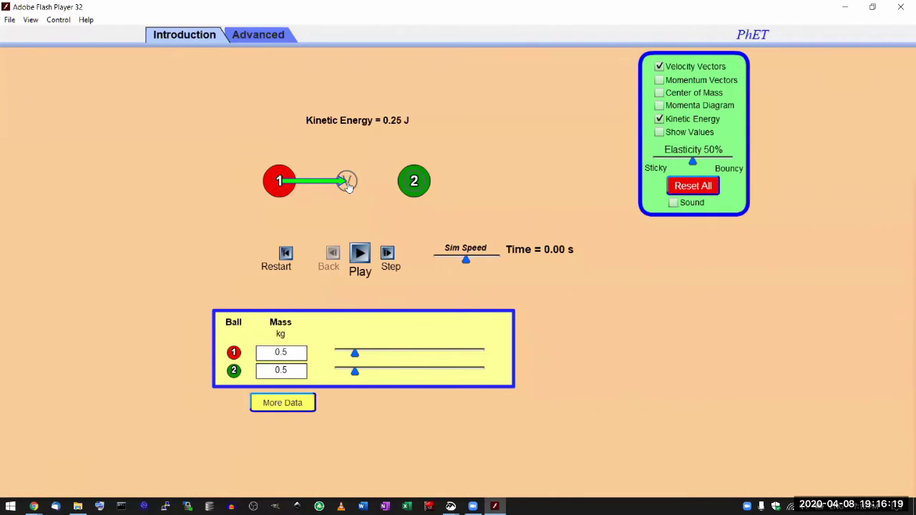
- Lengthen ball 1's velocity arrow for 0.40 J kinetic energy and rerun the collision
left_click_drag(347, 184, 360, 186)
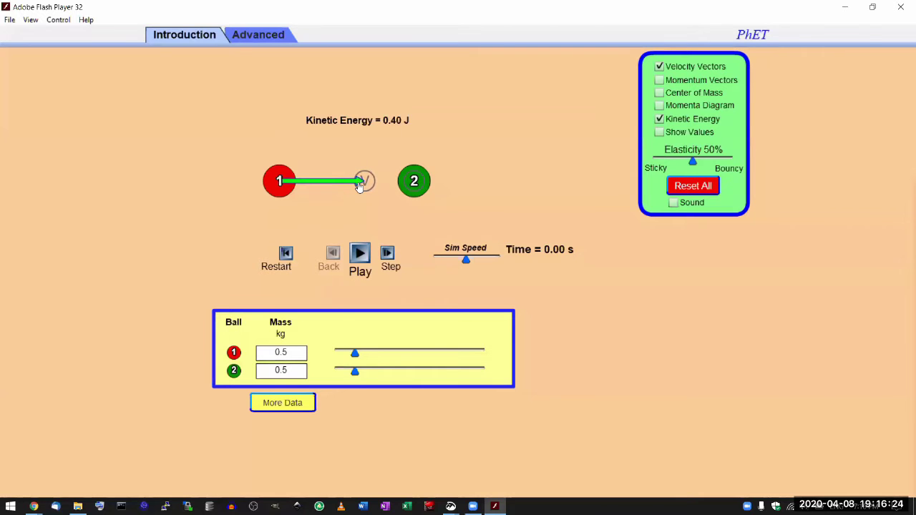
left_click(359, 253)
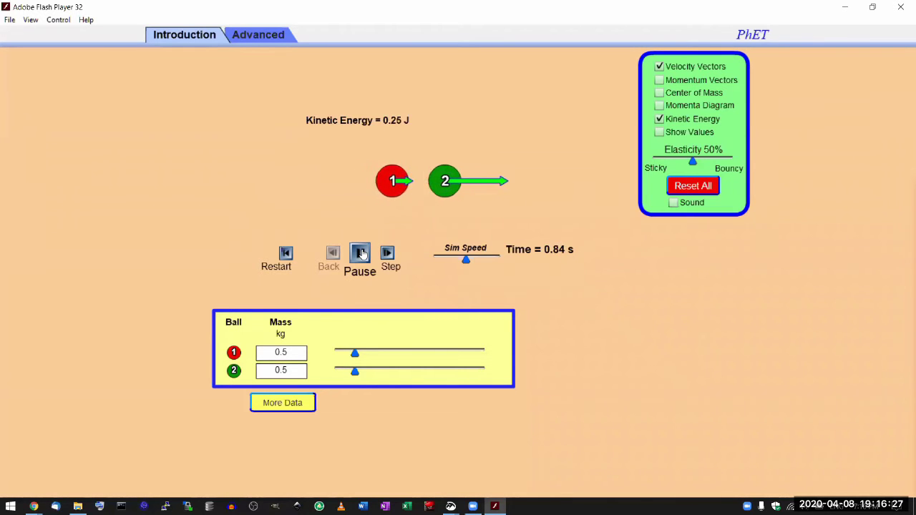
left_click(362, 254)
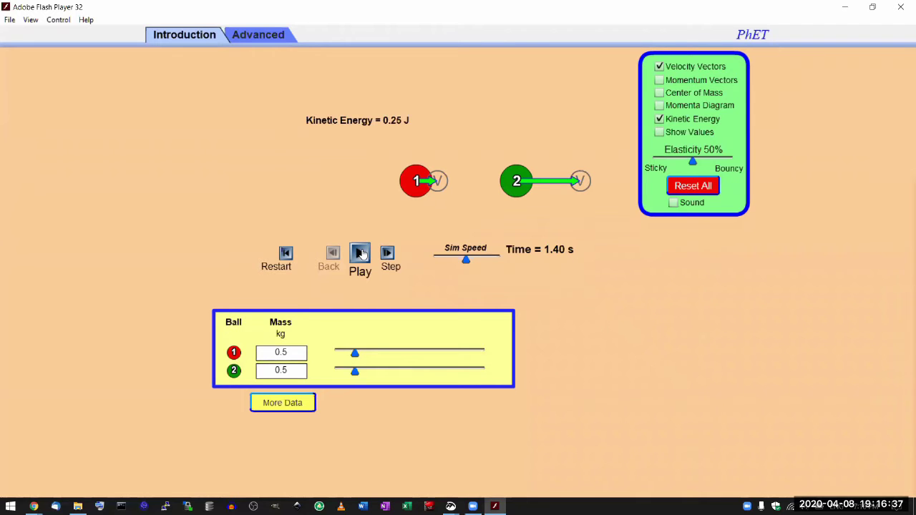
left_click(285, 255)
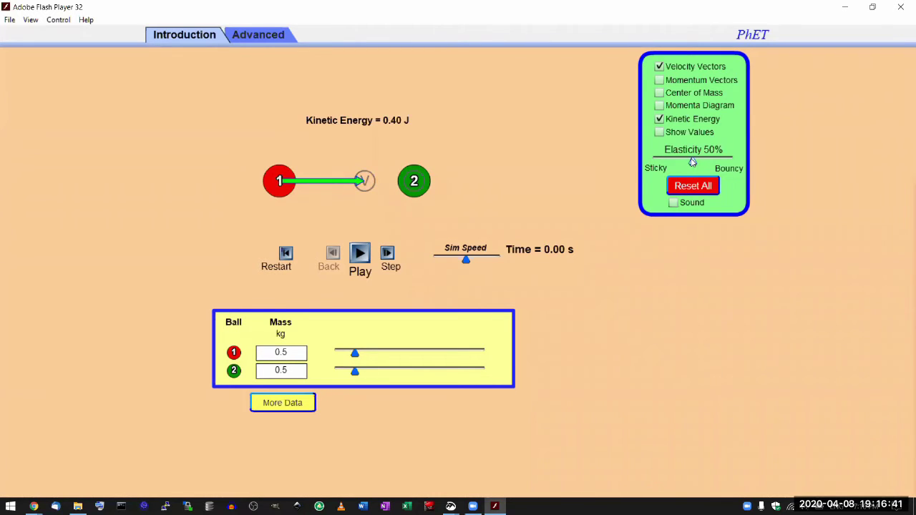
- Set elasticity to Sticky 0% and run the perfectly inelastic collision, then reset
left_click_drag(692, 161, 643, 163)
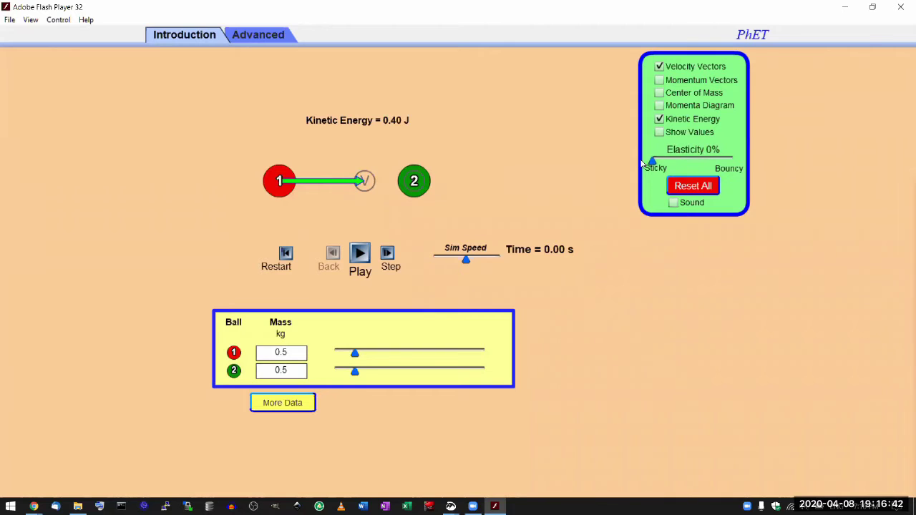
left_click(360, 254)
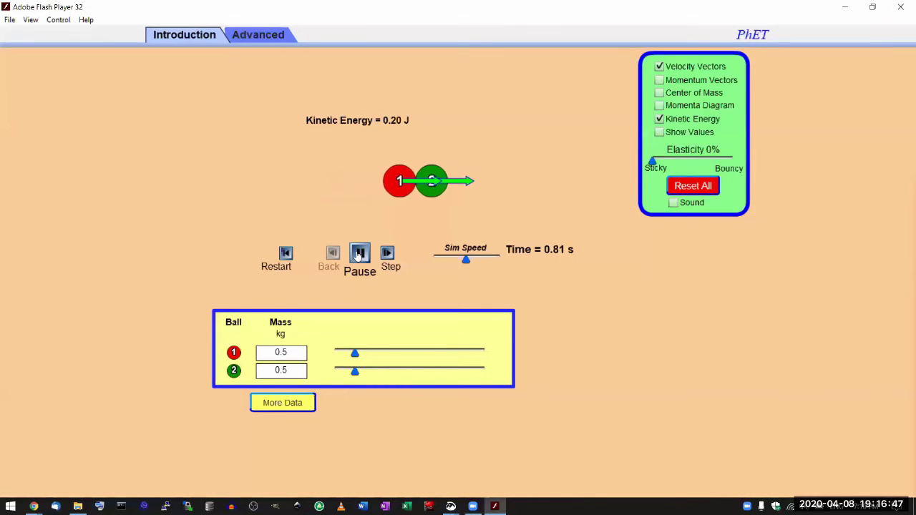
left_click(360, 254)
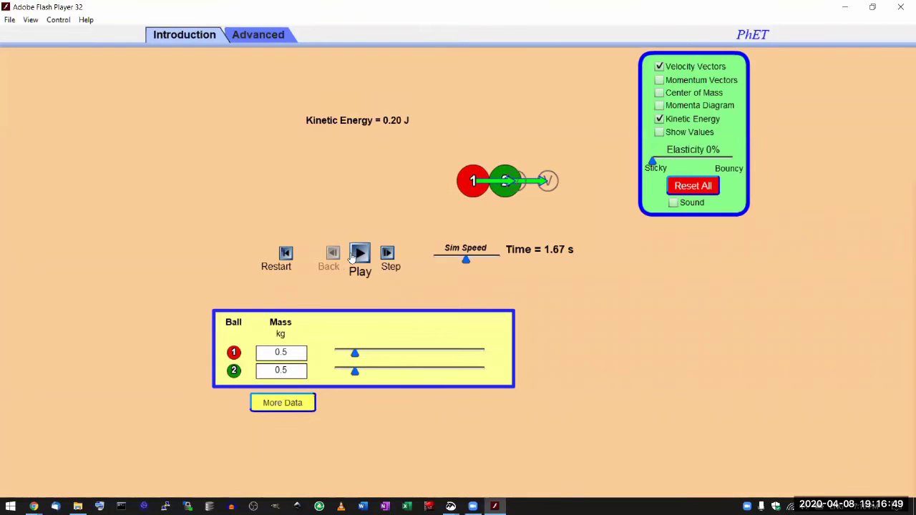
left_click(286, 258)
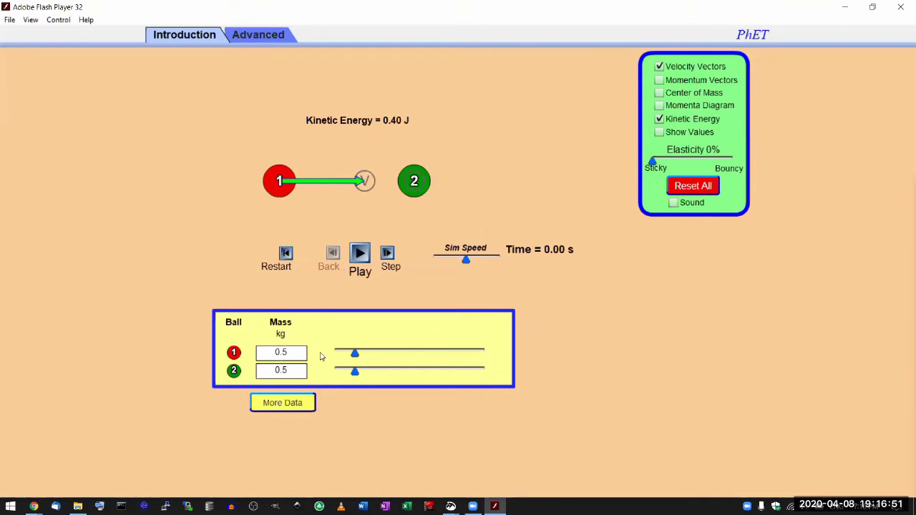
- Raise ball 2's mass to 1.0 kg and rerun the collision from the start
left_click_drag(355, 374, 381, 374)
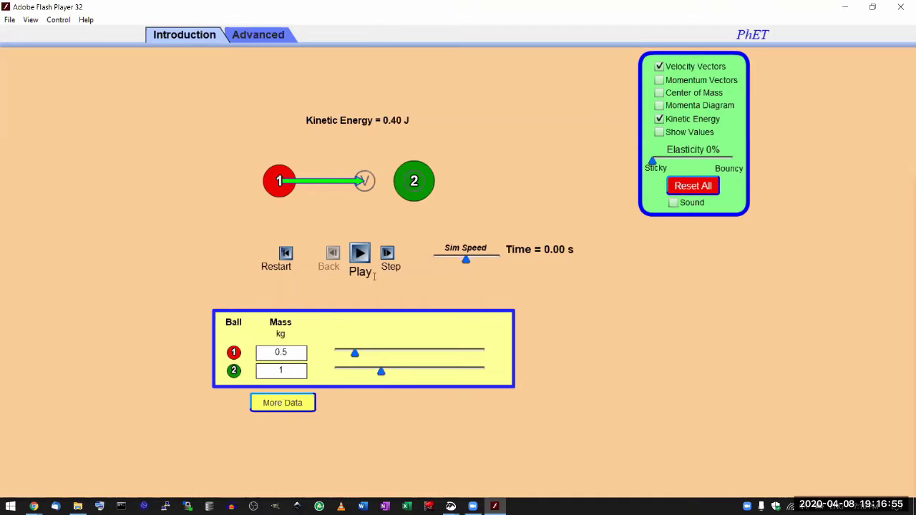
left_click(364, 256)
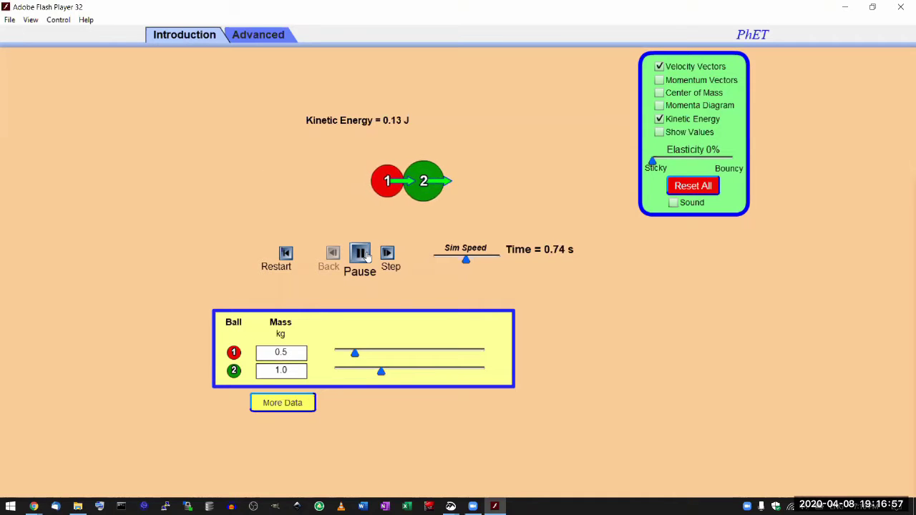
left_click(361, 254)
left_click(287, 257)
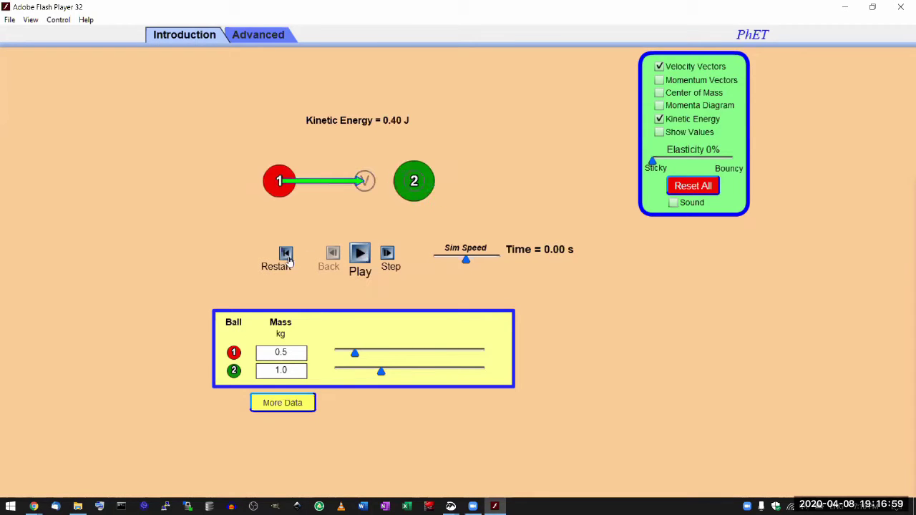
- Restore the simulation to half screen and scroll the lab page back to the Research Questions
double_click(434, 7)
scroll(156, 167, "up", 2)
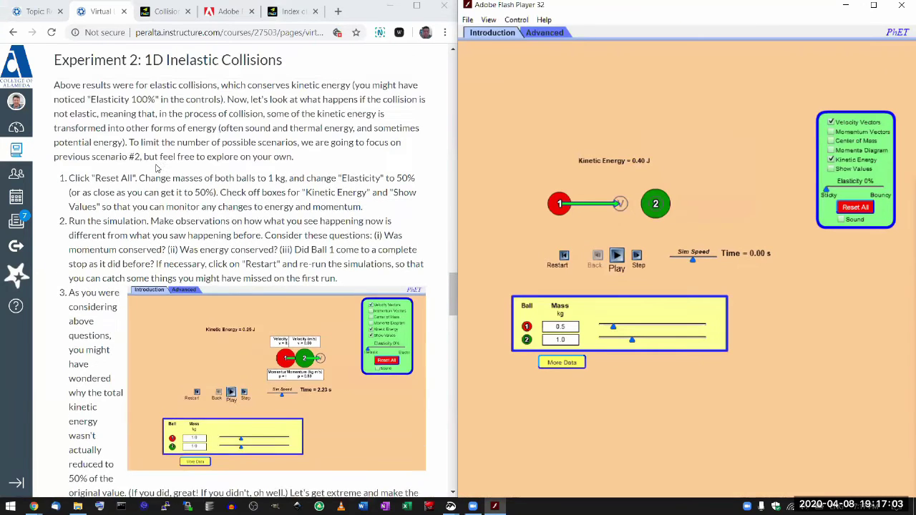
scroll(157, 167, "up", 1)
scroll(171, 236, "down", 3)
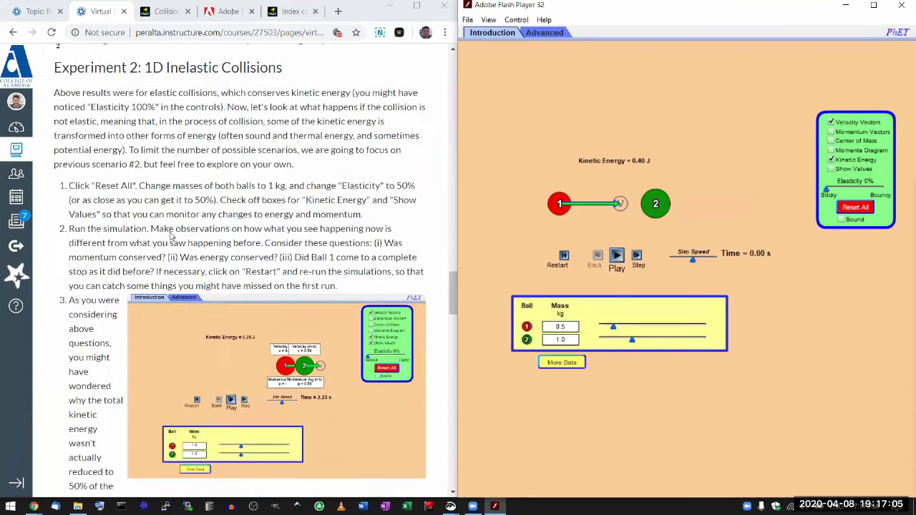
scroll(170, 236, "down", 1)
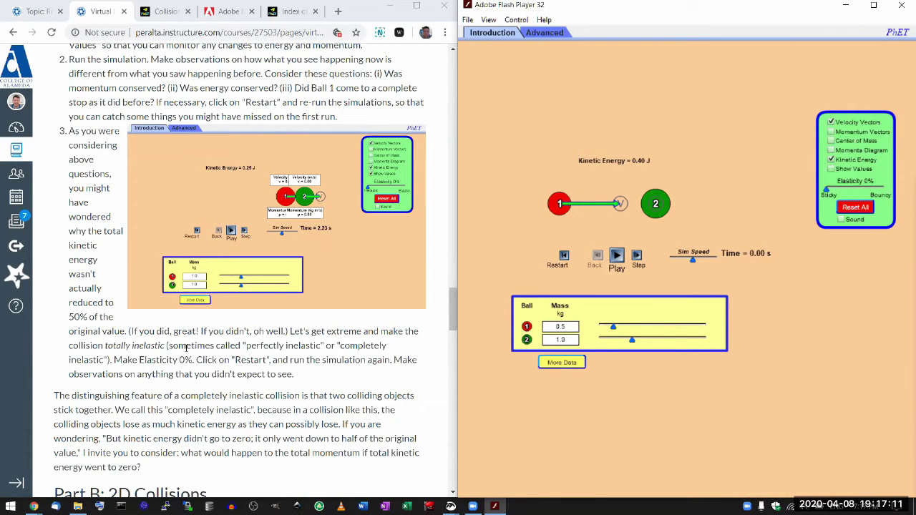
scroll(186, 347, "down", 1)
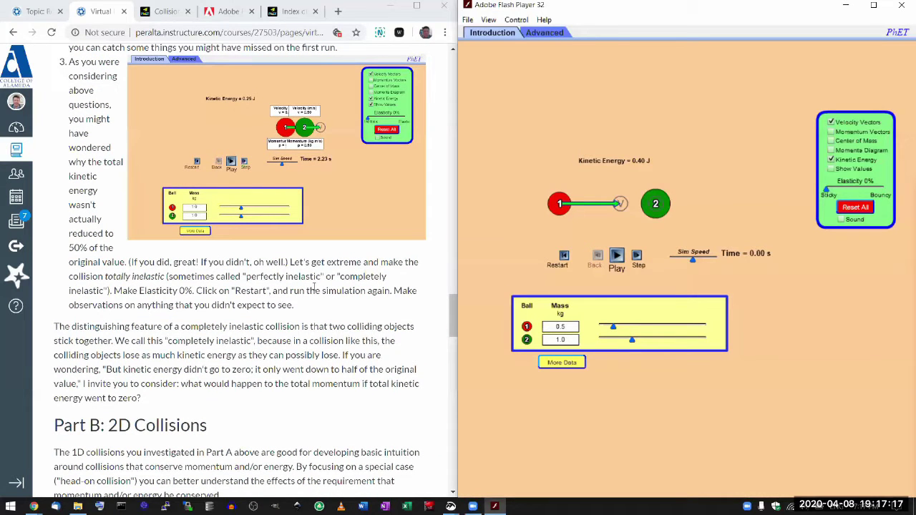
scroll(276, 323, "down", 1)
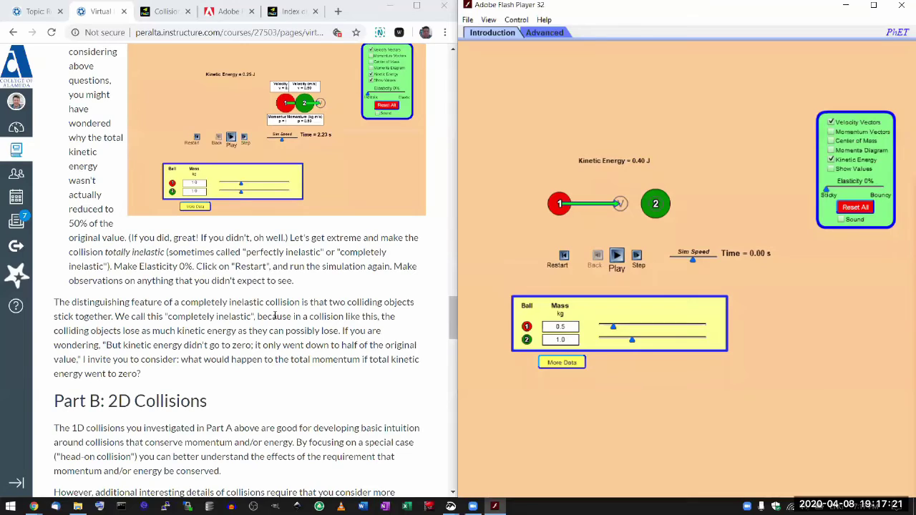
scroll(186, 316, "up", 5)
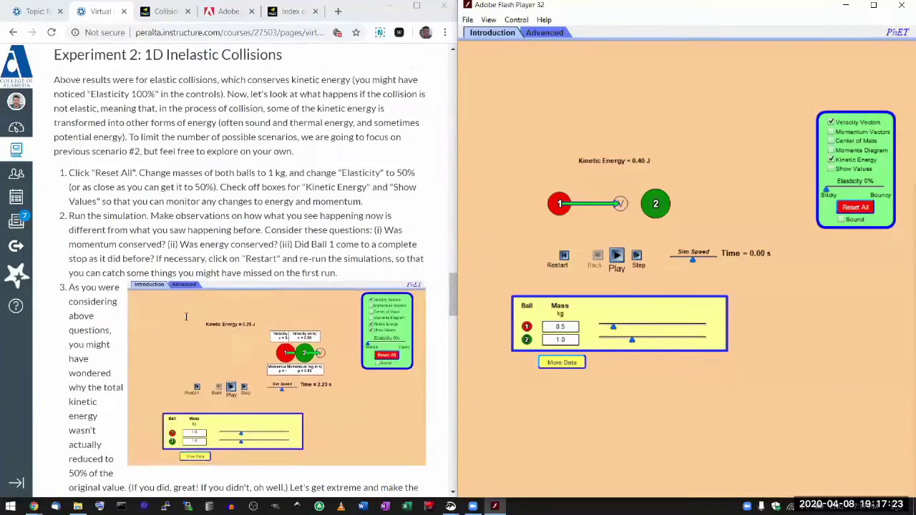
scroll(186, 316, "up", 9)
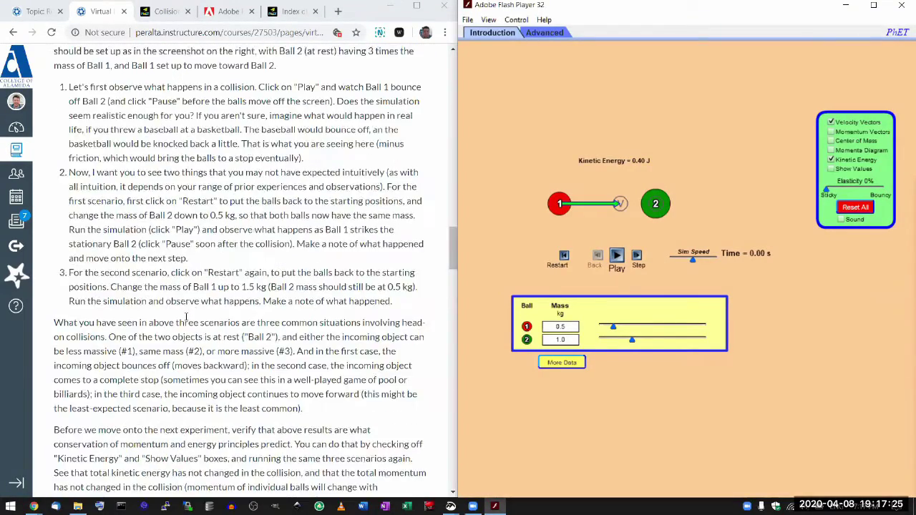
scroll(186, 316, "up", 3)
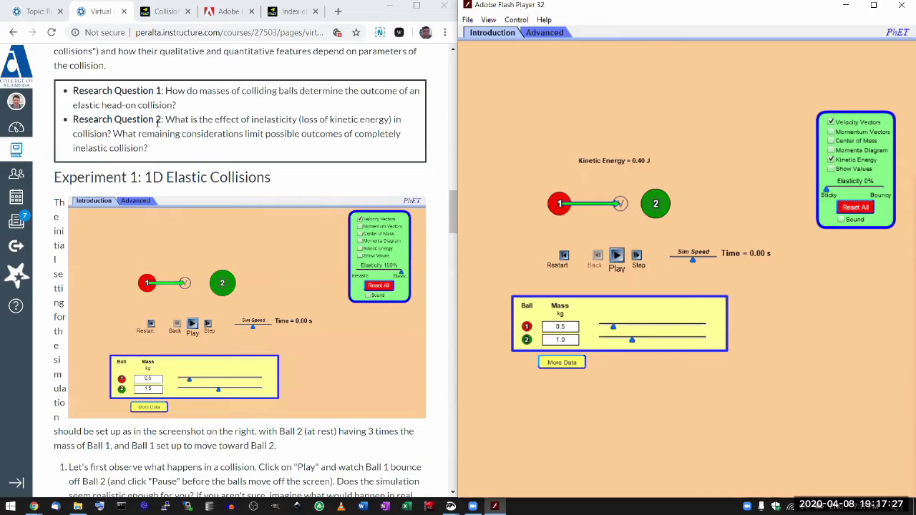
- Highlight the parts of Research Question 2, including 'What remaining considerations'
left_click_drag(164, 119, 112, 134)
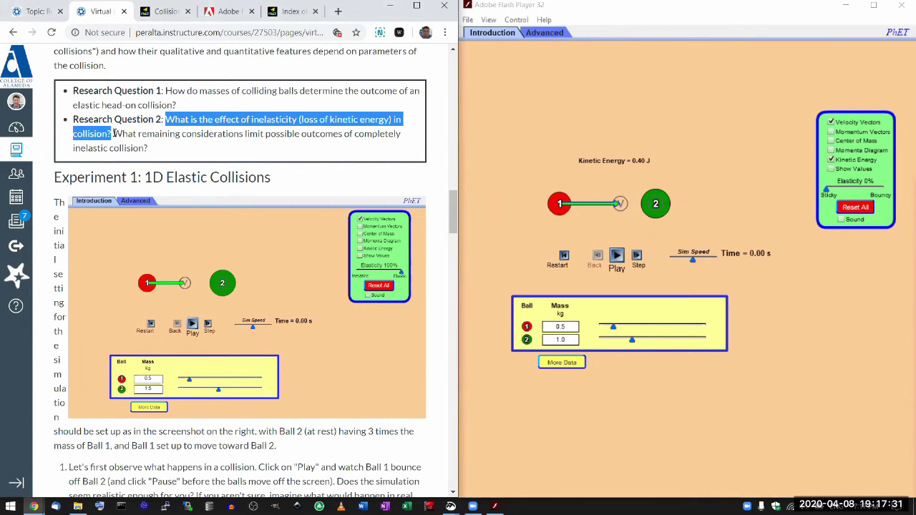
left_click(114, 133)
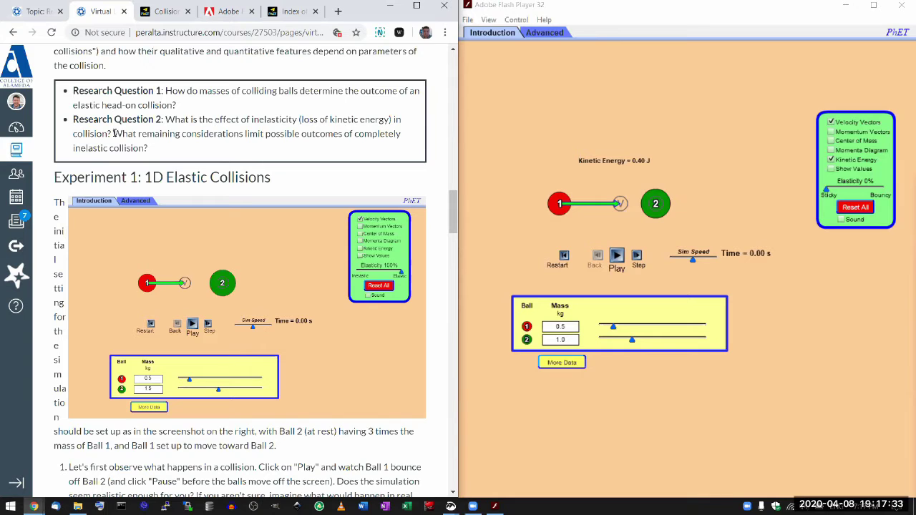
left_click_drag(114, 133, 248, 133)
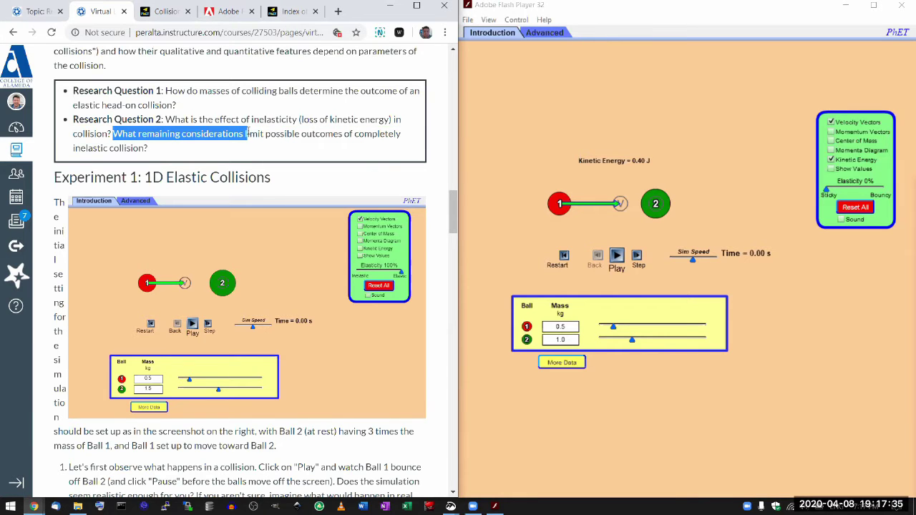
left_click(248, 133)
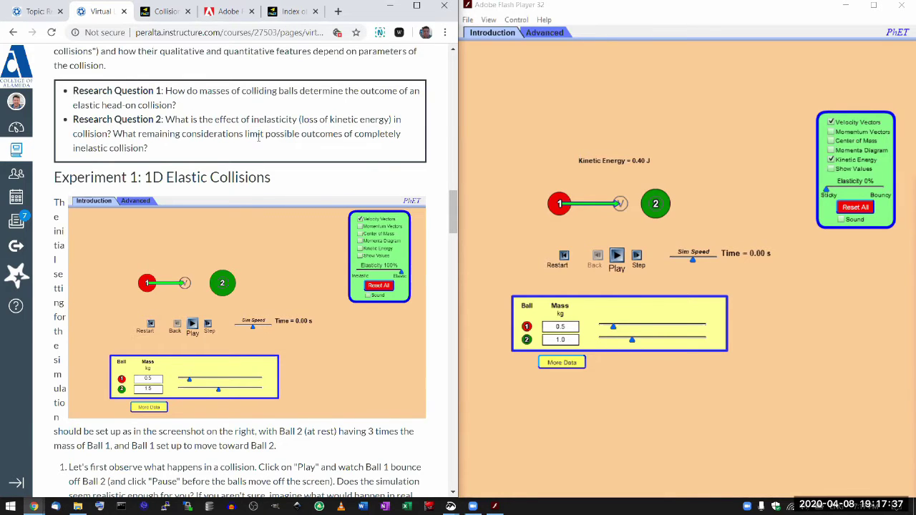
left_click_drag(245, 133, 221, 160)
- Maximize the simulation and return ball 2's mass to 0.5 kg
left_click(219, 155)
left_click(873, 5)
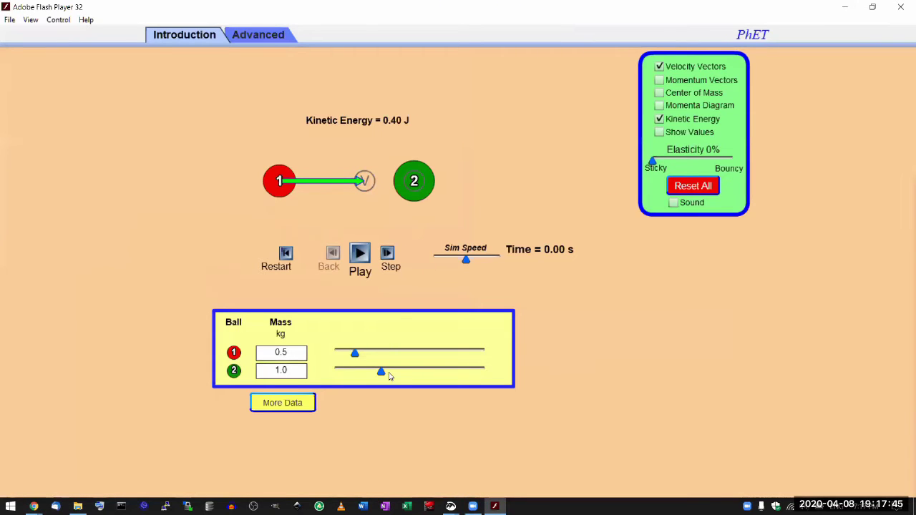
left_click_drag(380, 373, 356, 372)
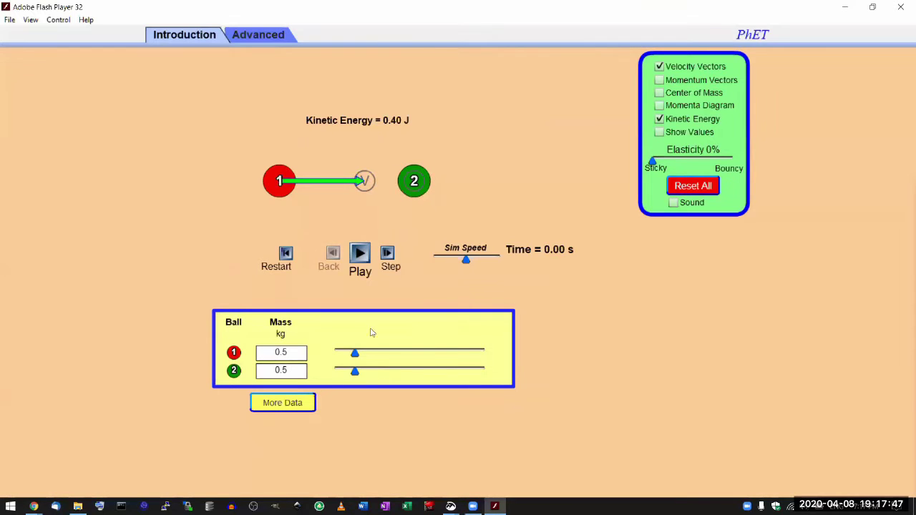
- Run the equal-mass collision, then set ball 2 to 3 kg and elasticity to 100%
left_click(360, 253)
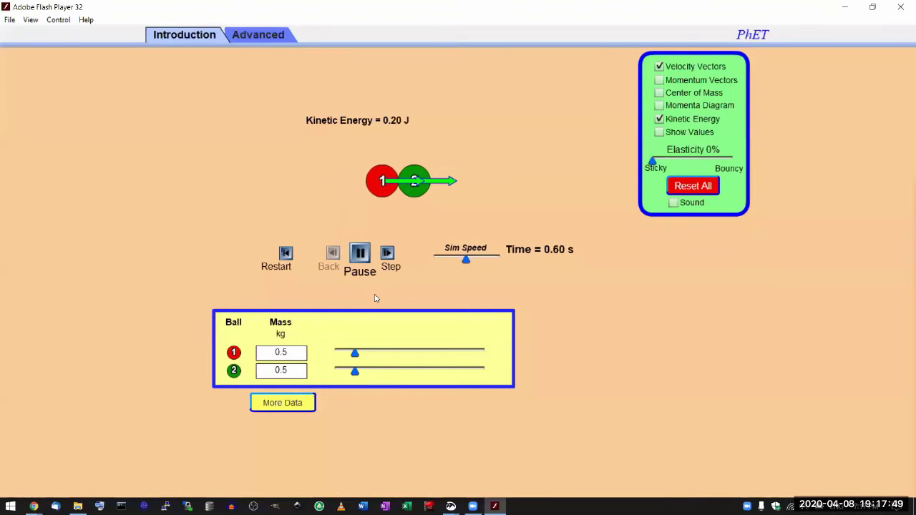
left_click(360, 254)
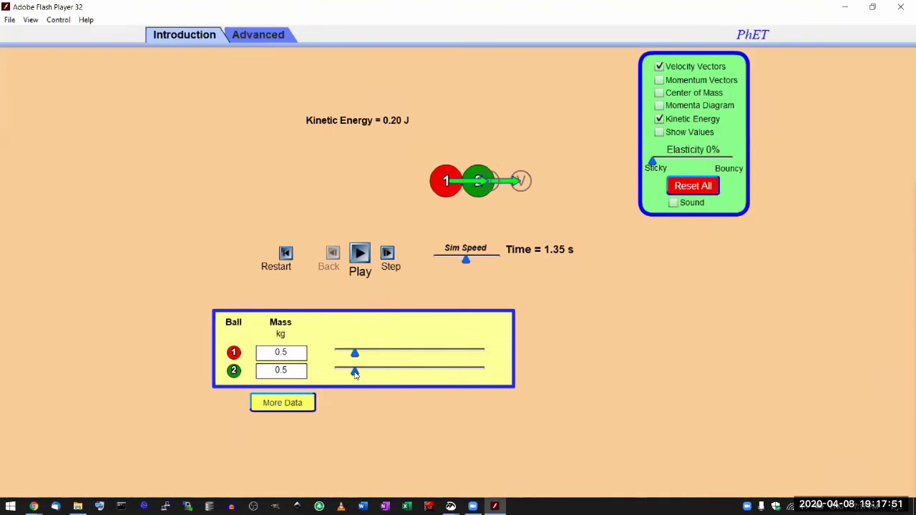
left_click_drag(355, 374, 484, 371)
left_click_drag(652, 161, 566, 164)
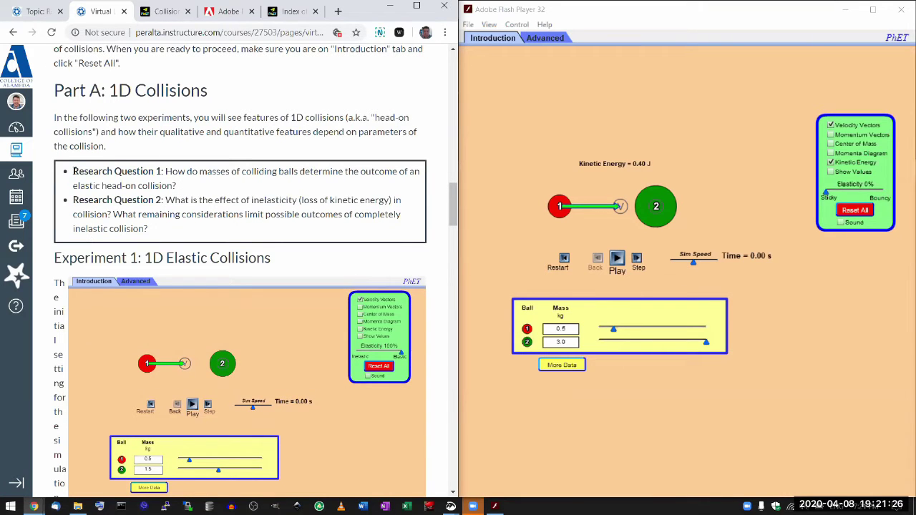
- Highlight the two research questions on the lab page
left_click_drag(85, 172, 148, 213)
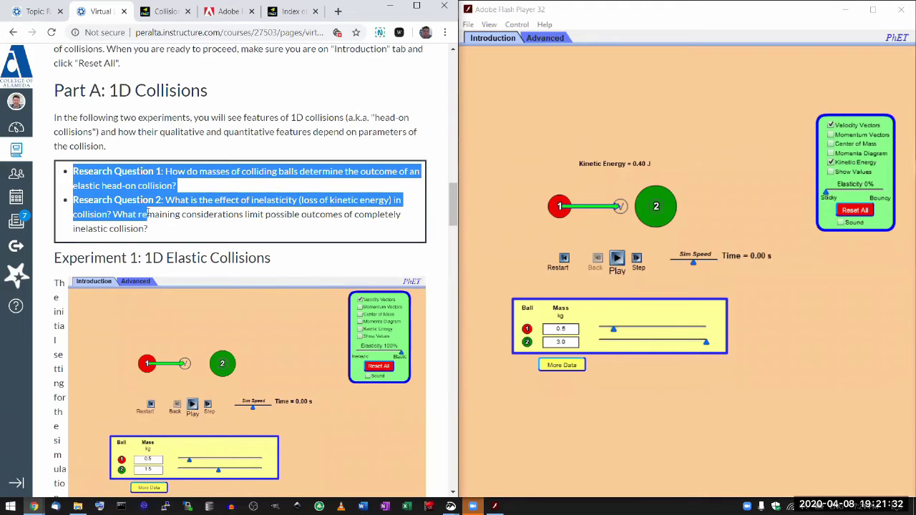
left_click_drag(159, 229, 74, 200)
left_click(73, 200)
- Scroll the lab page down to the Part B: 2D Collisions section
scroll(220, 230, "down", 3)
scroll(227, 231, "down", 4)
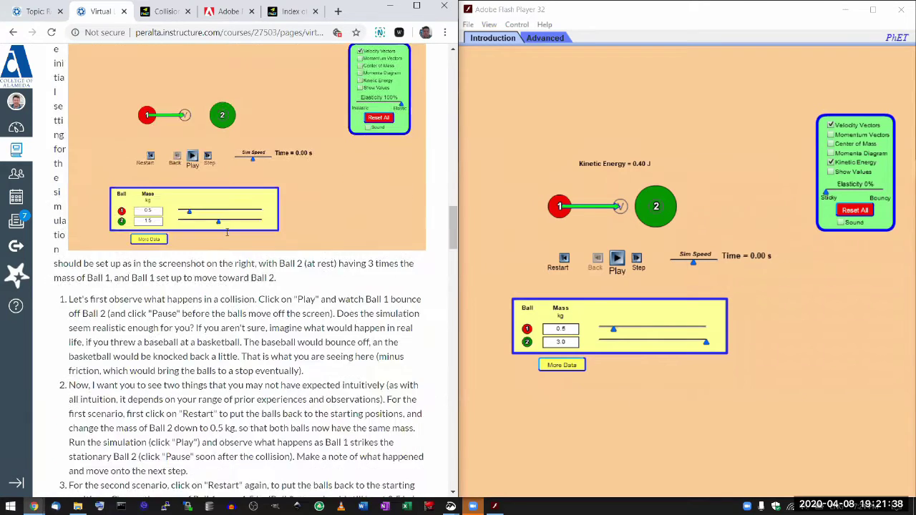
scroll(226, 234, "down", 7)
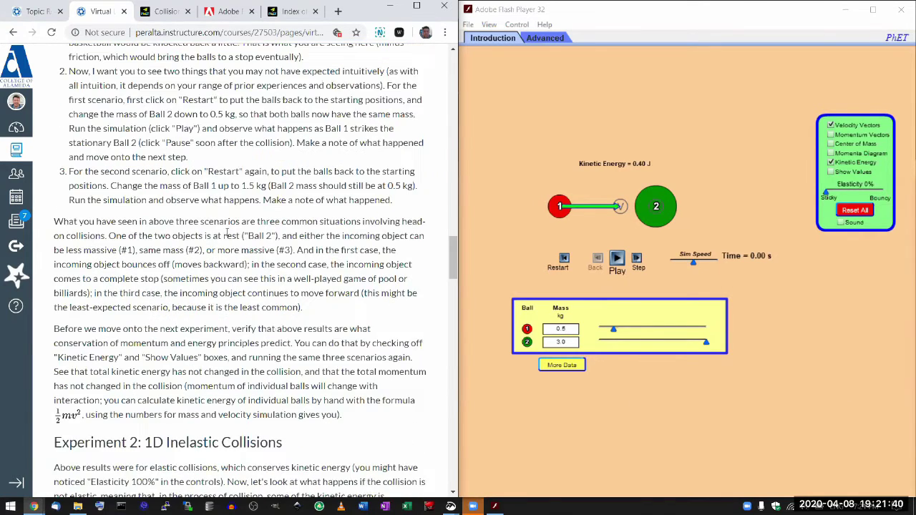
scroll(227, 234, "down", 6)
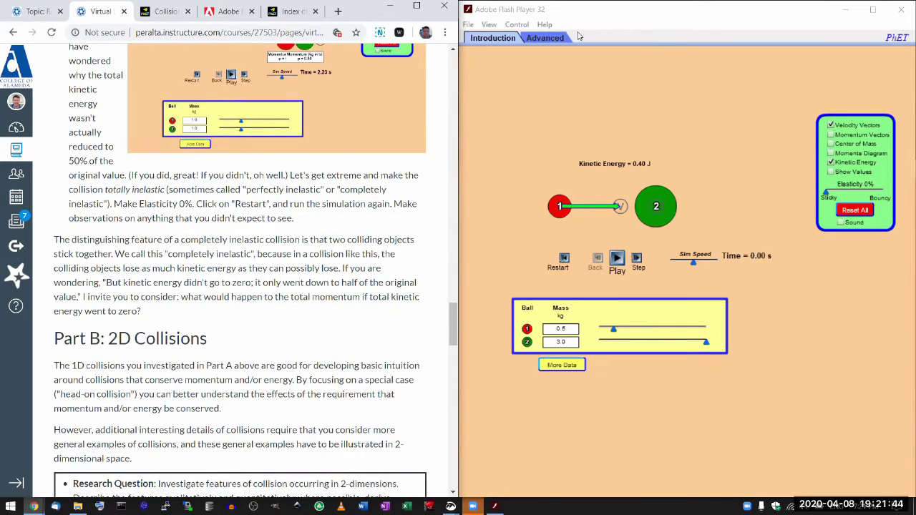
left_click(586, 12)
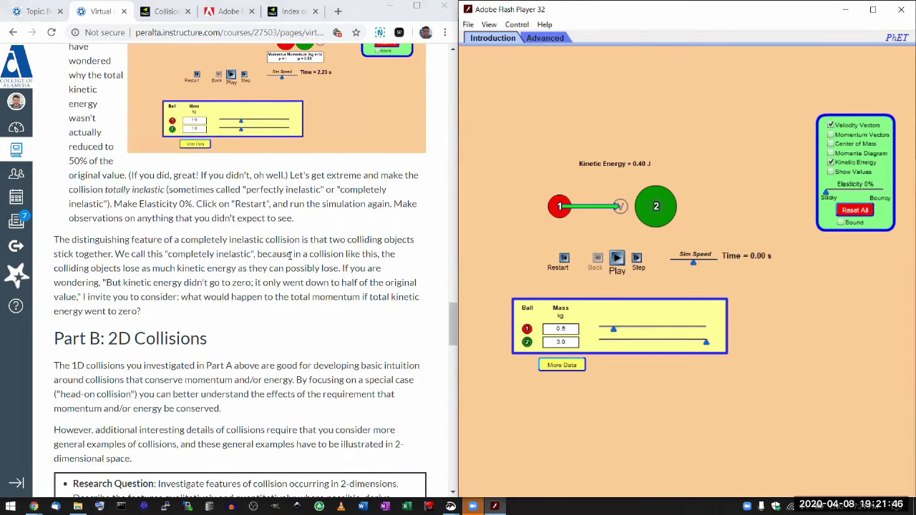
scroll(215, 286, "down", 3)
left_click(179, 304)
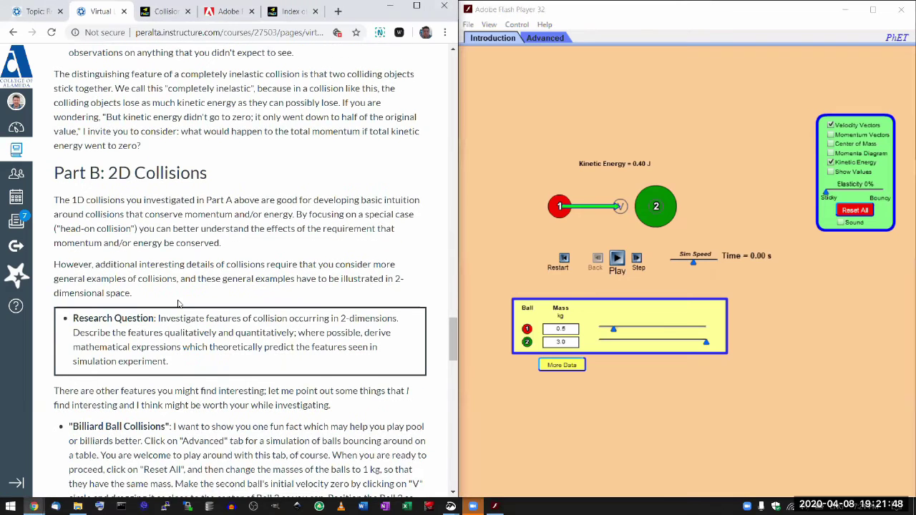
scroll(178, 305, "down", 2)
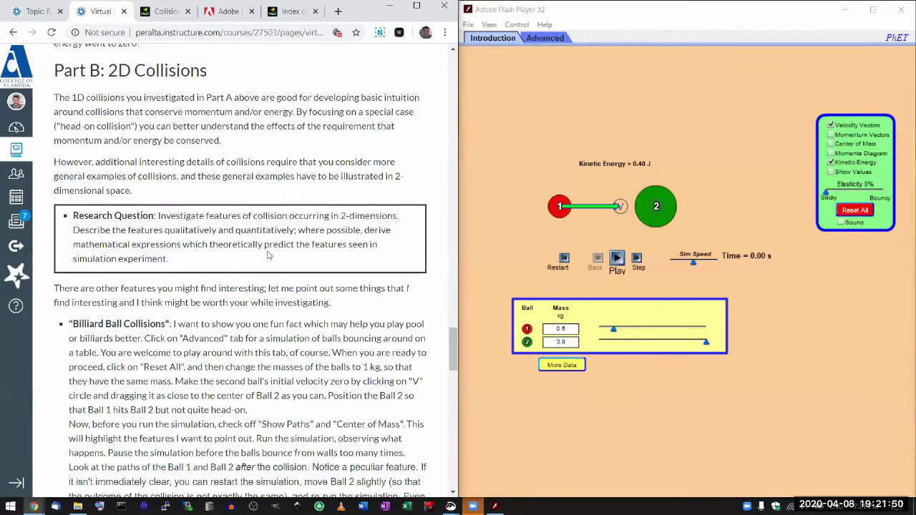
- Switch to the Advanced 2D collision table, run one collision, and reset the balls
left_click(561, 38)
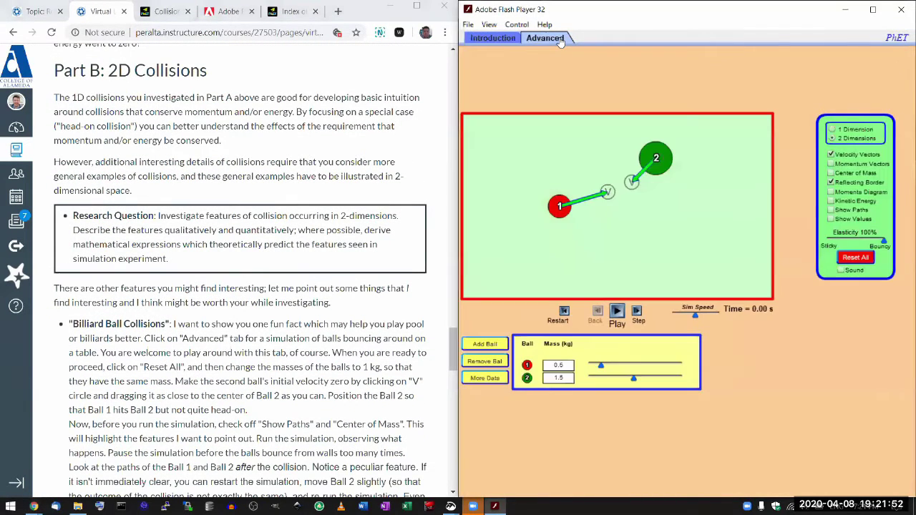
left_click(618, 313)
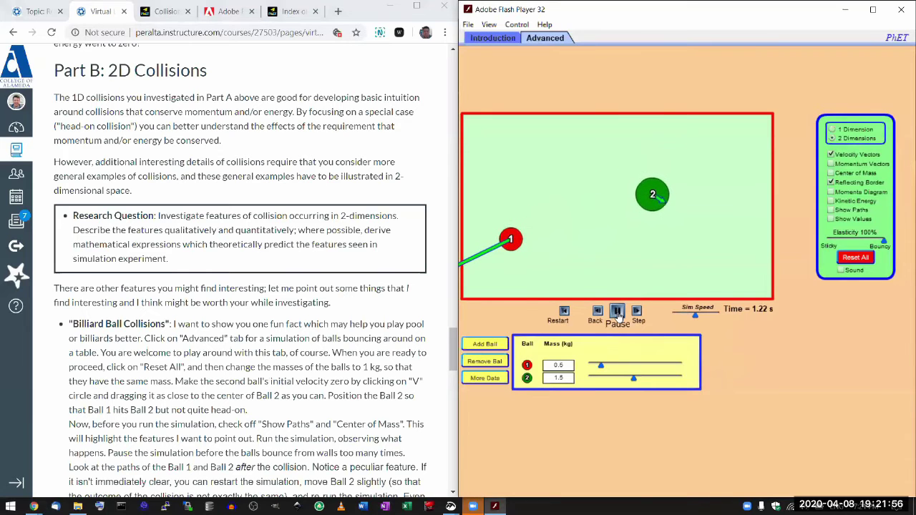
left_click(618, 313)
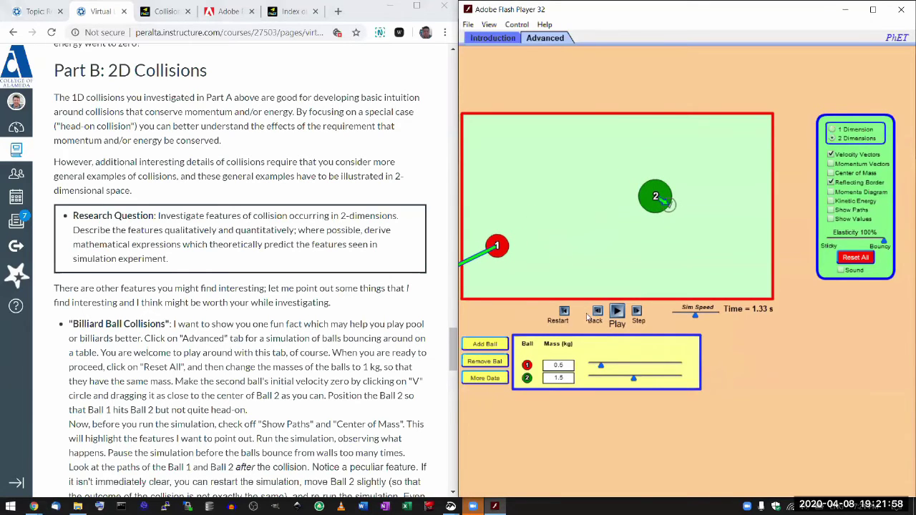
left_click(564, 315)
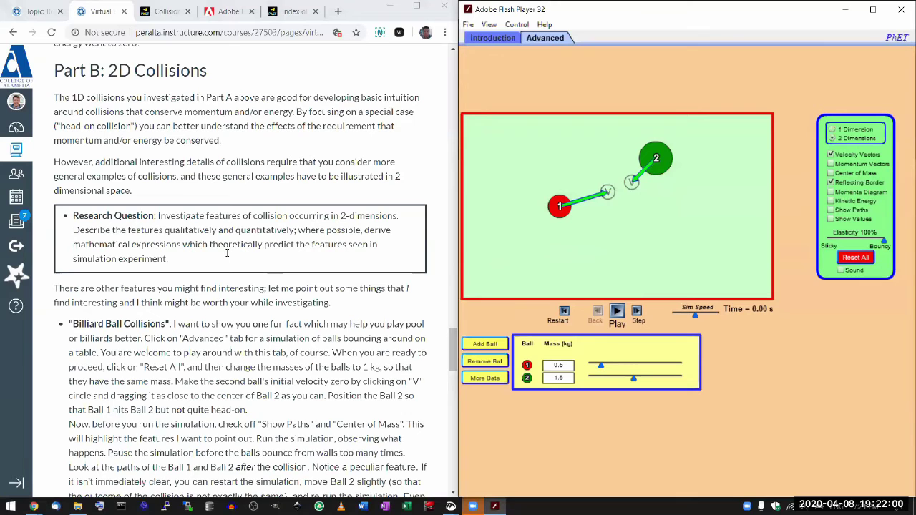
- Highlight the Billiard Ball Collisions heading and the instructions below it on the lab page
scroll(227, 253, "down", 3)
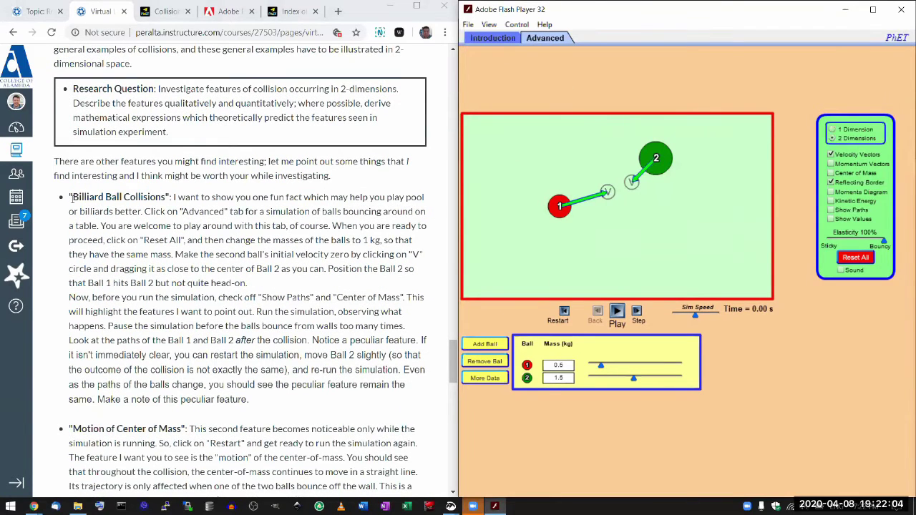
left_click_drag(70, 198, 172, 198)
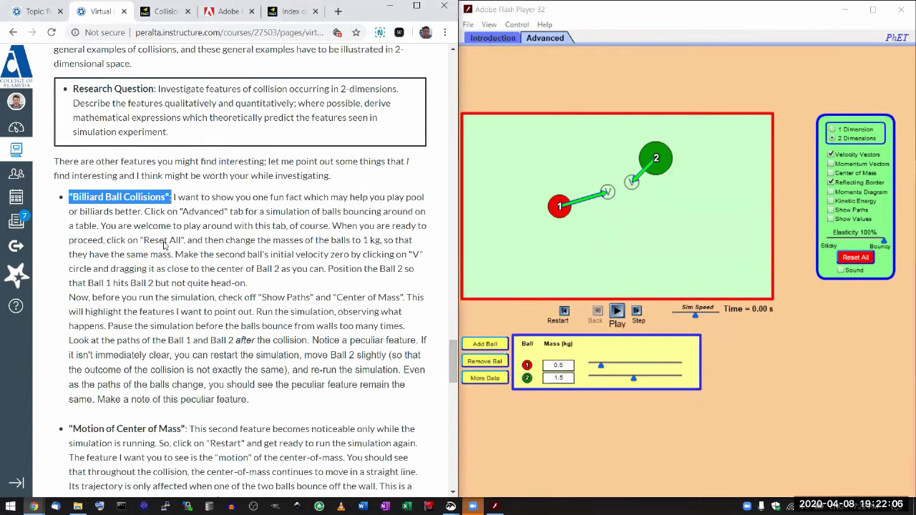
scroll(163, 244, "down", 2)
scroll(163, 245, "down", 1)
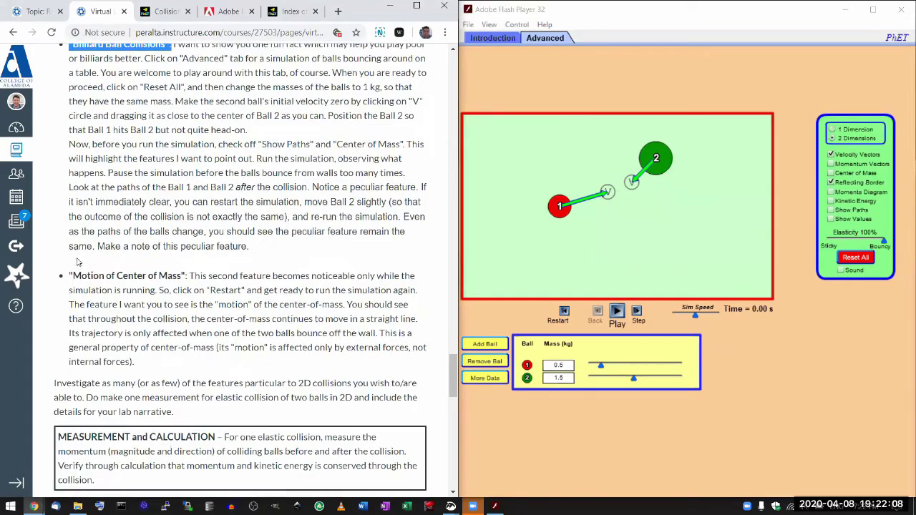
left_click_drag(71, 275, 188, 272)
scroll(186, 271, "up", 5)
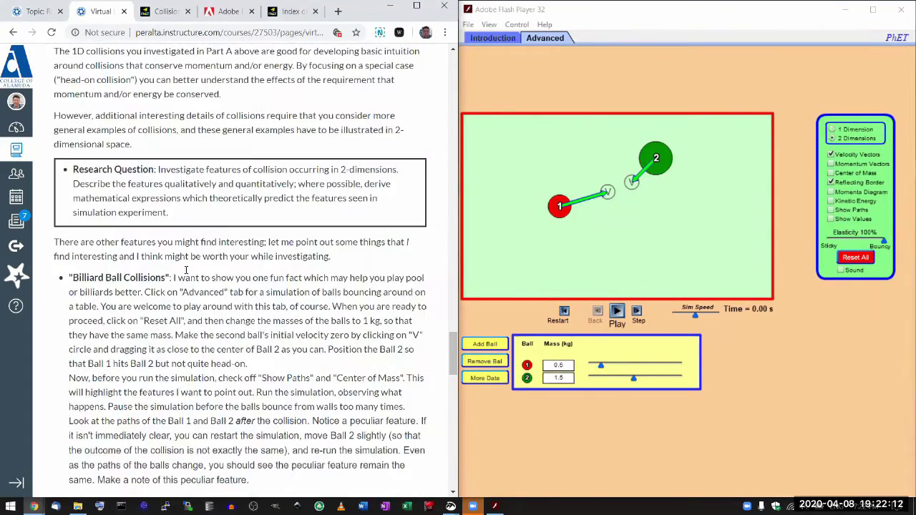
- Highlight the Billiard Ball Collisions heading on the lab page
scroll(186, 270, "down", 4)
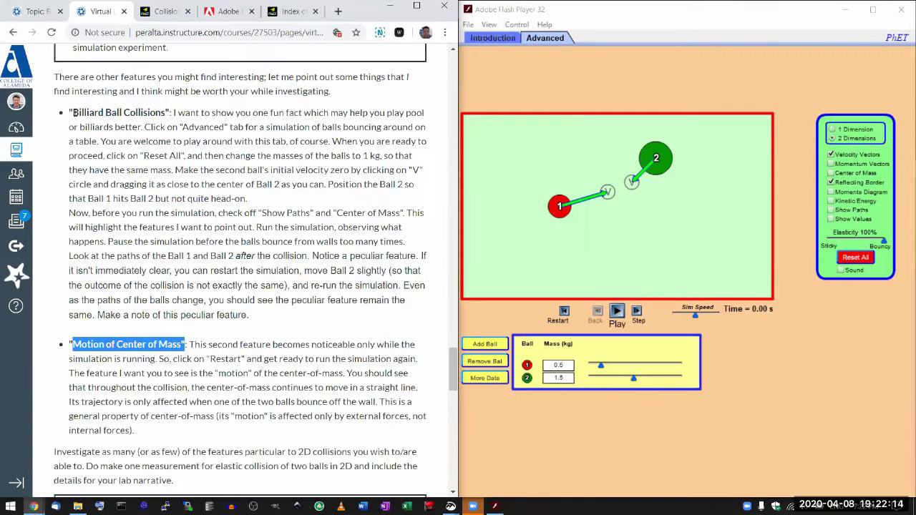
left_click_drag(68, 115, 169, 115)
left_click(171, 115)
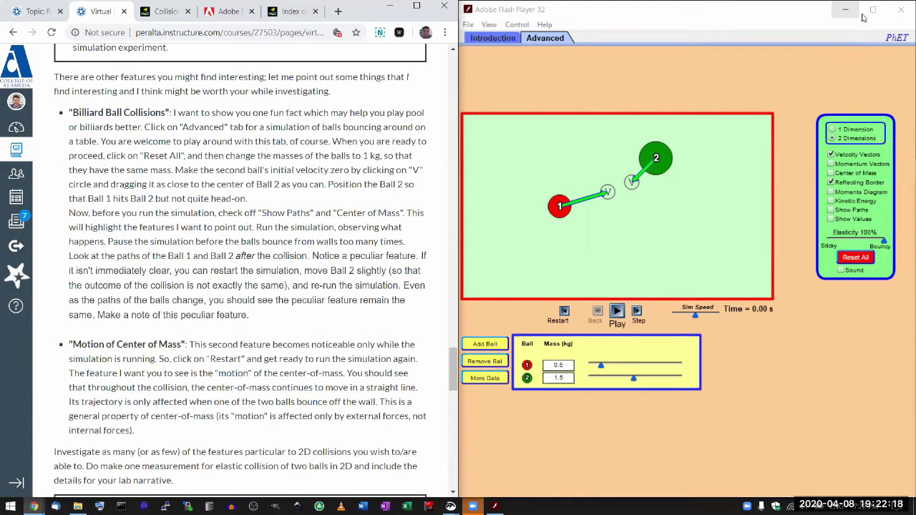
- Maximize the simulation and set ball 2 to 0.5 kg at rest, level with ball 1
key("super+Up")
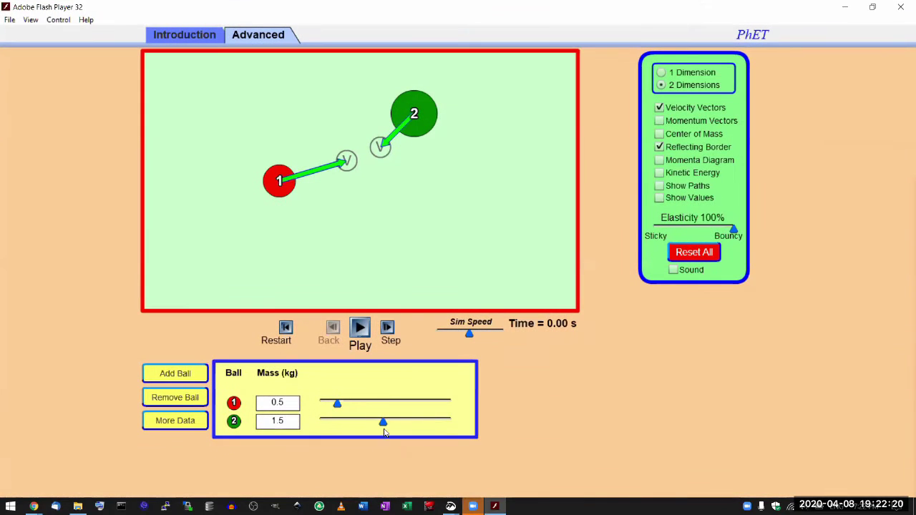
left_click_drag(383, 423, 337, 423)
left_click_drag(379, 147, 415, 116)
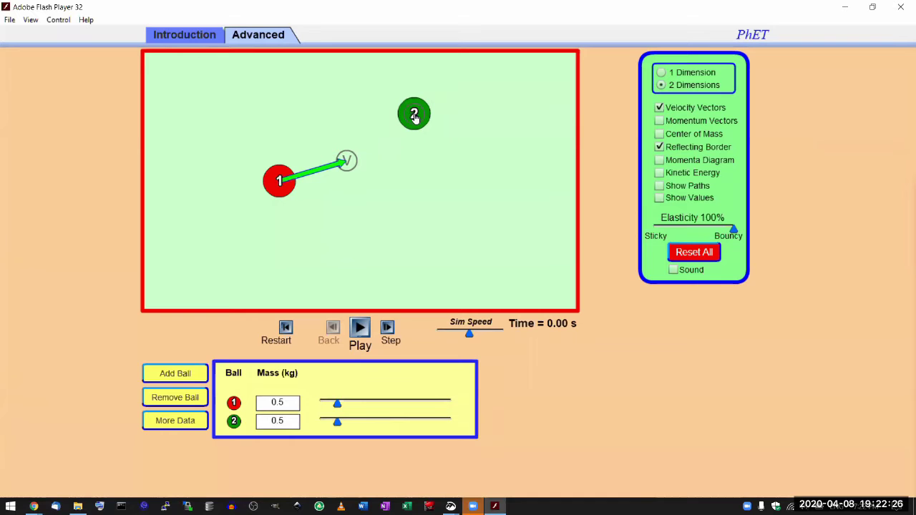
left_click_drag(428, 119, 434, 183)
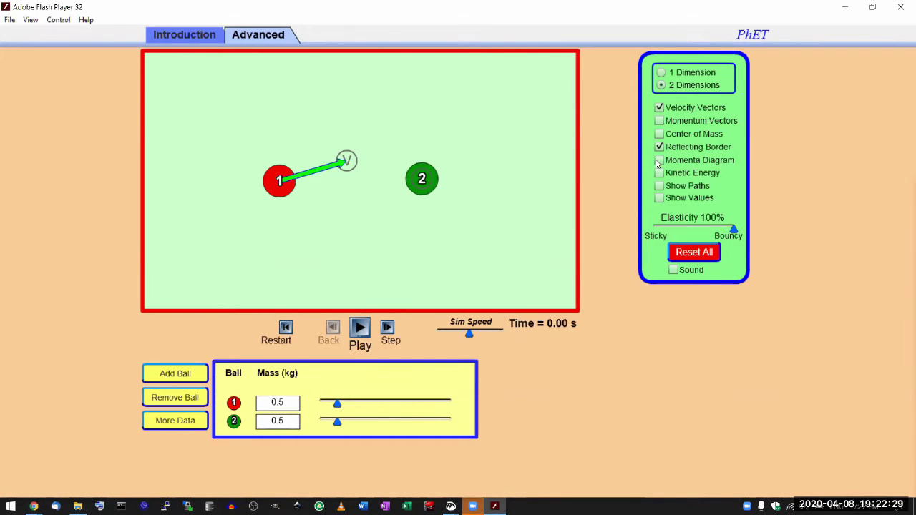
- Show speed and momentum values and aim ball 1 at ball 2 at 1.78 m/s, slightly upward
left_click(659, 198)
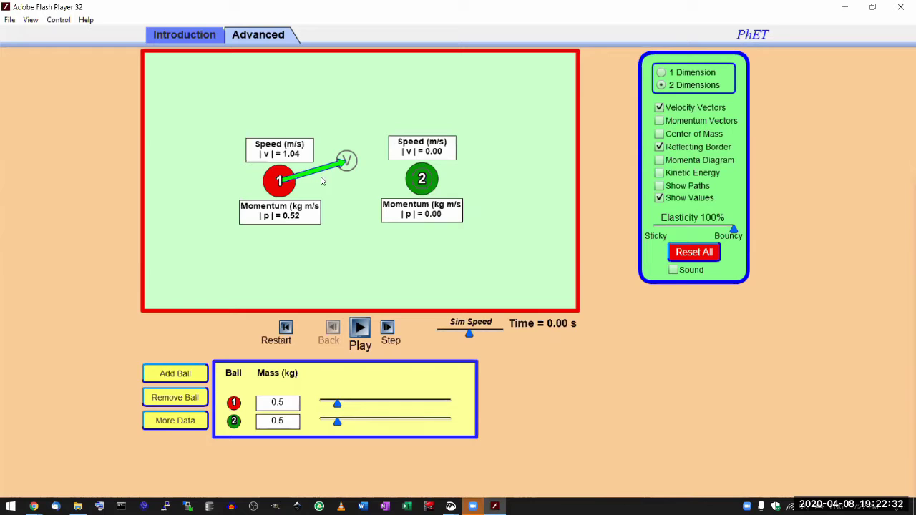
left_click_drag(346, 161, 394, 184)
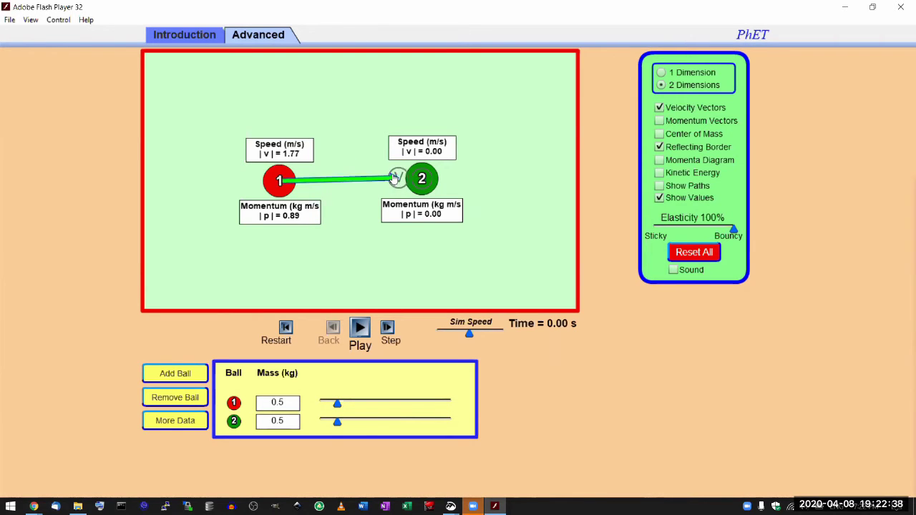
left_click_drag(393, 176, 390, 173)
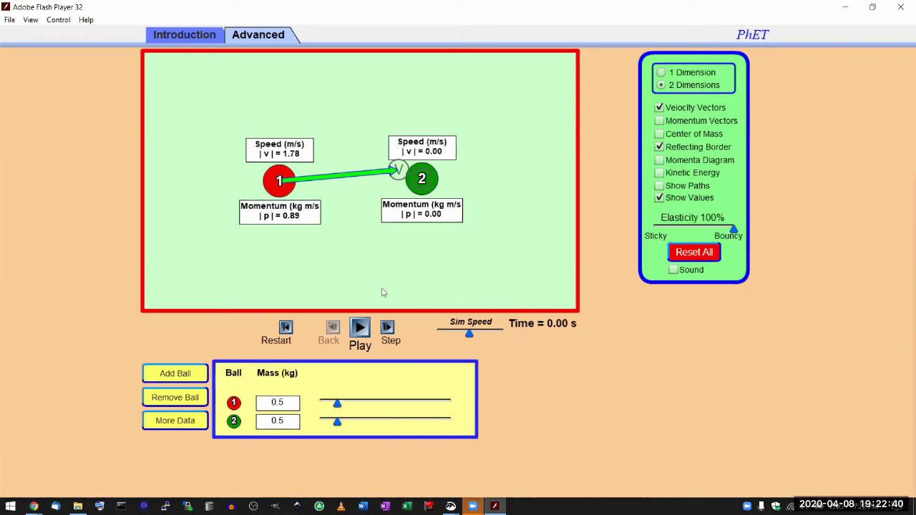
- Hide the speed and momentum values, run the near head-on collision, then pause and reset the balls
left_click(659, 200)
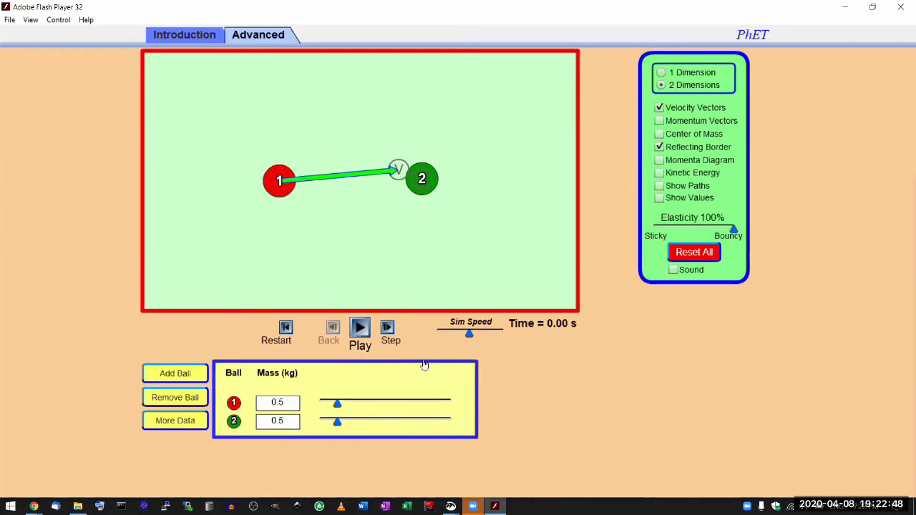
left_click(360, 328)
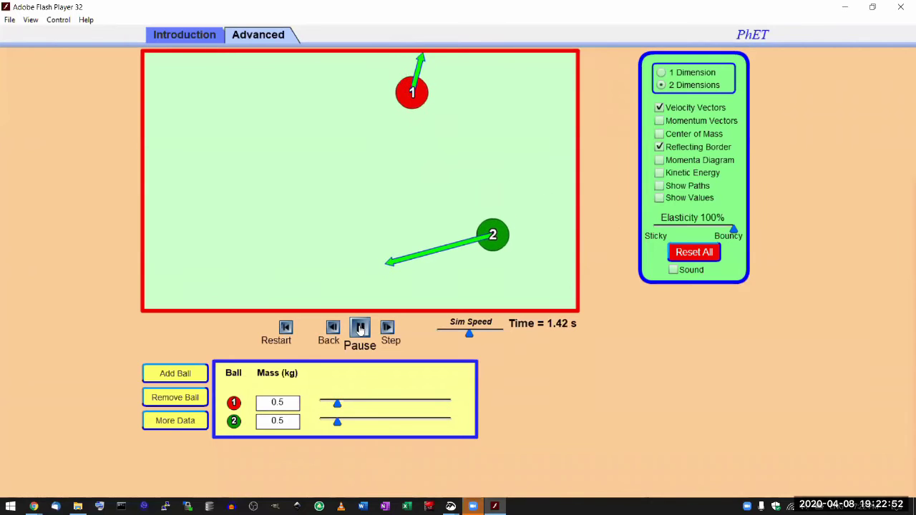
left_click(360, 327)
left_click(285, 329)
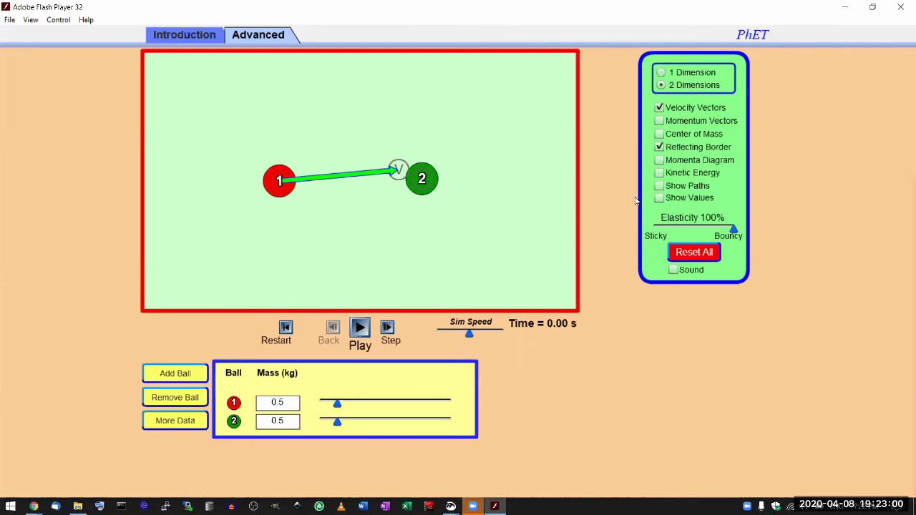
- Remove the reflecting walls, run the collision without walls, then pause and reset the balls
left_click(660, 147)
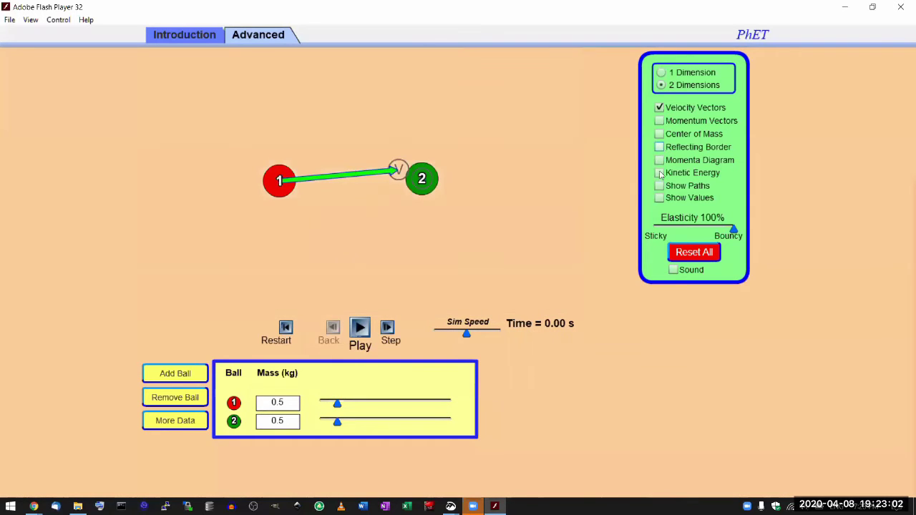
left_click(359, 328)
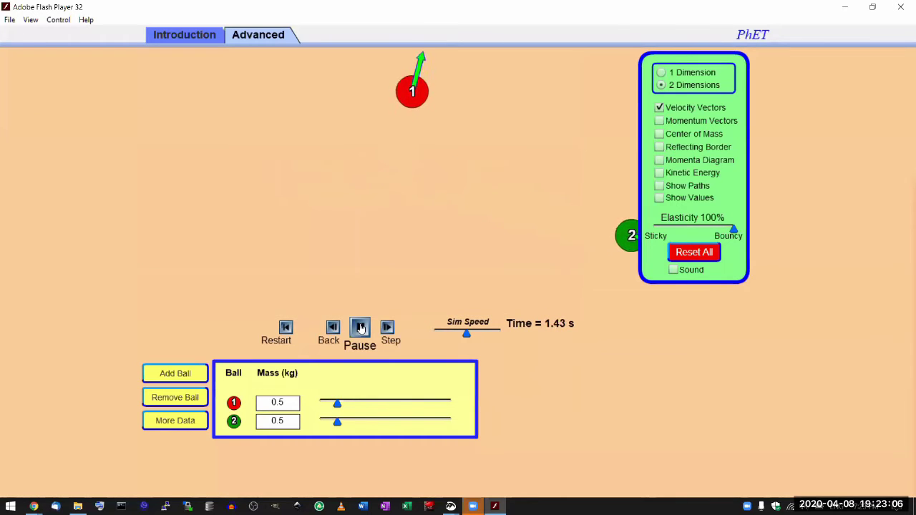
left_click(360, 327)
left_click(285, 328)
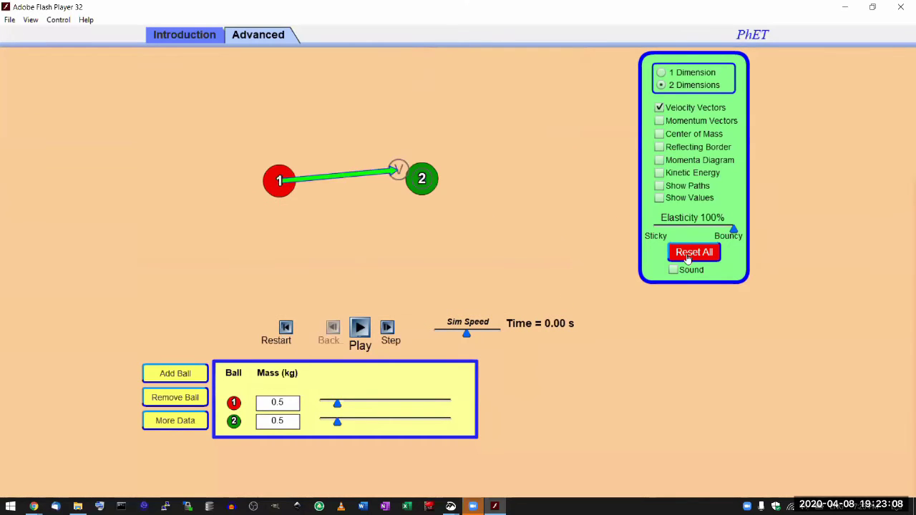
- Turn on path tracing, run the collision to trace both paths, then stop and reset
left_click(659, 185)
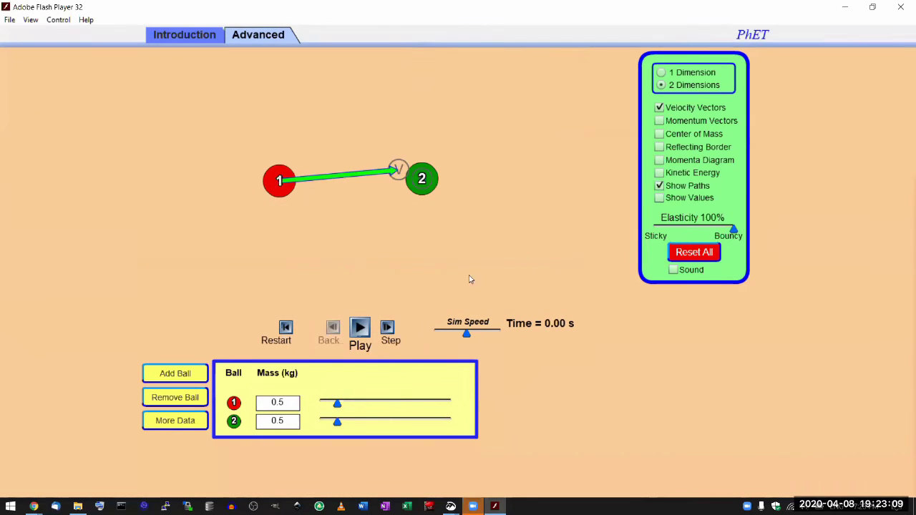
left_click(360, 327)
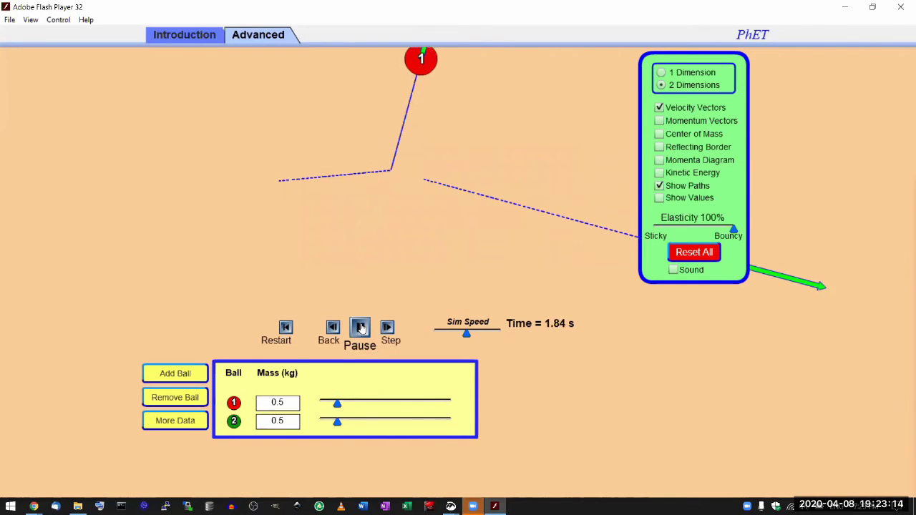
left_click(362, 327)
left_click(286, 333)
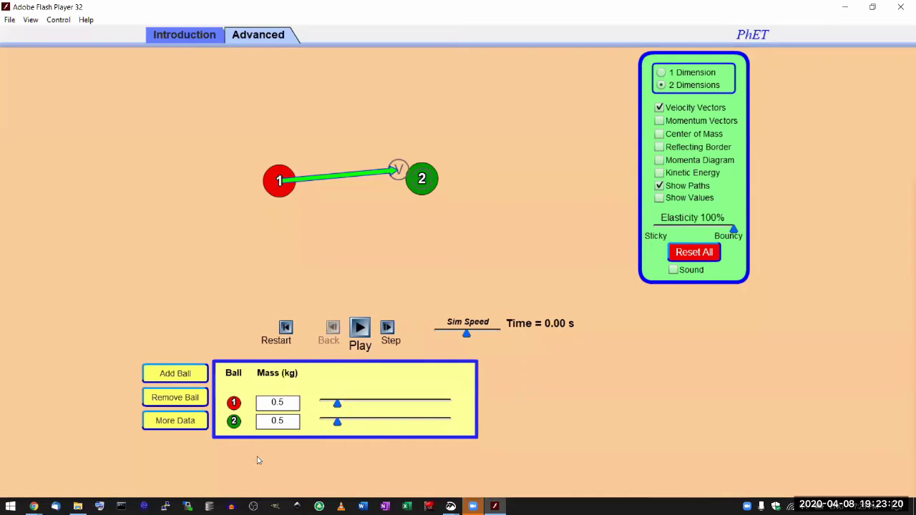
mouse_move(33, 505)
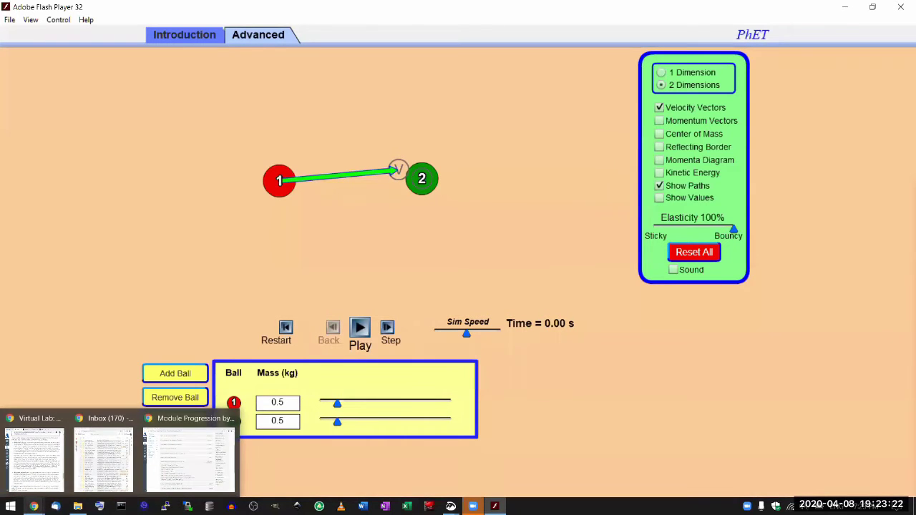
- Highlight the lab page's sentence about the feature remaining the same, then re-aim ball 1 toward ball 2's lower side
left_click(34, 458)
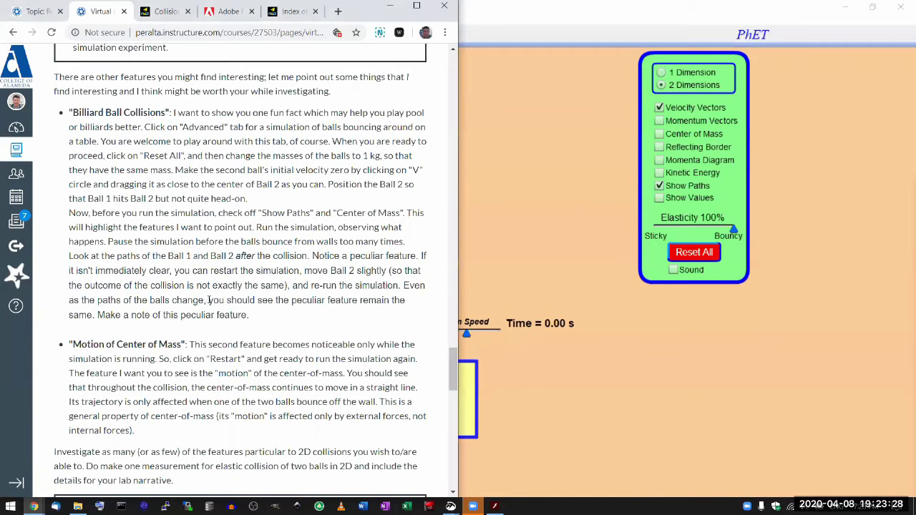
left_click_drag(209, 300, 93, 316)
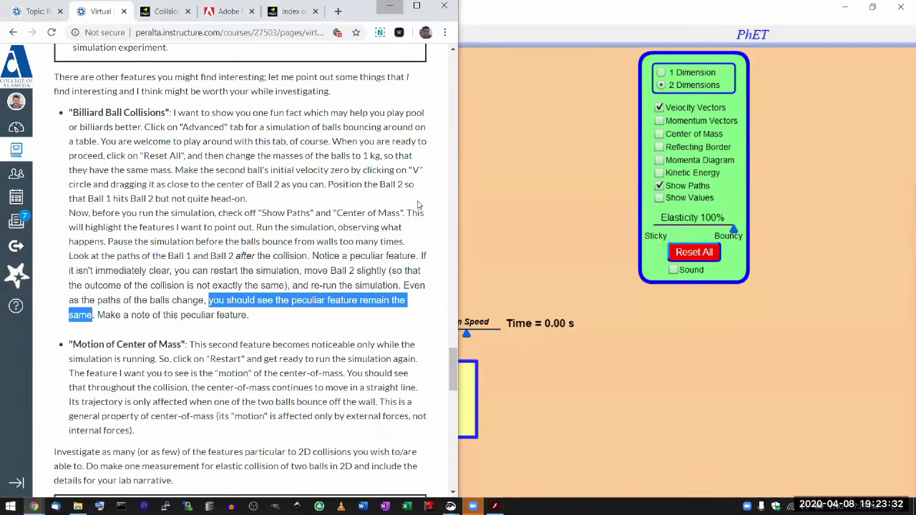
key("alt+Tab")
left_click_drag(397, 186, 403, 199)
- Run the re-aimed off-centre collision, pause after impact, and reset the balls with paths cleared
left_click(361, 329)
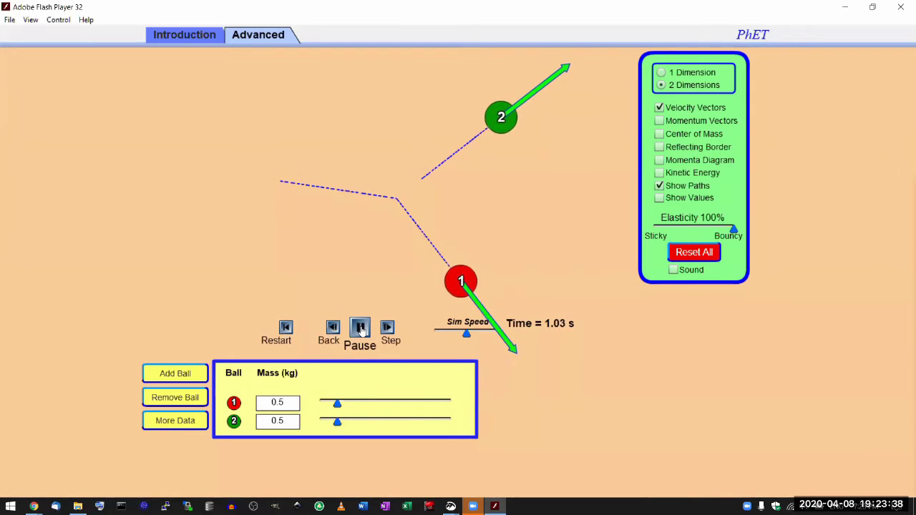
left_click(361, 329)
left_click(286, 329)
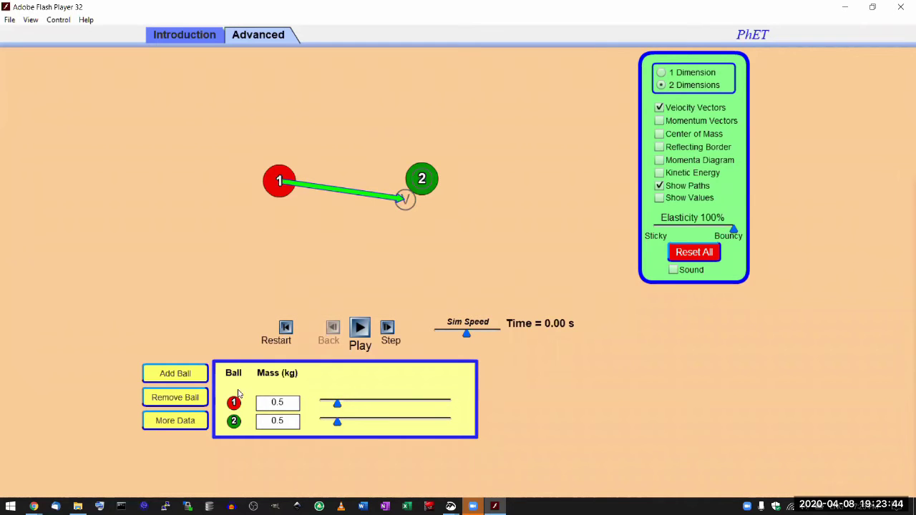
- Scroll the lab instructions page down to the measurement instructions, then go back to the simulation
mouse_move(33, 506)
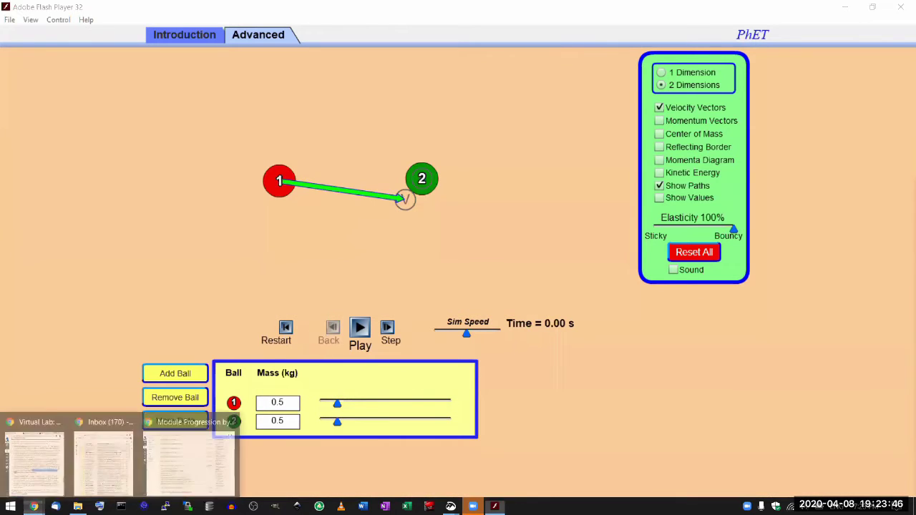
left_click(35, 471)
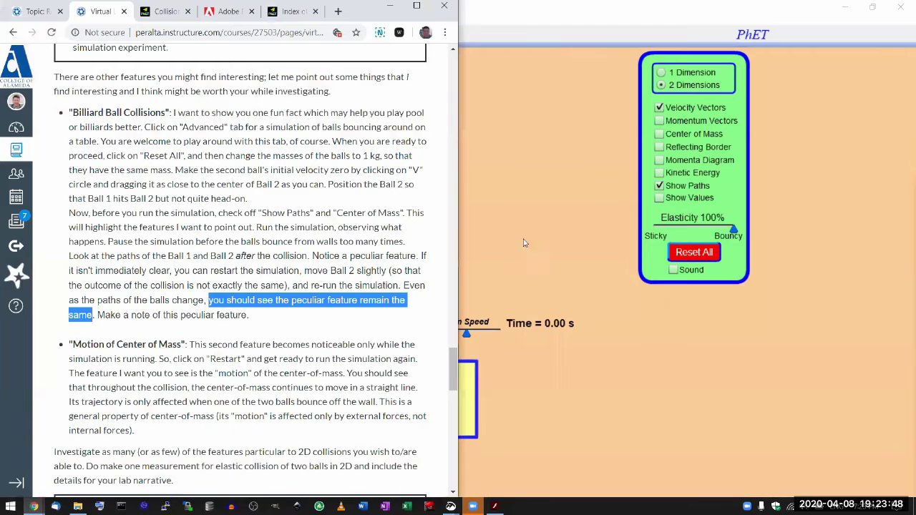
key("Down")
key("Down")
left_click(536, 16)
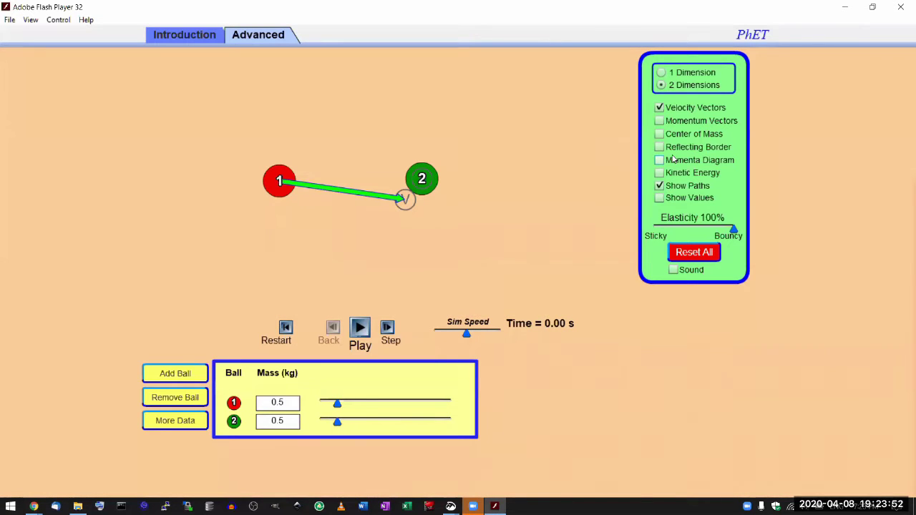
- Show the centre-of-mass marker, run the collision, then pause and reset the balls
left_click(659, 134)
left_click(356, 330)
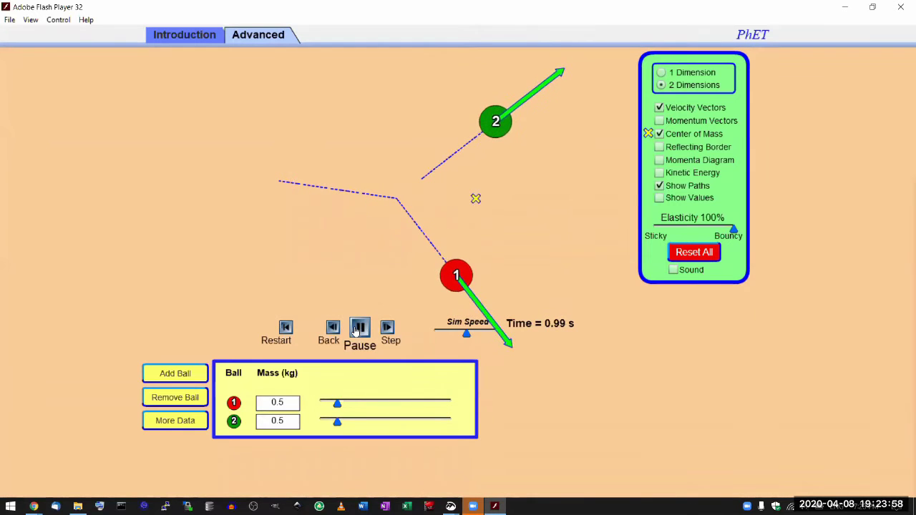
left_click(357, 329)
left_click(285, 330)
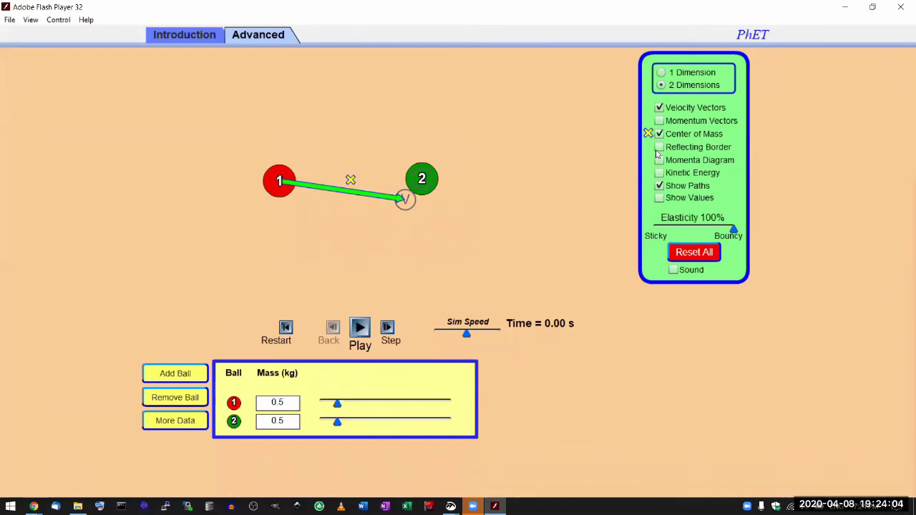
- Turn on the reflecting border and run the collision twice with wall bounces, resetting after each run
left_click(659, 160)
left_click(659, 158)
left_click(659, 149)
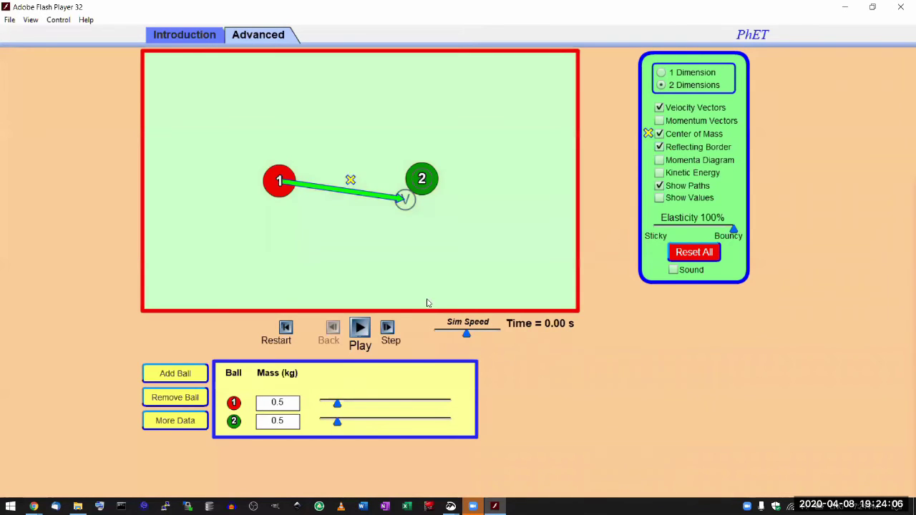
left_click(360, 329)
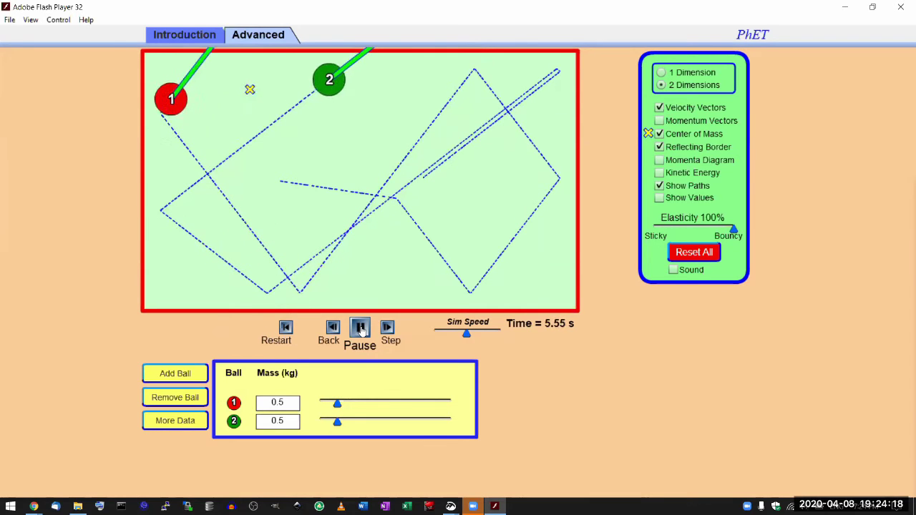
left_click(360, 329)
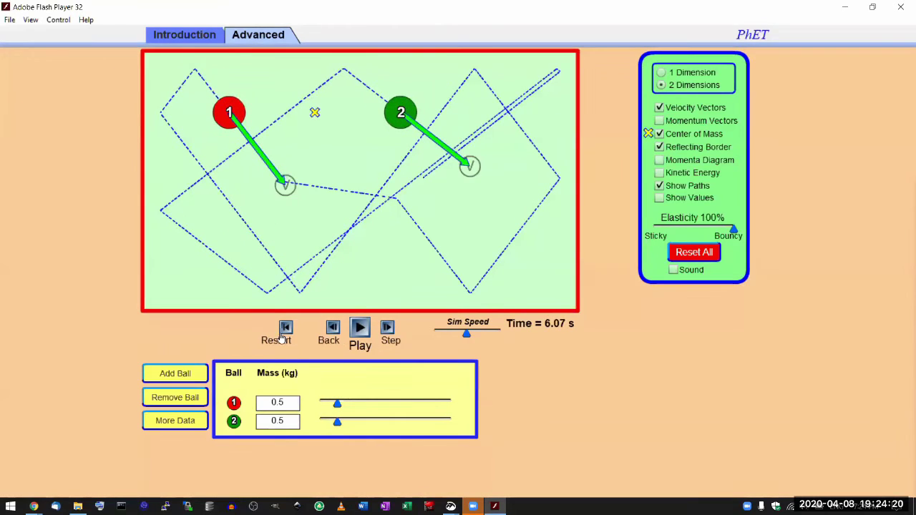
left_click(284, 333)
left_click(357, 331)
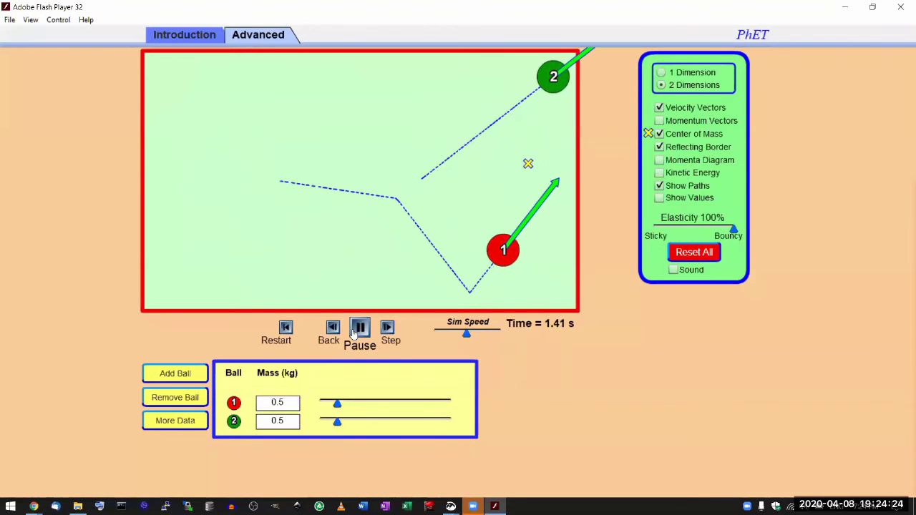
left_click(356, 331)
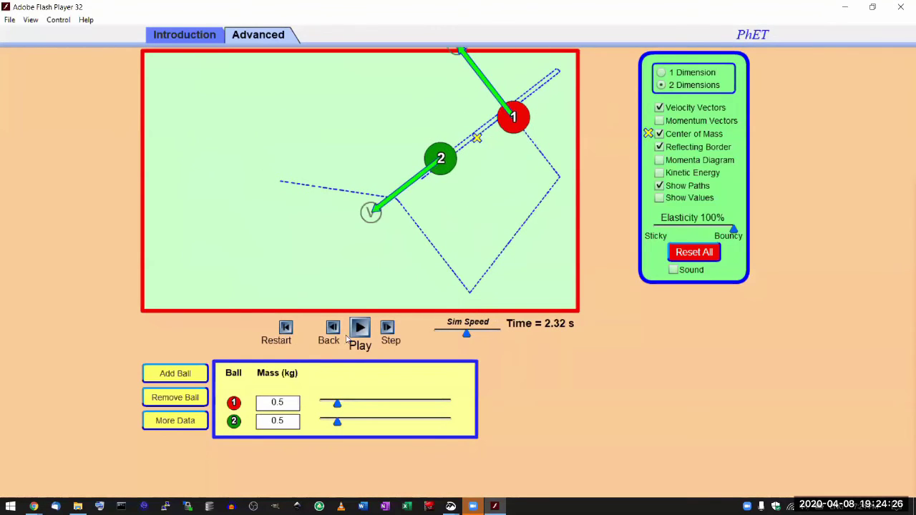
left_click(285, 329)
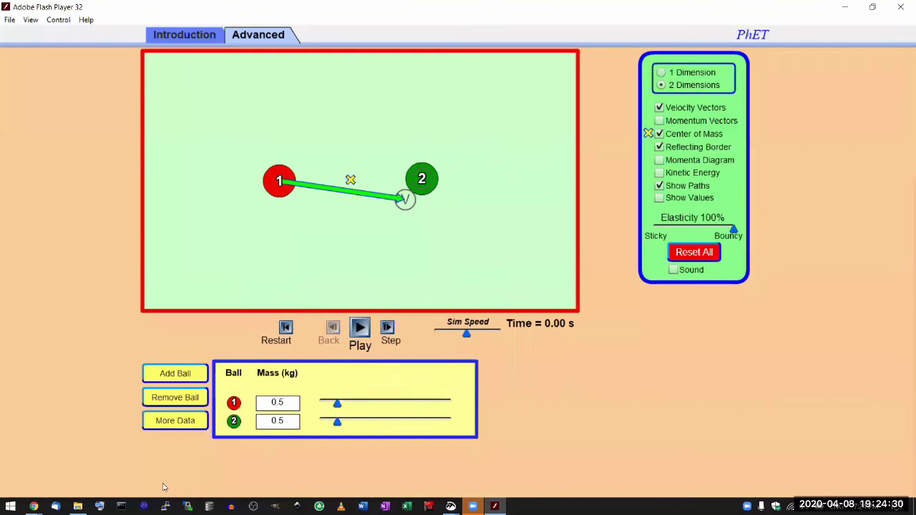
- Highlight the research question about 2D collisions and the Billiard Ball Collisions heading on the lab page
mouse_move(33, 506)
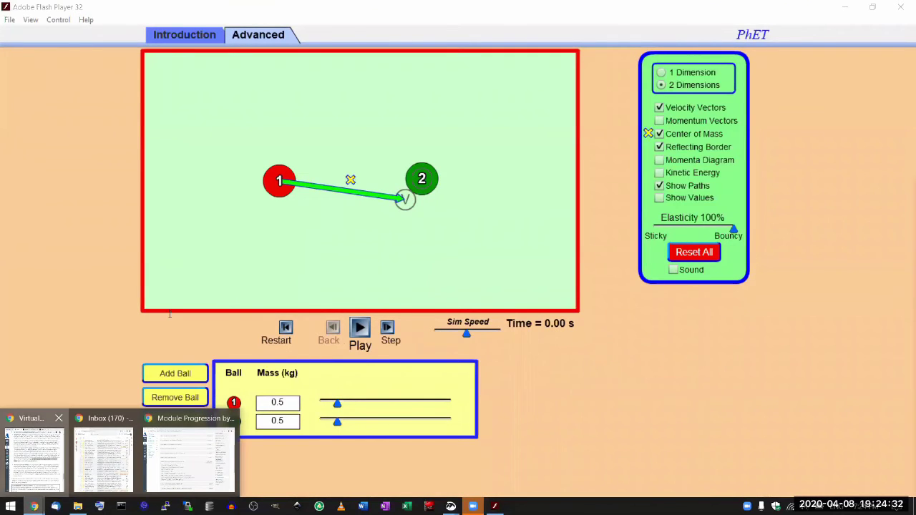
left_click(31, 452)
scroll(173, 253, "up", 2)
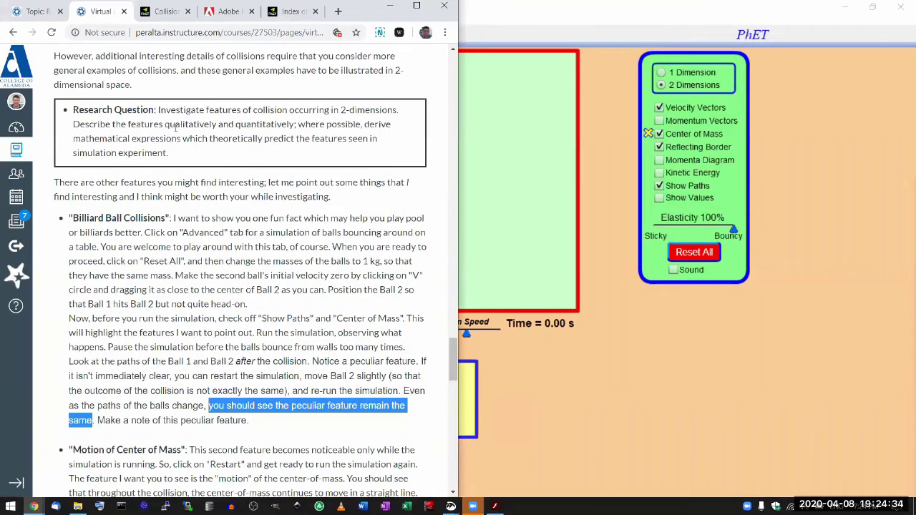
left_click_drag(159, 110, 402, 113)
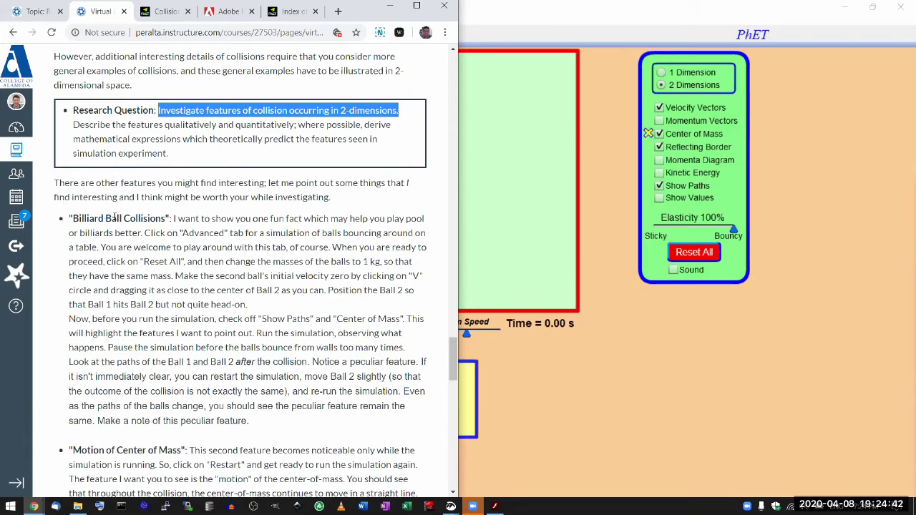
left_click_drag(70, 218, 169, 218)
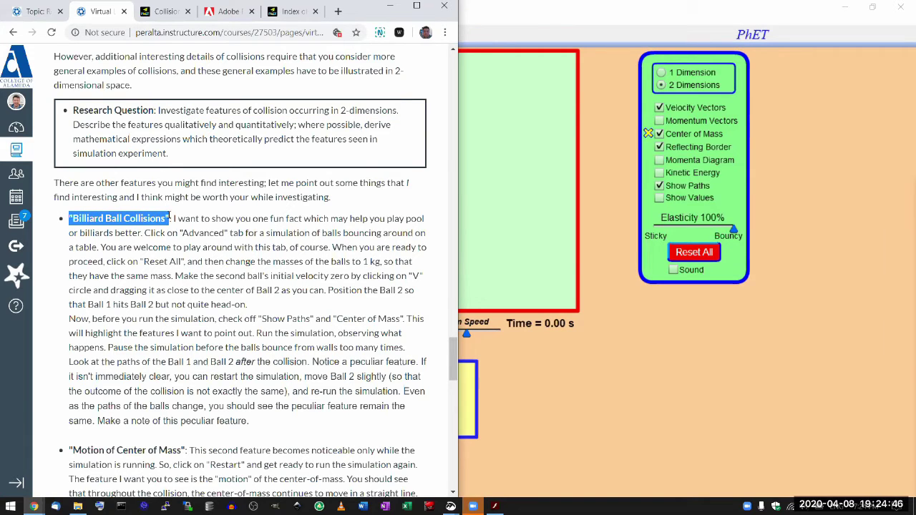
scroll(201, 364, "down", 1)
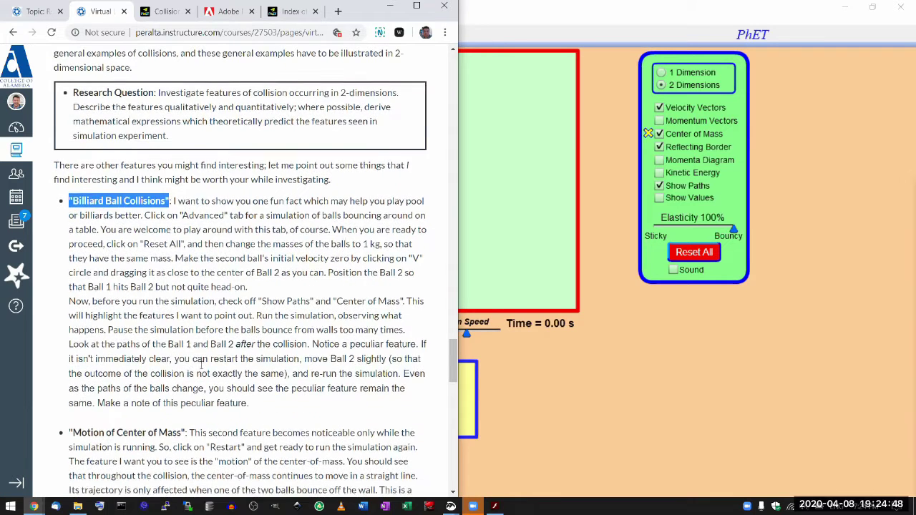
- Rerun the bouncing collision, turn off the centre-of-mass marker and reflecting border, and reset to 0.00 s
left_click(390, 6)
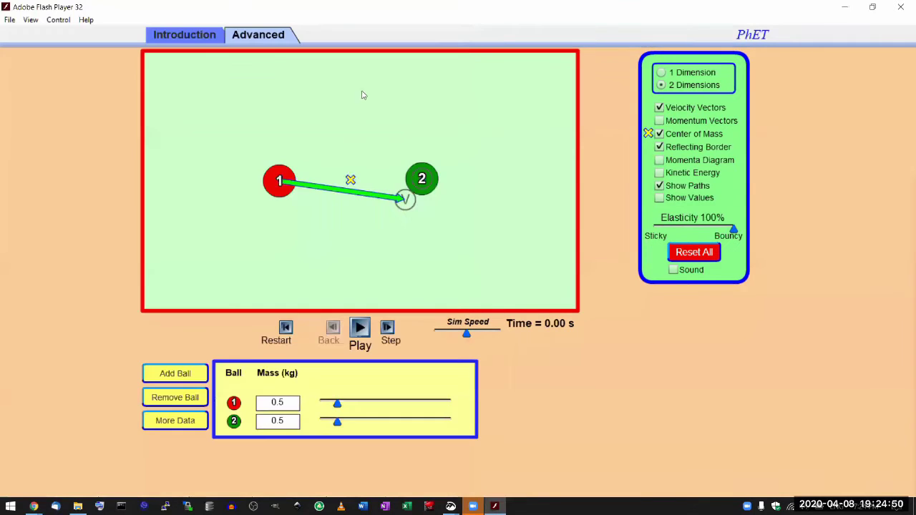
left_click(359, 328)
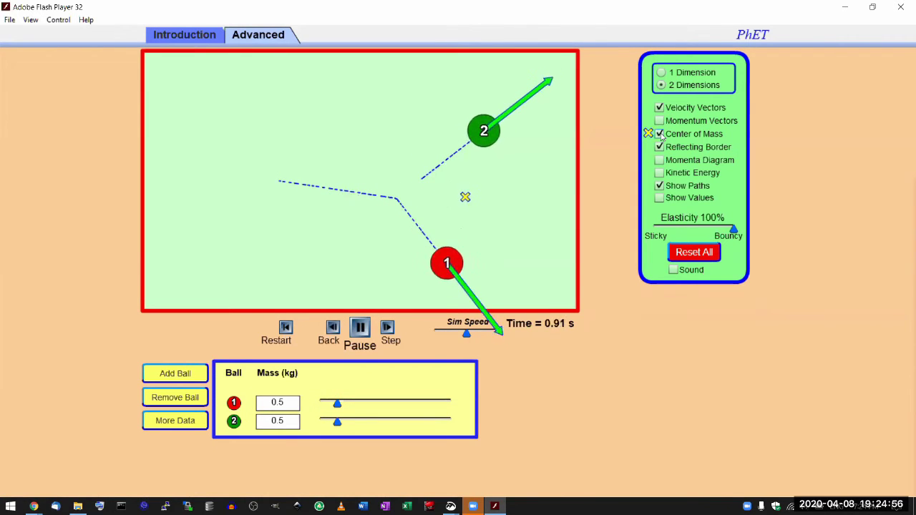
left_click(657, 134)
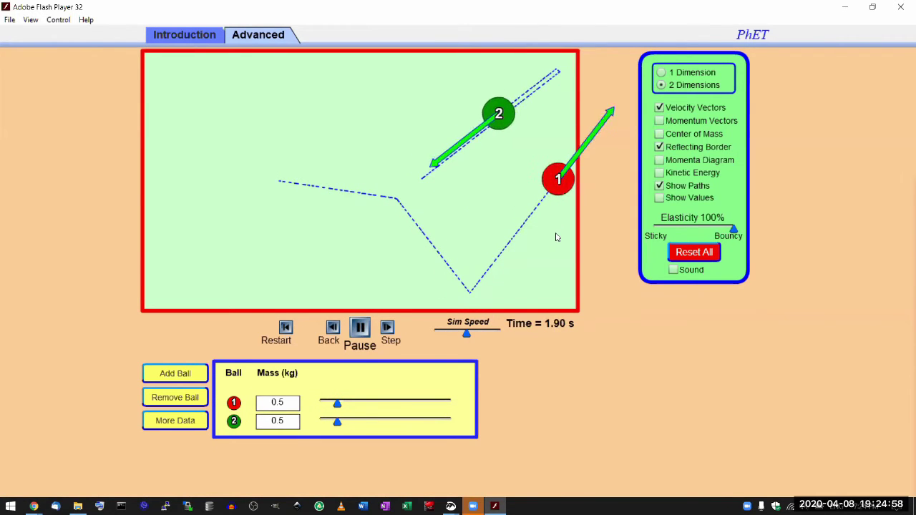
left_click(366, 329)
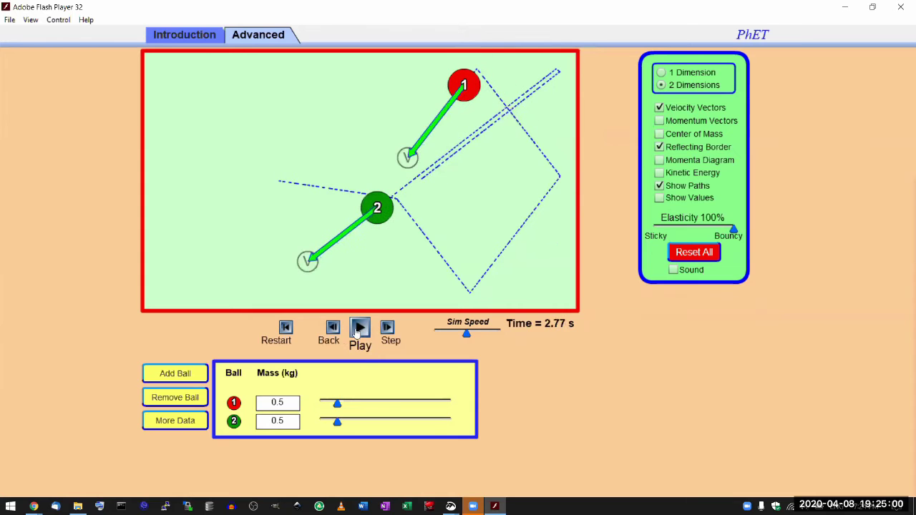
left_click(285, 328)
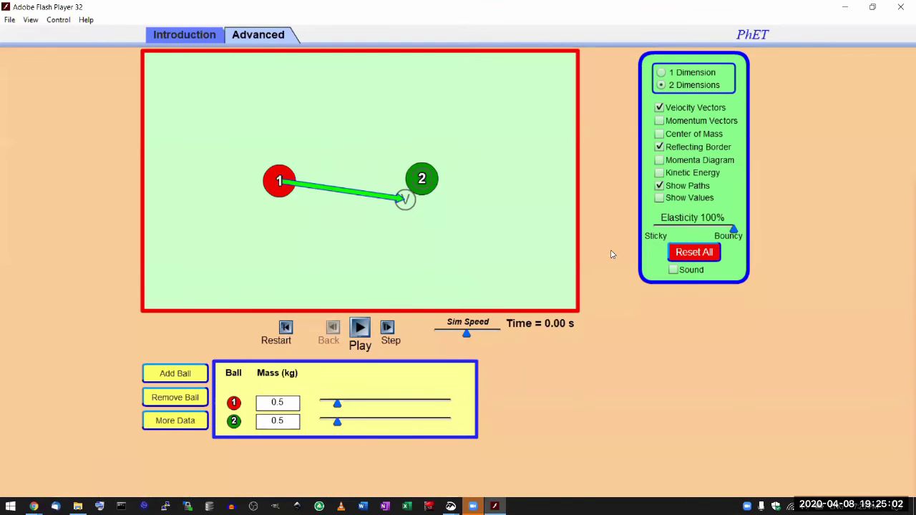
left_click(660, 147)
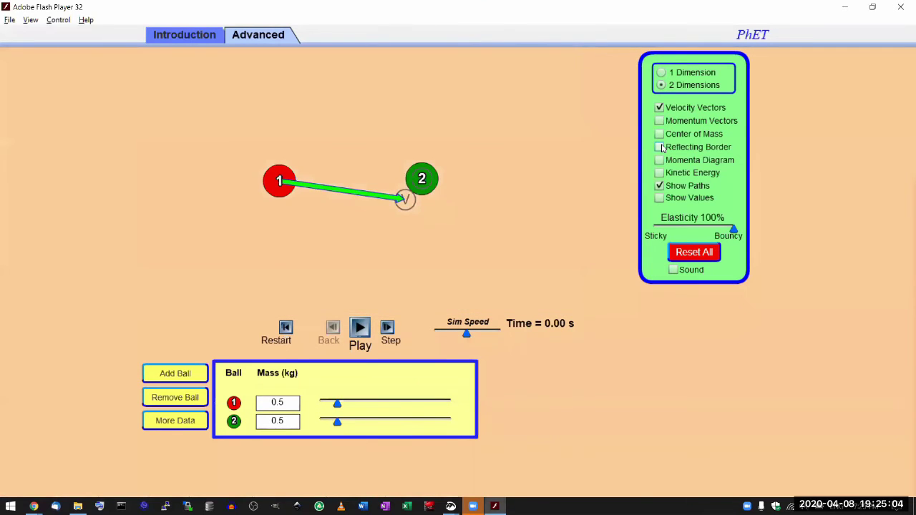
- Scroll to the MEASUREMENT and CALCULATION box and highlight its sentences on one elastic collision and verifying conservation
key("alt+Tab")
scroll(309, 294, "down", 3)
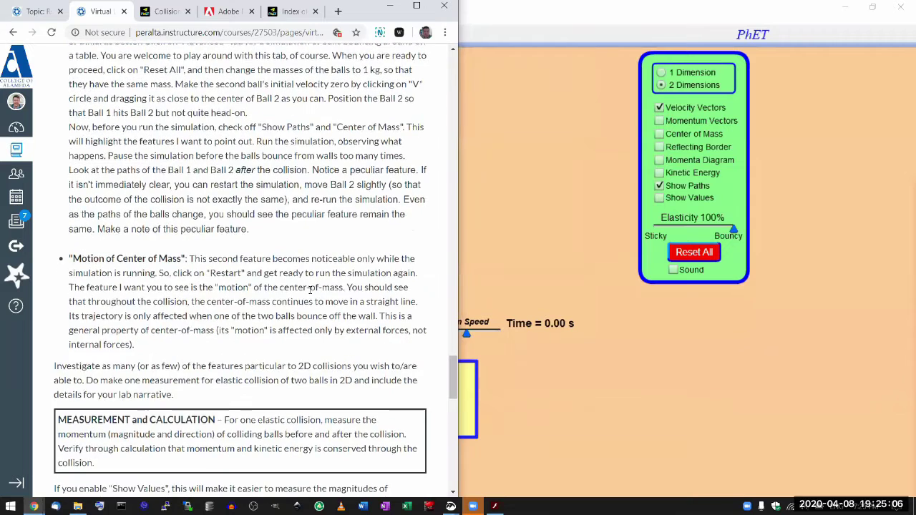
scroll(61, 280, "down", 1)
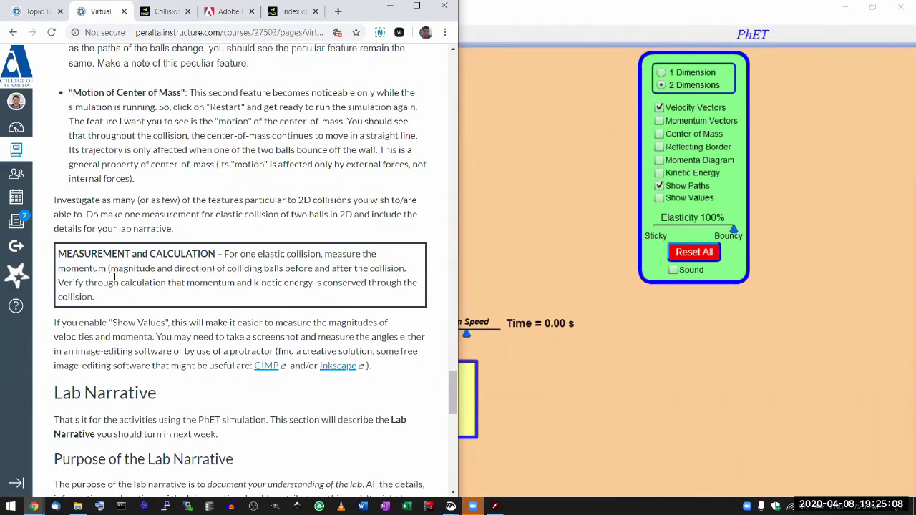
triple_click(130, 296)
left_click(234, 257)
left_click_drag(226, 255, 316, 252)
left_click(109, 280)
left_click_drag(58, 284, 212, 295)
left_click(212, 293)
- Aim ball 1's velocity at ball 2's upper edge and show both balls' speed and momentum readouts
left_click(472, 17)
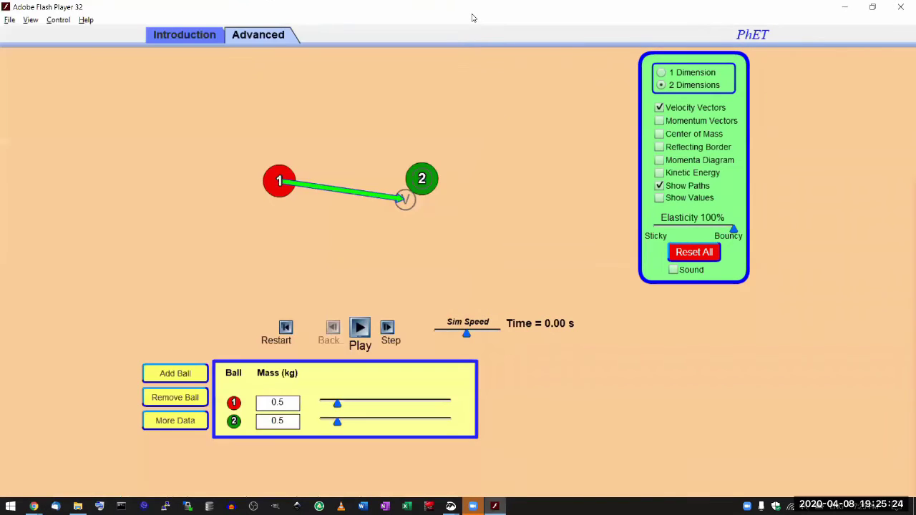
left_click_drag(402, 204, 400, 171)
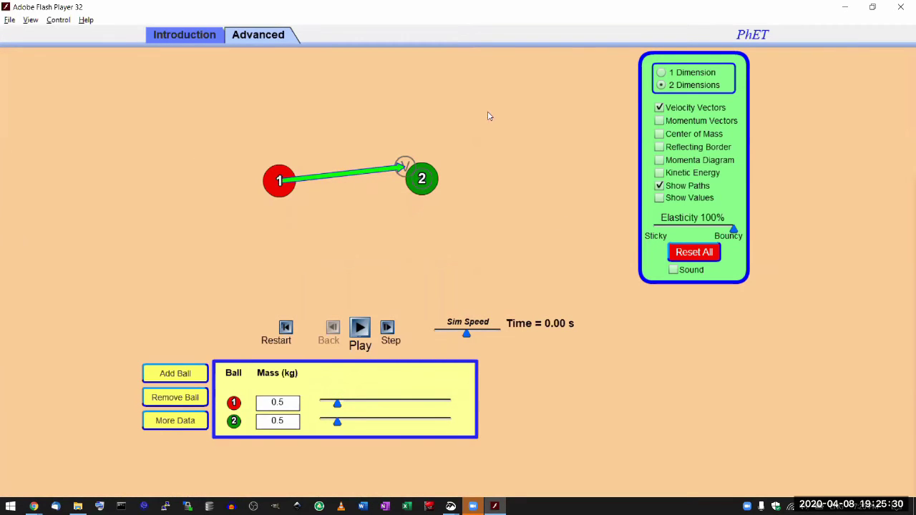
left_click(660, 198)
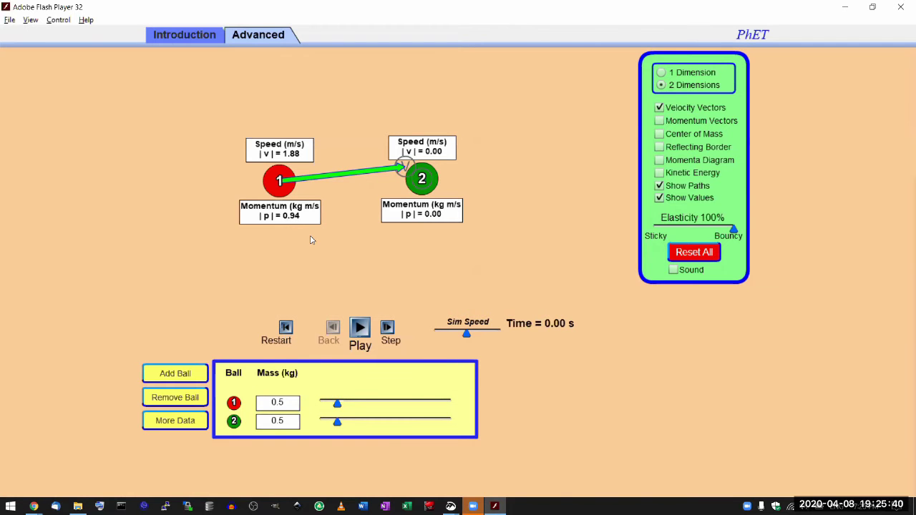
- Open Calculator, shrink it beside the simulation, and compute ball 1's momentum 0.5 × 1.88
key("super")
type("cal")
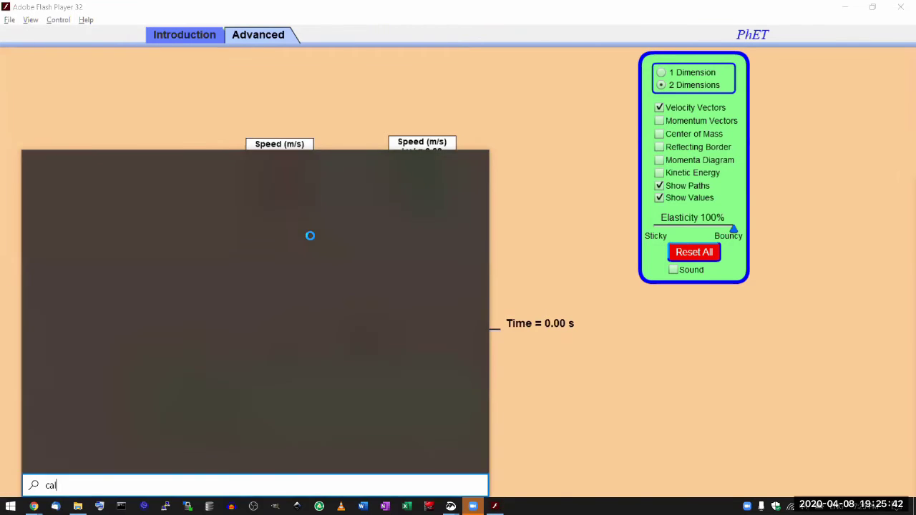
key("Return")
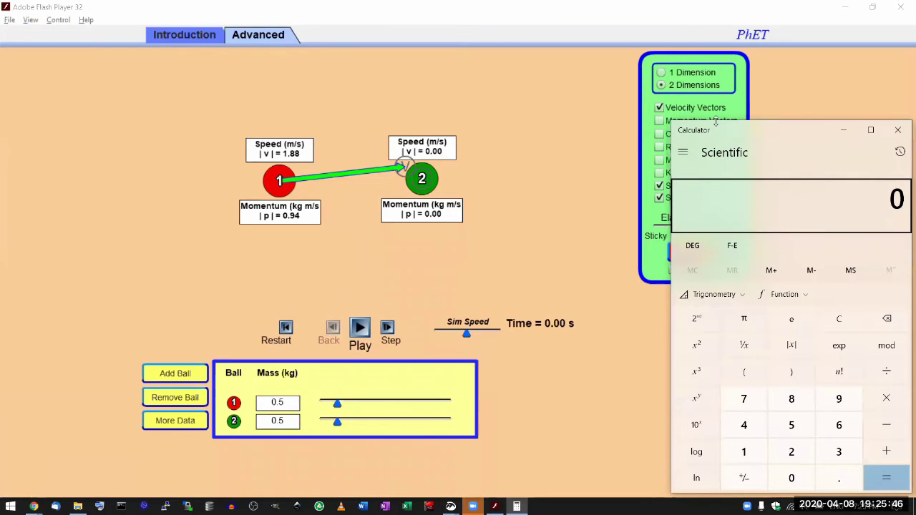
left_click_drag(716, 122, 715, 196)
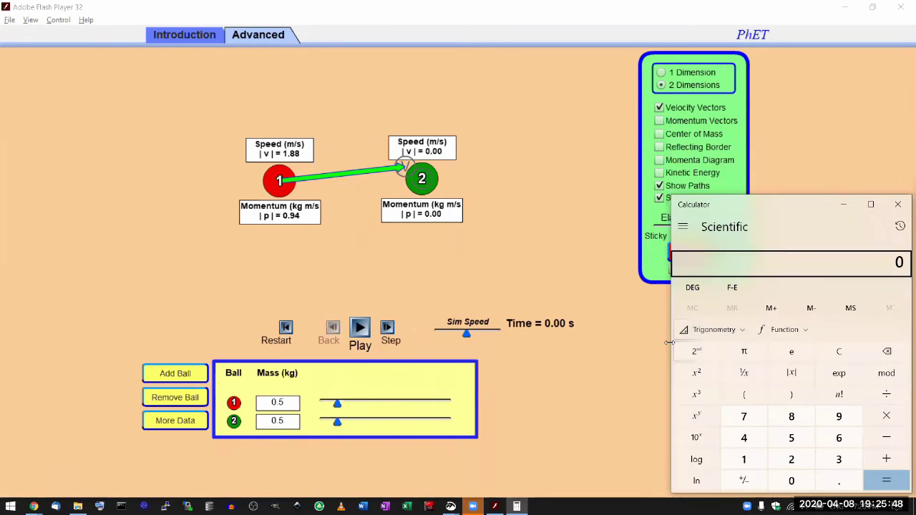
left_click_drag(669, 343, 719, 343)
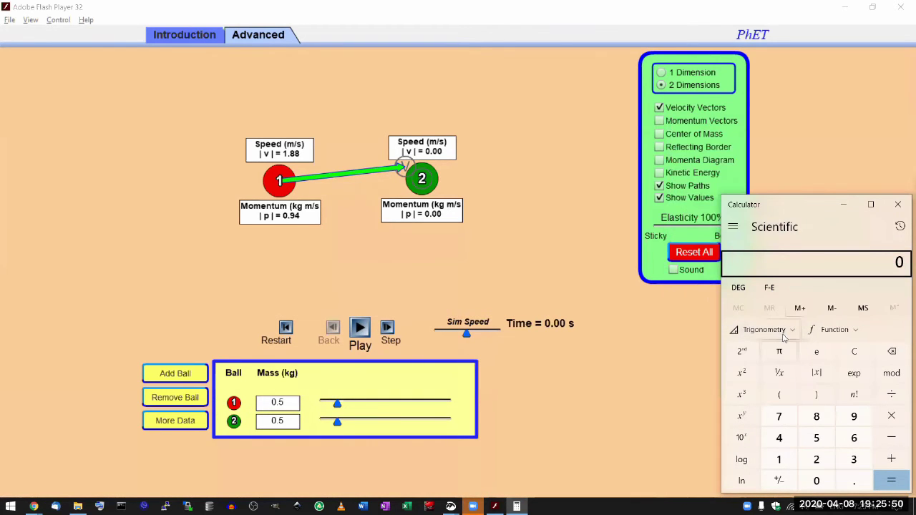
type("0.5*1.88")
key("Return")
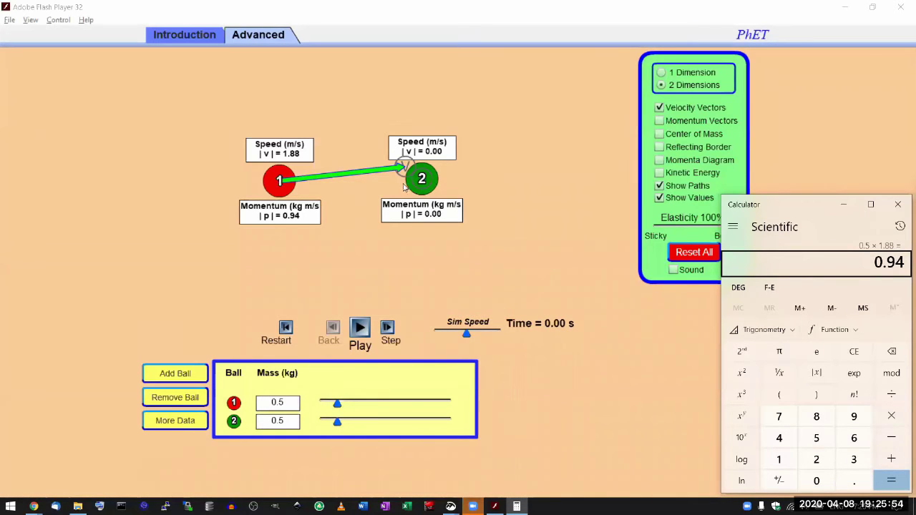
- Set ball 1 to 1.92 m/s and 0.4 kg, compute 0.4 × 1.92, and make ball 2 0.4 kg
left_click_drag(404, 172, 403, 174)
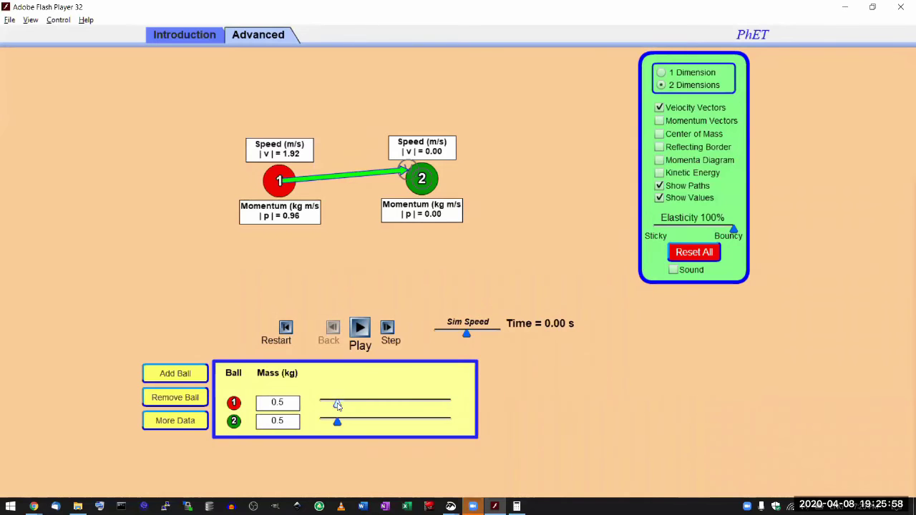
left_click_drag(337, 405, 332, 404)
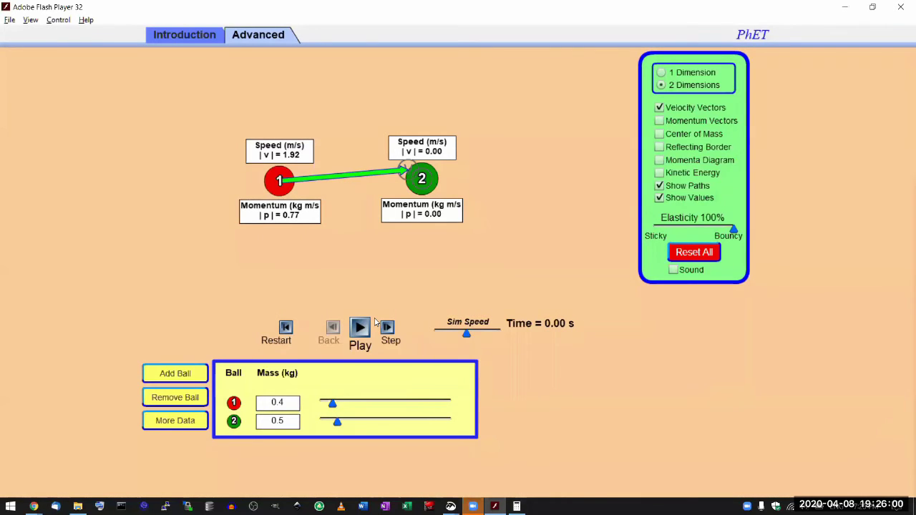
key("alt+Tab")
type("0.4*1.92")
key("Return")
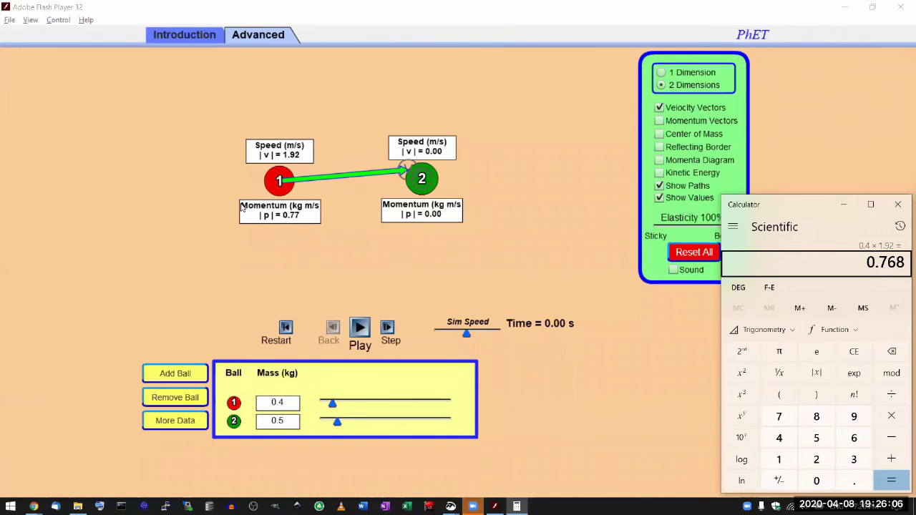
left_click_drag(339, 422, 332, 422)
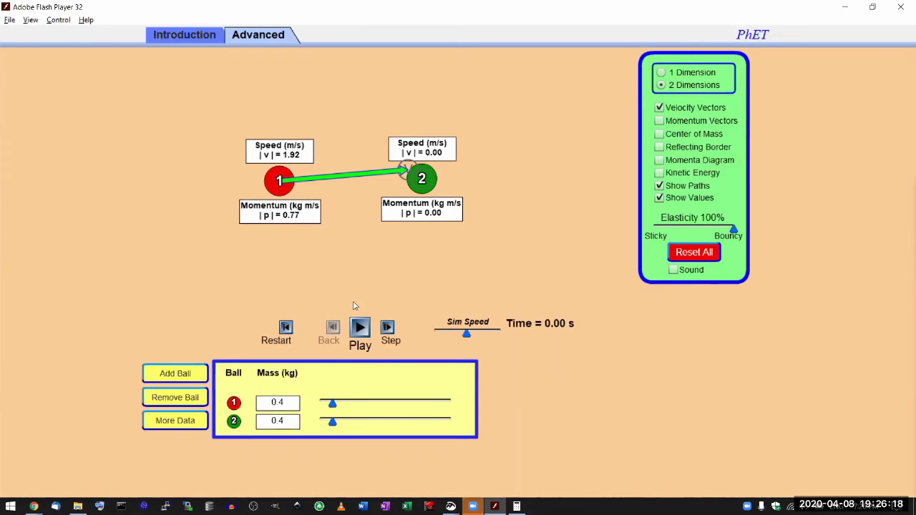
- Run the 0.4 kg collision once, pause it, reset to 0.00 s, and return to Calculator
left_click(357, 326)
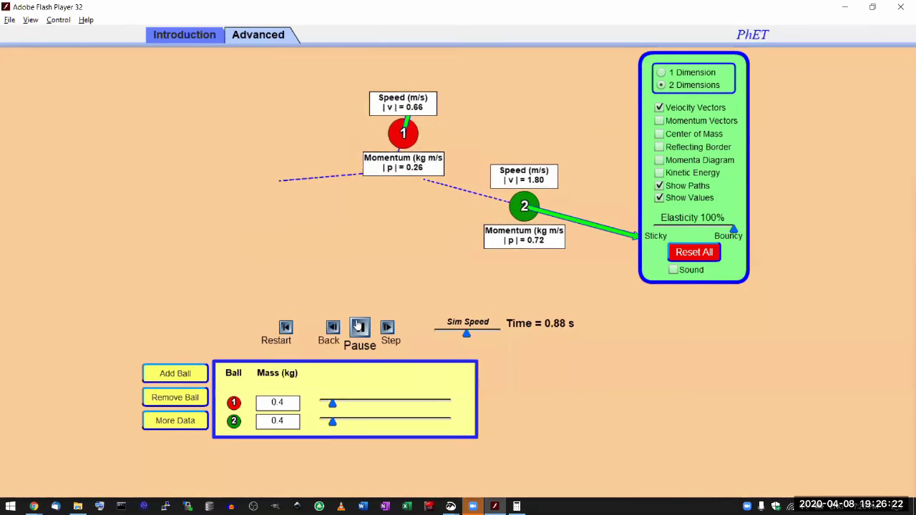
left_click(357, 326)
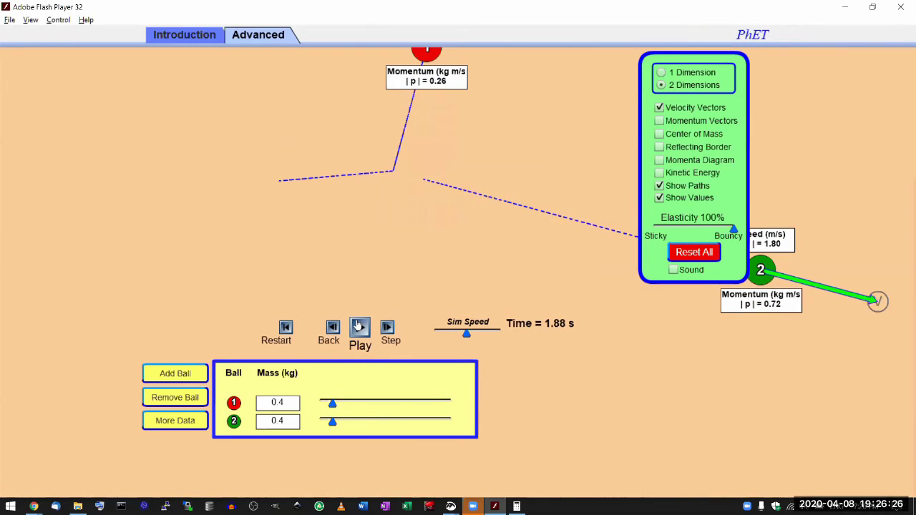
left_click(285, 327)
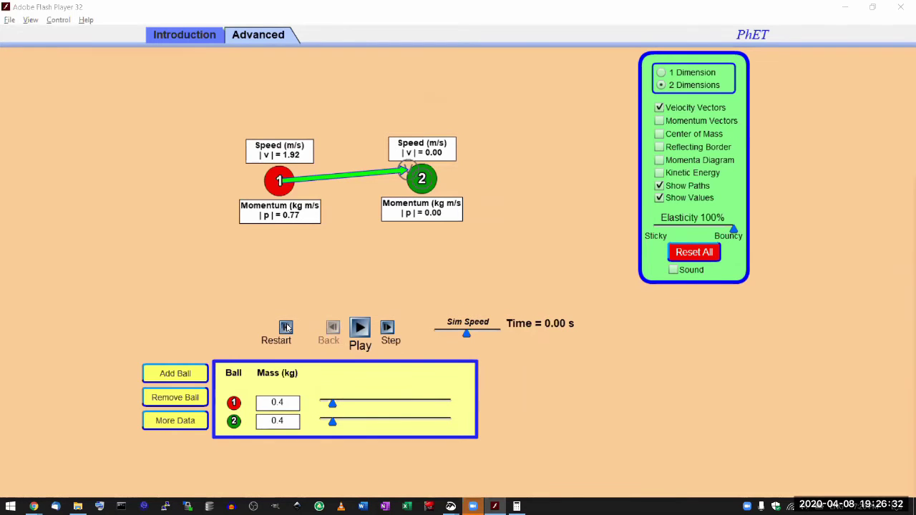
key("alt+Tab")
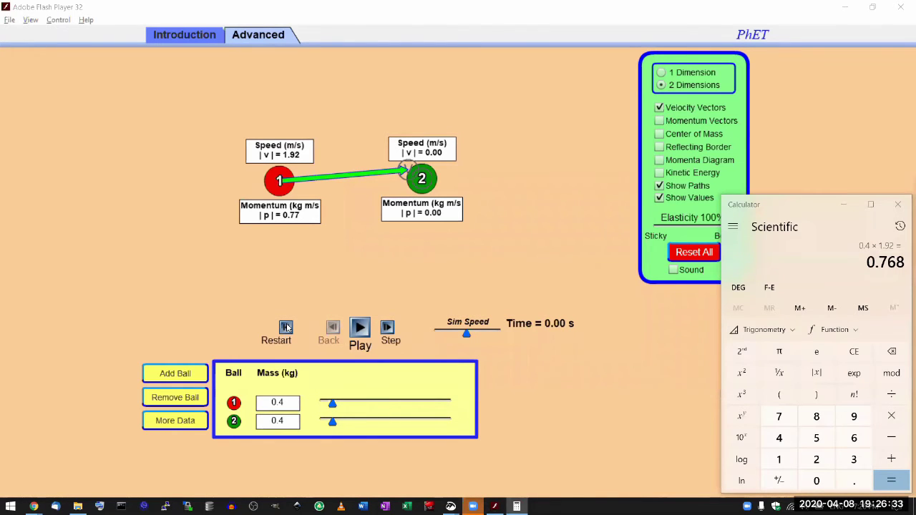
- Open gimp.org in a new tab from the image-editing software link in the lab page's protractor instructions
key("alt+Tab")
scroll(64, 229, "down", 1)
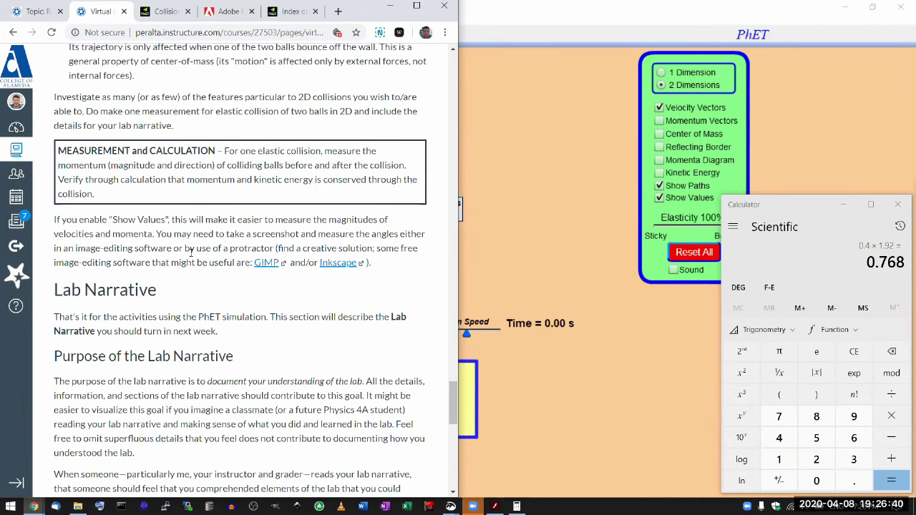
left_click_drag(198, 248, 276, 248)
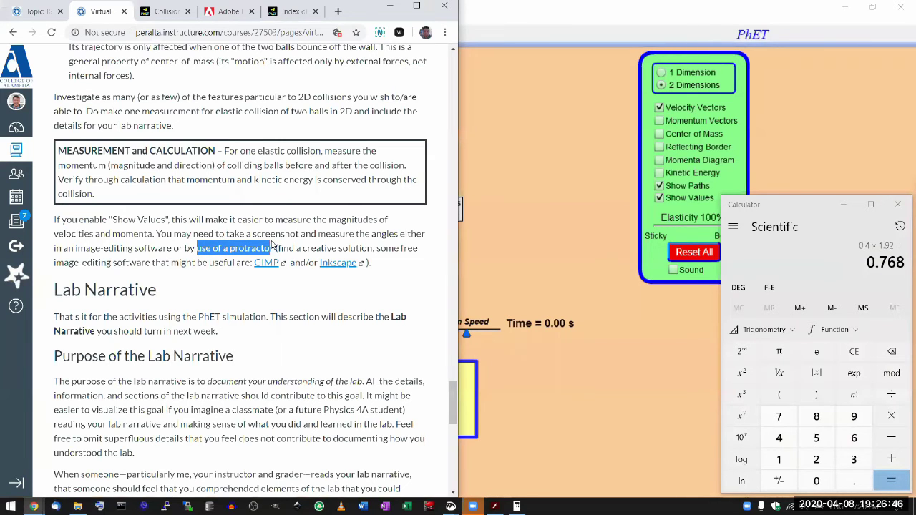
left_click(272, 246)
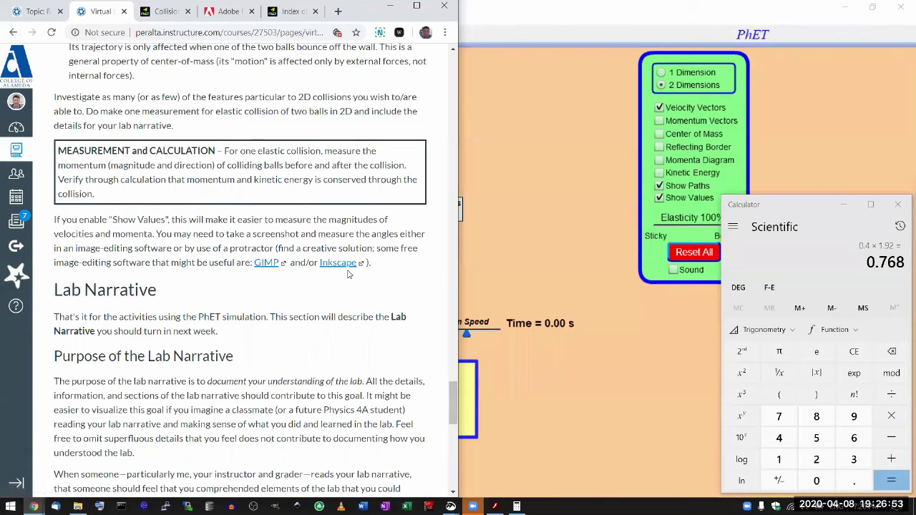
left_click(272, 265)
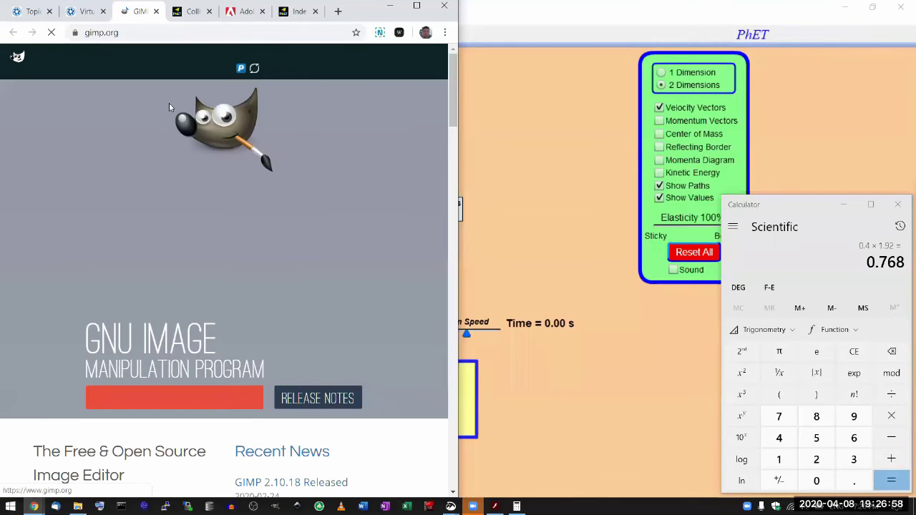
- Scroll through the GIMP homepage, then go back to the Virtual lab instructions tab
scroll(108, 307, "down", 1)
left_click_drag(64, 263, 191, 265)
left_click(192, 264)
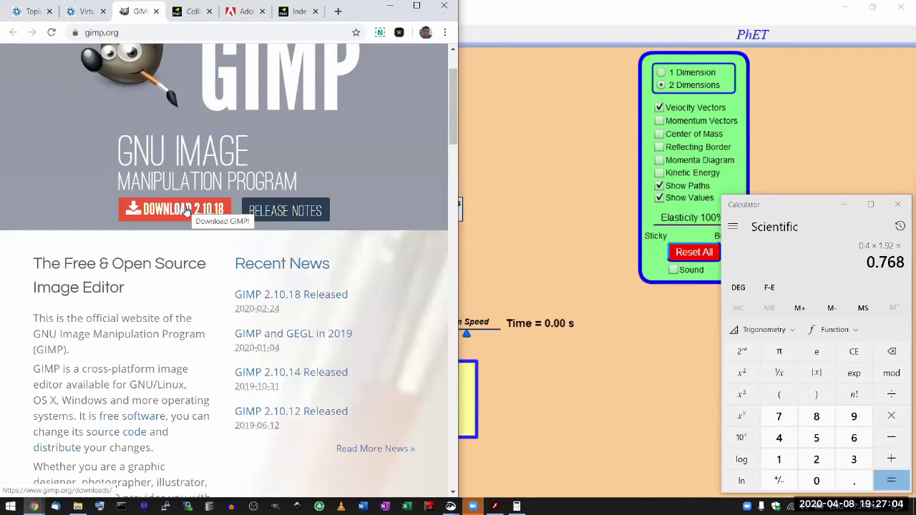
left_click(86, 10)
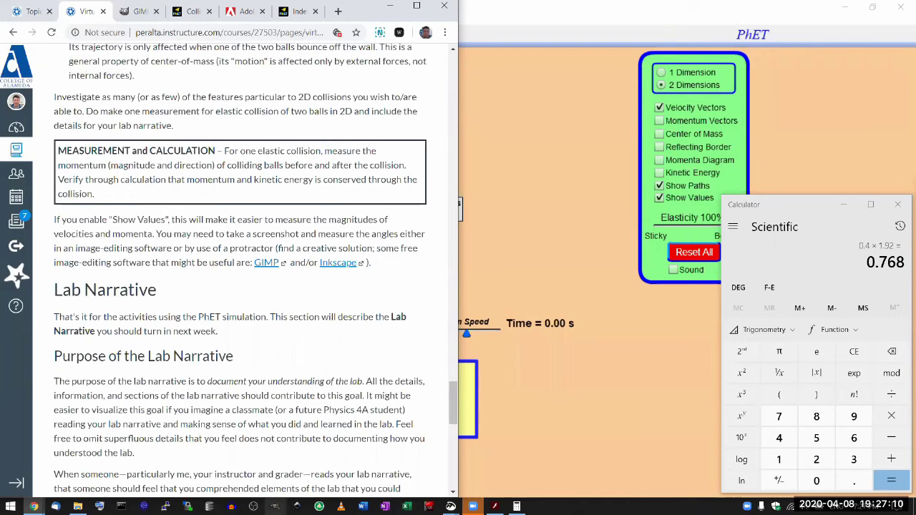
- Launch GIMP 2.10 from the taskbar and close the Calculator
left_click(275, 506)
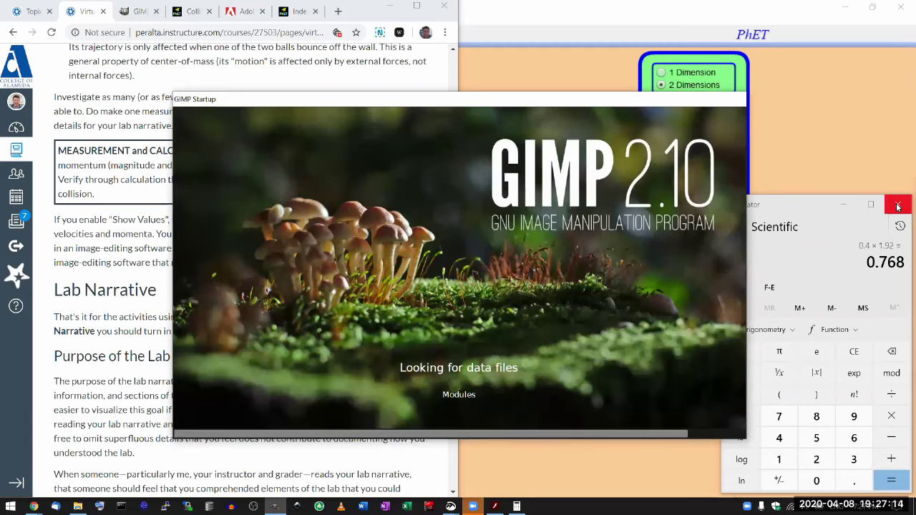
left_click(897, 206)
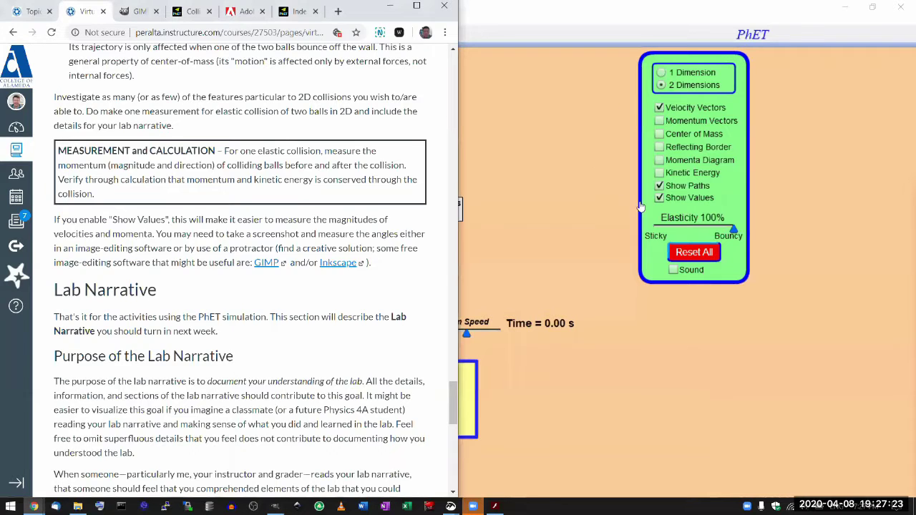
- Minimize GIMP and snip the area around both 0.4 kg balls to the clipboard
left_click(881, 446)
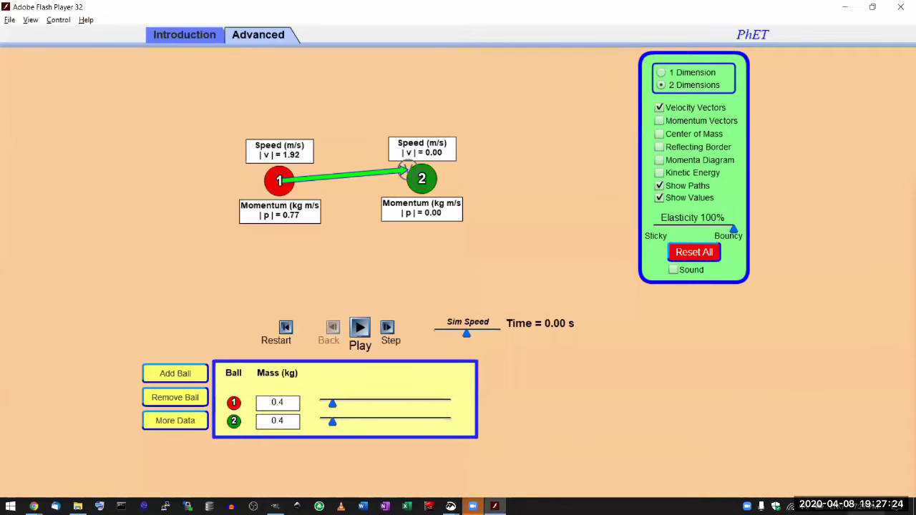
key("super+a")
key("Escape")
key("super+shift+s")
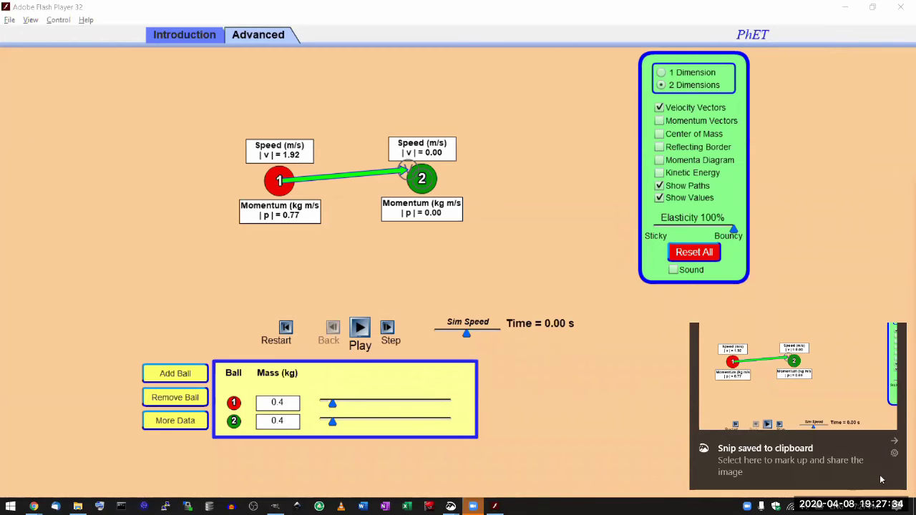
- Dismiss the snip notification and leave the simulation showing with GIMP minimized
left_click(897, 507)
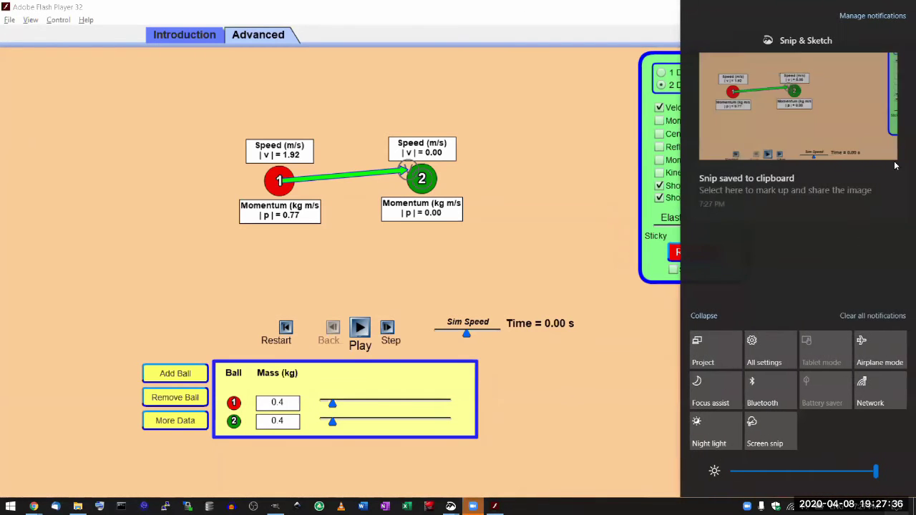
left_click(874, 316)
left_click(538, 55)
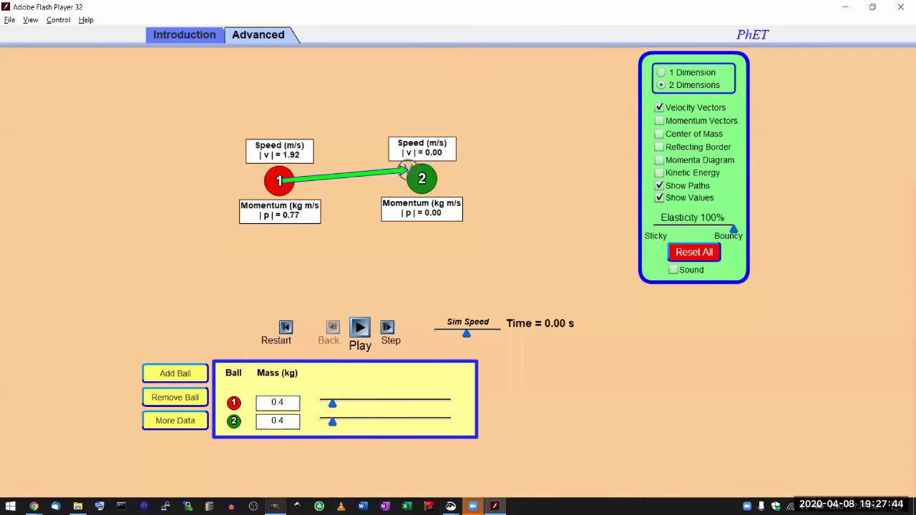
left_click(275, 506)
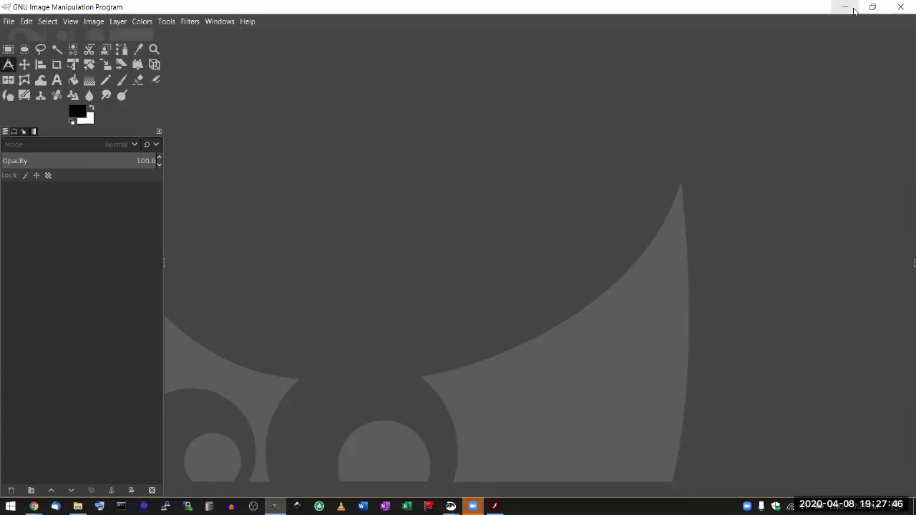
left_click(850, 9)
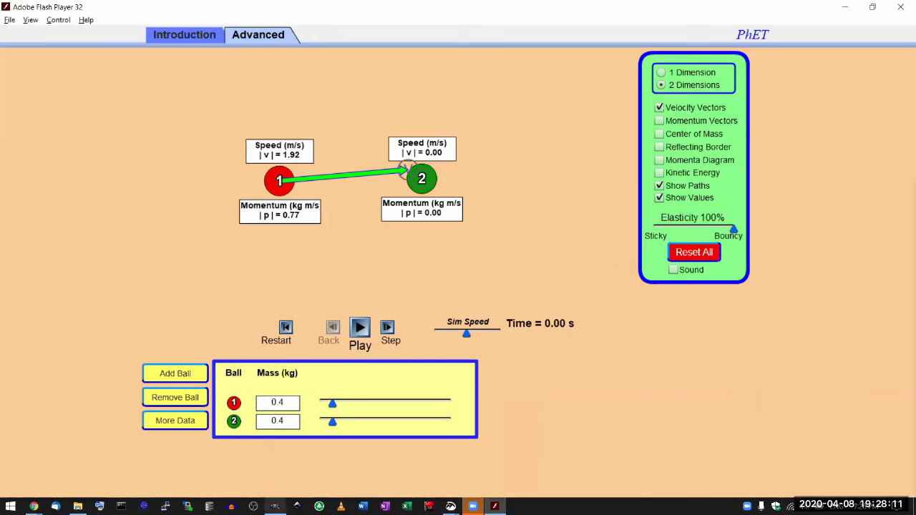
- Create a new GIMP image from the clipboard screenshot
left_click(274, 506)
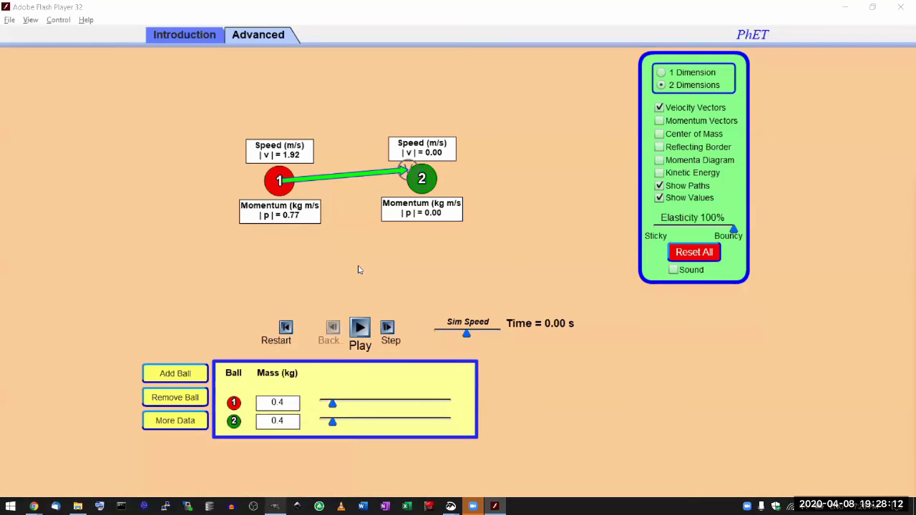
left_click(9, 22)
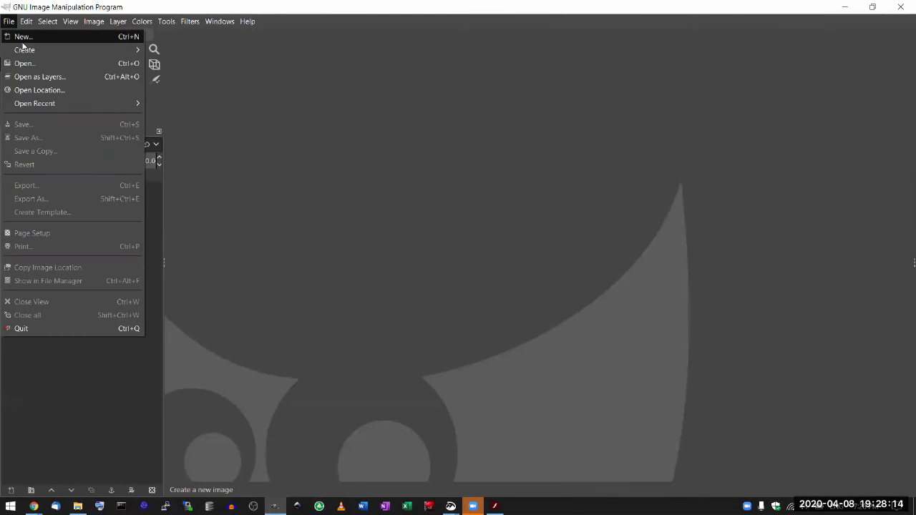
mouse_move(26, 52)
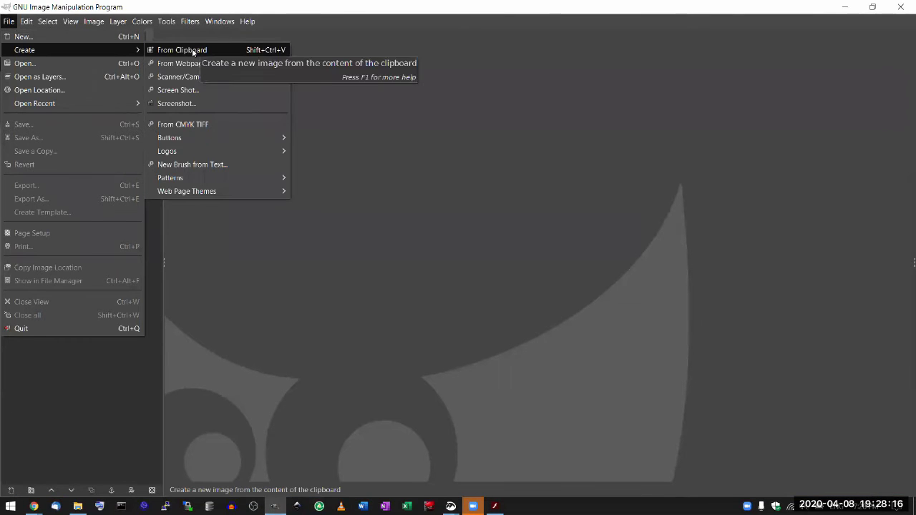
left_click(194, 50)
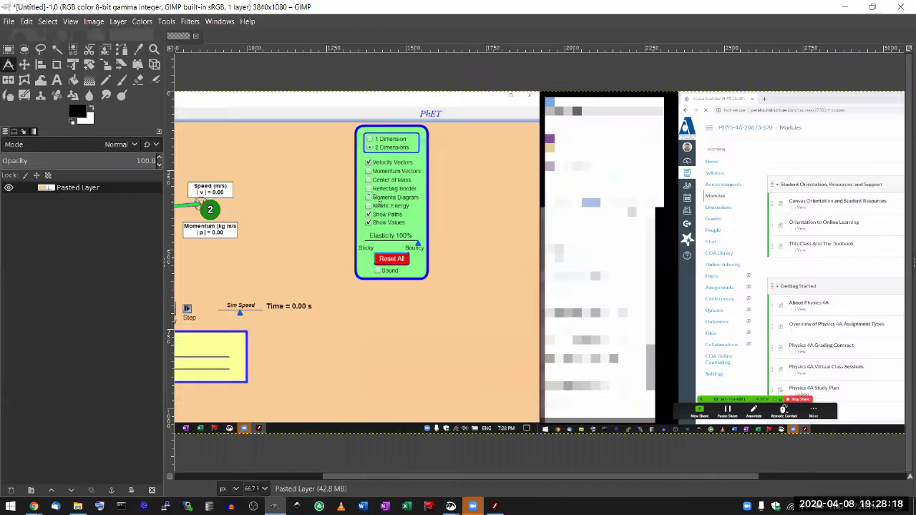
- Crop the image to a 1133×602 rectangle around the two balls and their values
scroll(326, 159, "left", 5)
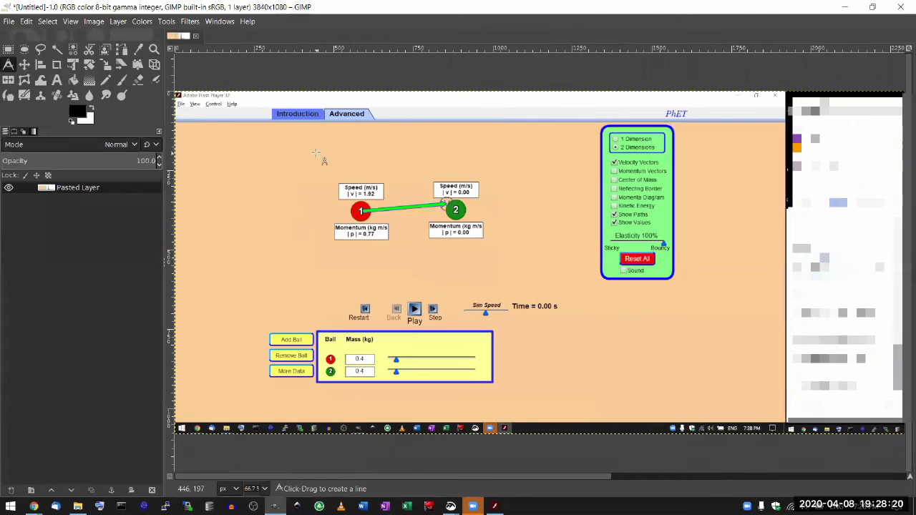
left_click(9, 50)
left_click_drag(228, 123, 587, 313)
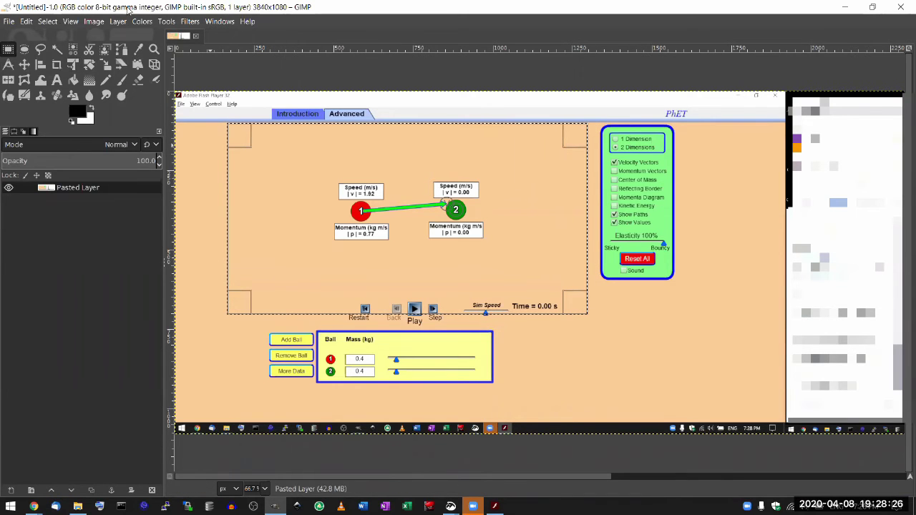
left_click(97, 22)
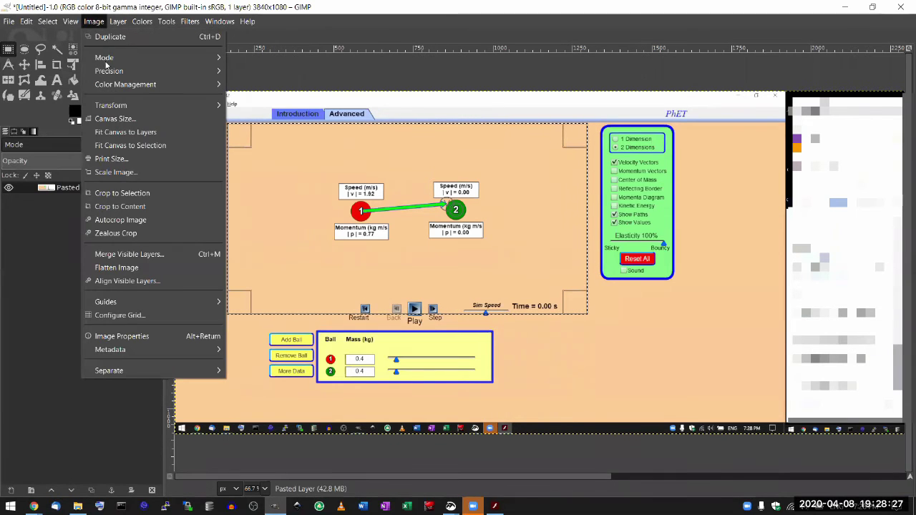
left_click(133, 193)
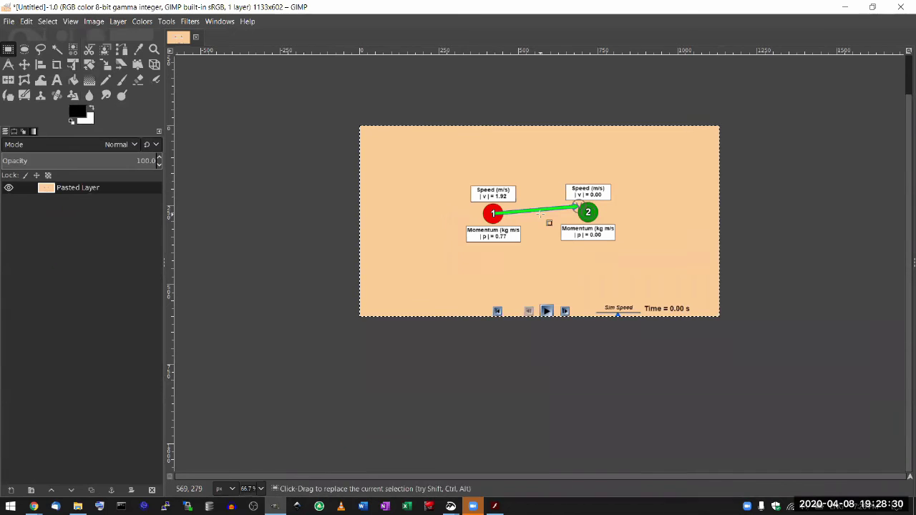
scroll(540, 213, "up", 3, "ctrl")
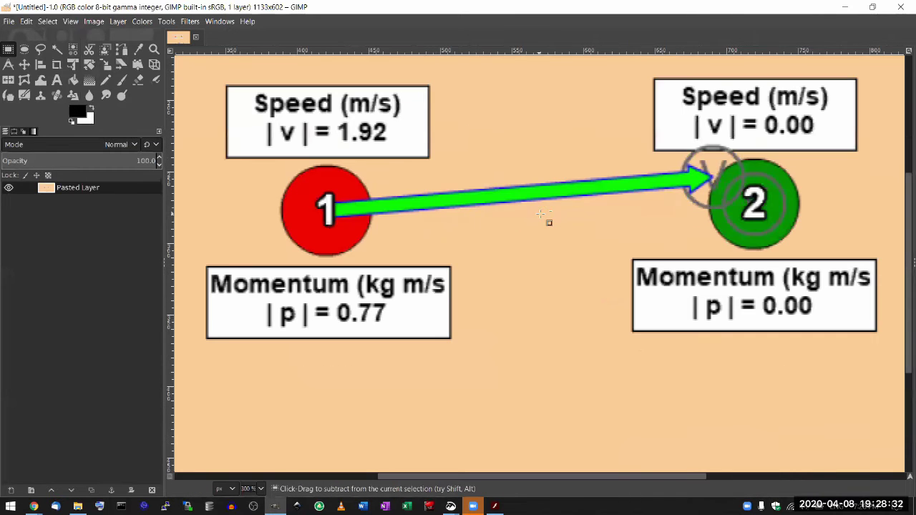
scroll(540, 213, "down", 3, "ctrl")
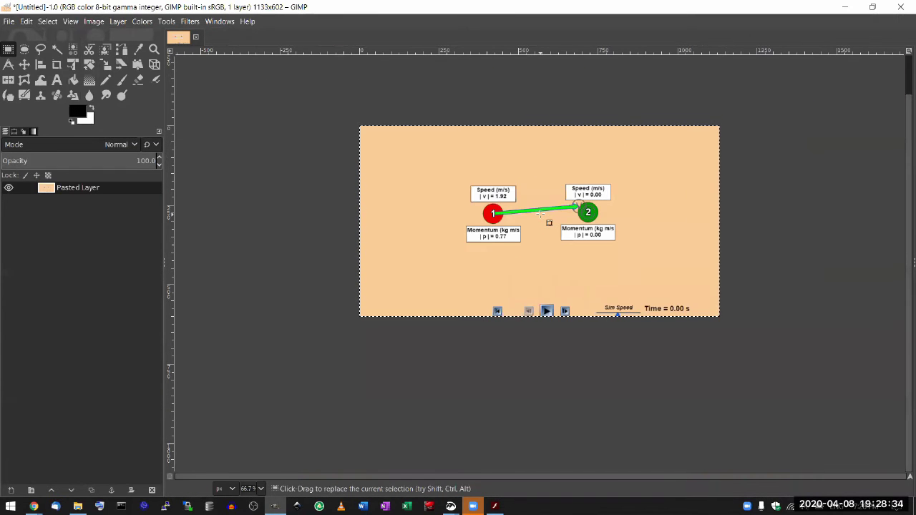
scroll(540, 213, "up", 1, "ctrl")
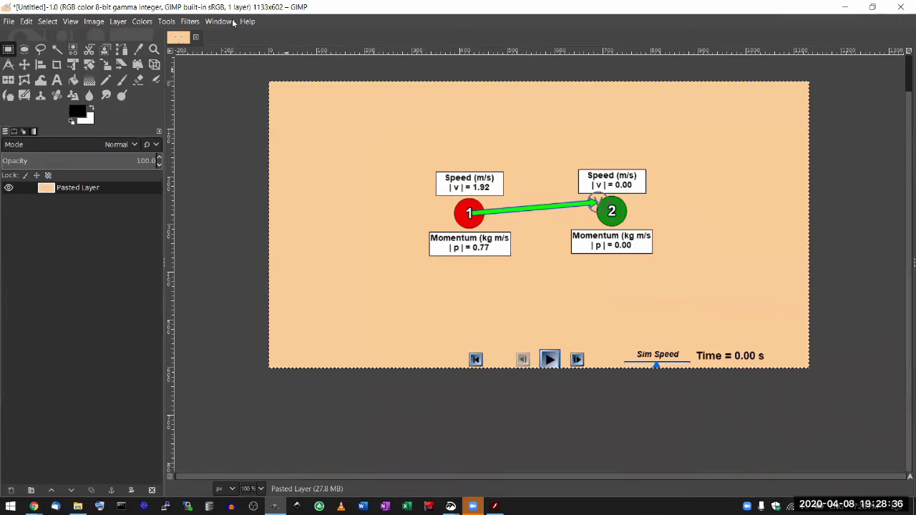
- Discard the cropped image and capture a 1920×1080 whole-screen screenshot as a new image
left_click(195, 36)
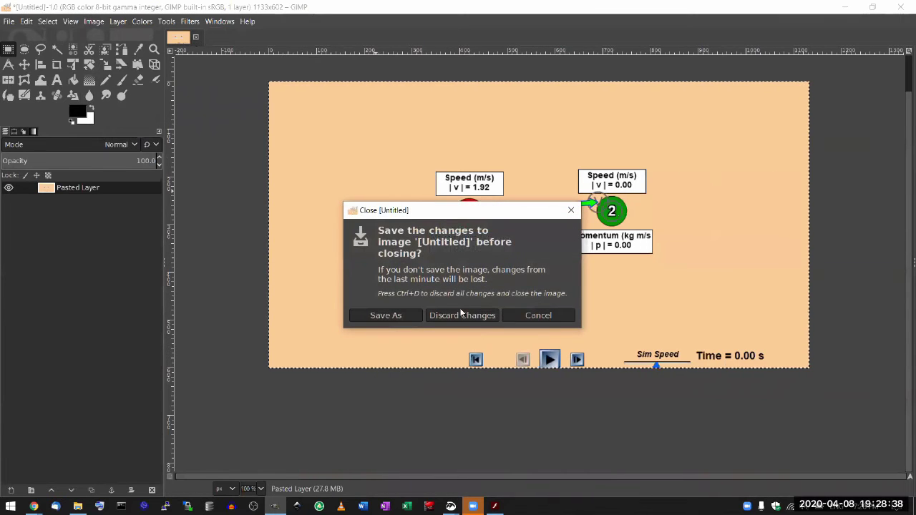
left_click(461, 315)
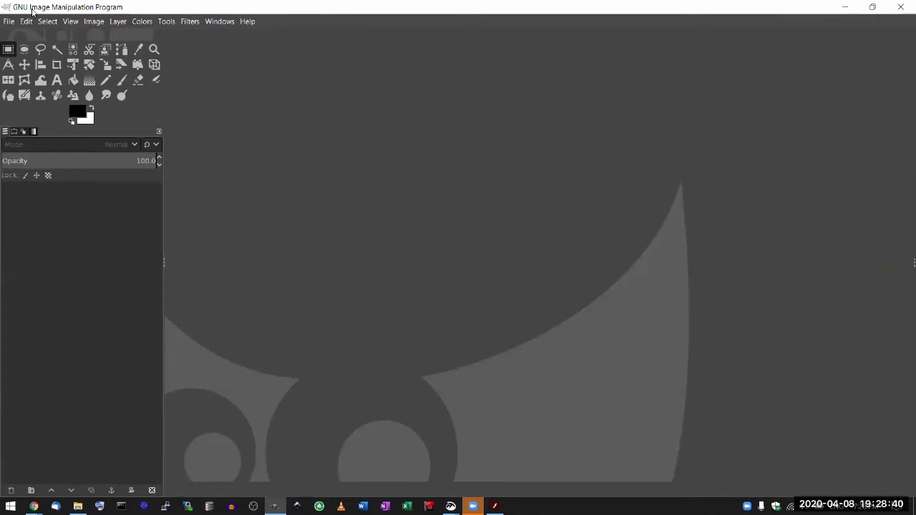
left_click(15, 21)
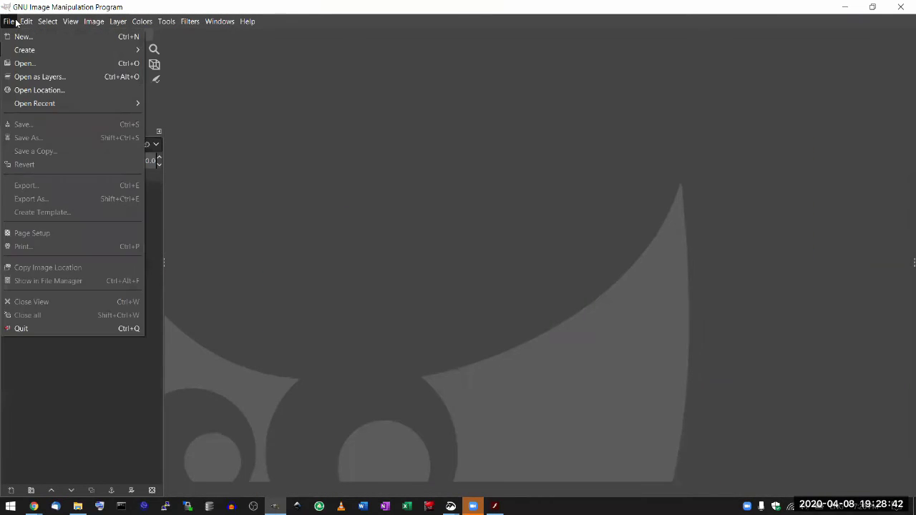
mouse_move(21, 53)
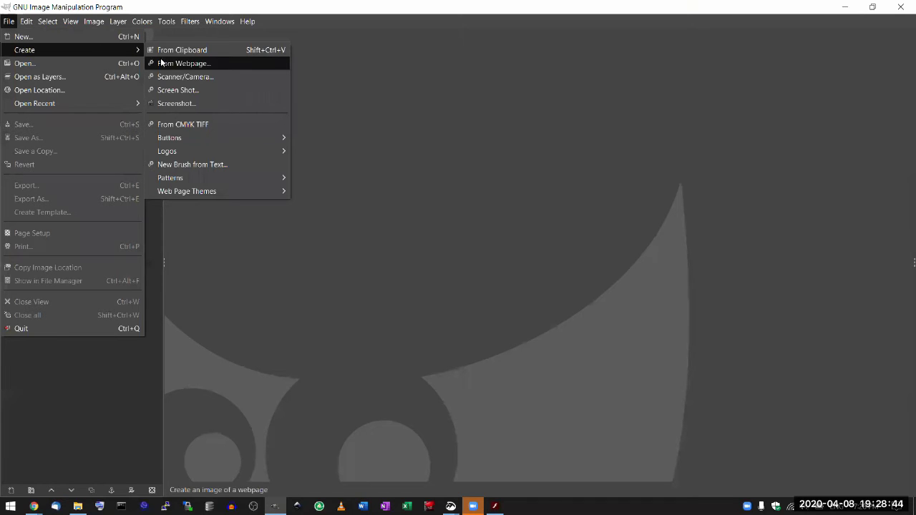
left_click(171, 90)
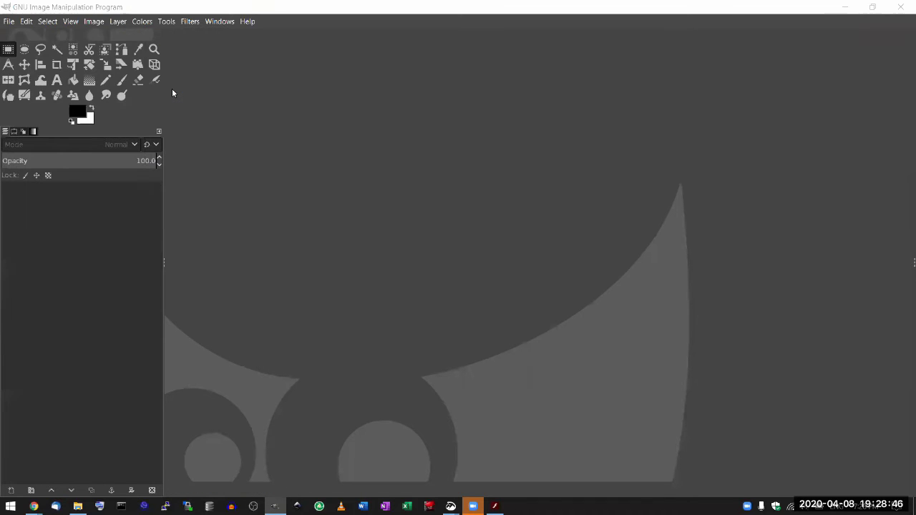
left_click(58, 58)
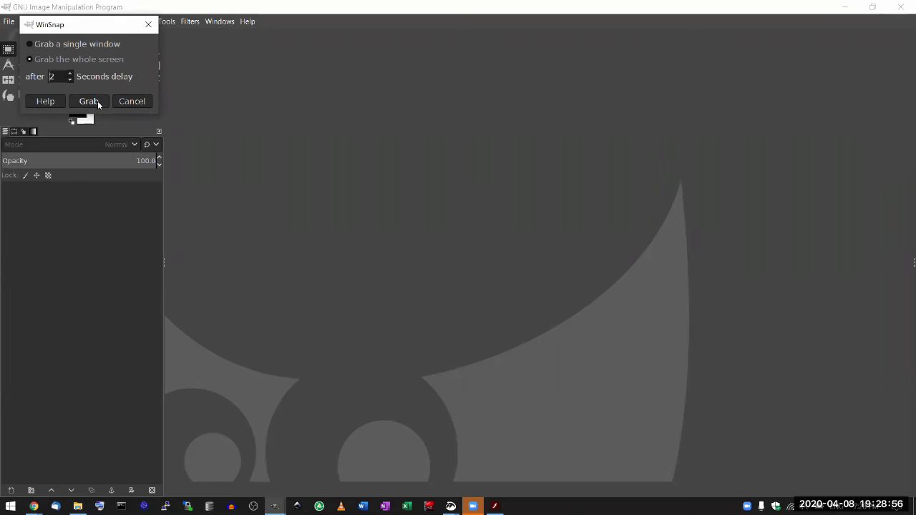
left_click(89, 101)
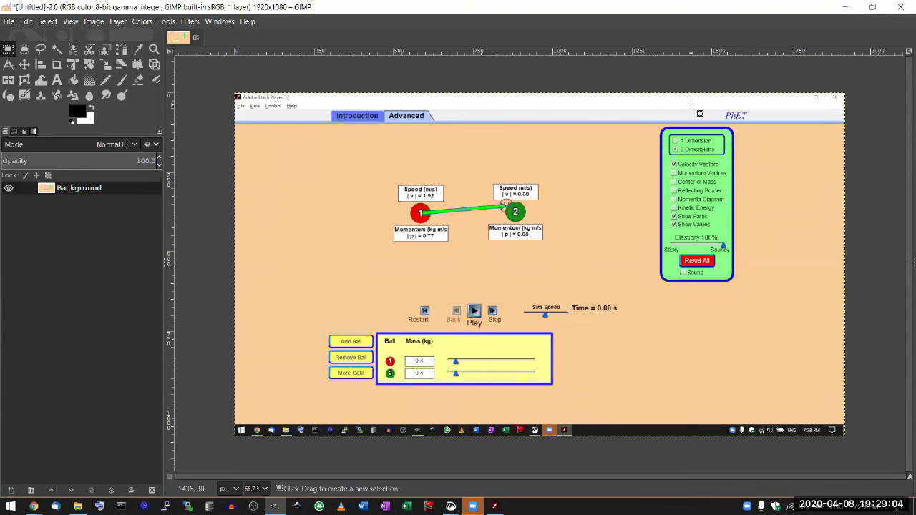
- Run the collision with GIMP hidden and pause it at 1.34 s as the balls move apart
left_click(843, 8)
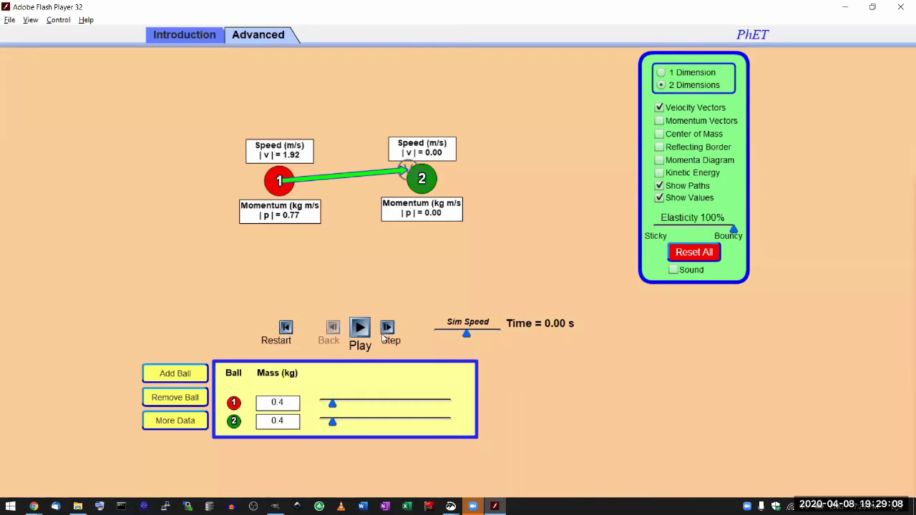
left_click(360, 327)
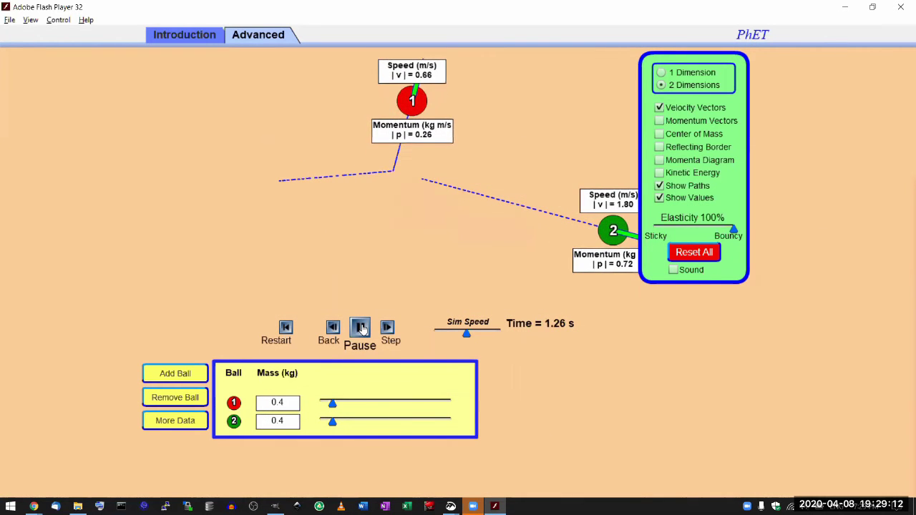
left_click(361, 327)
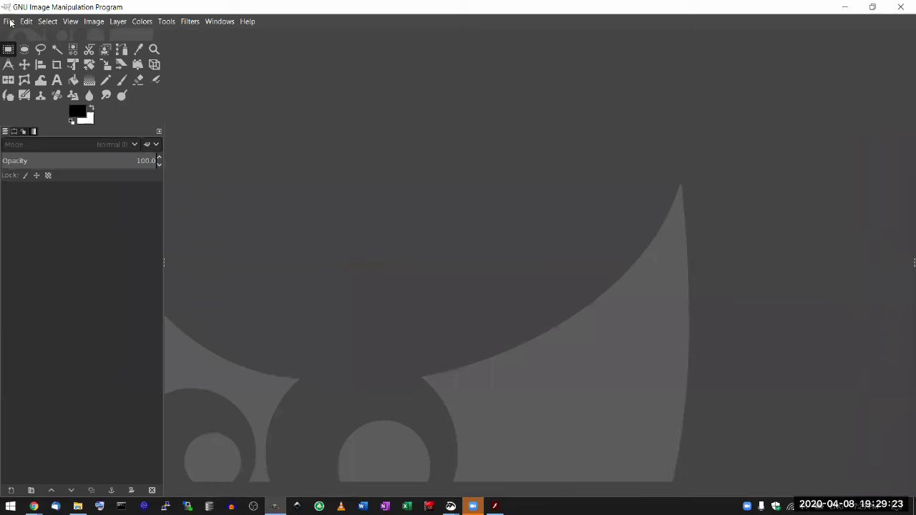
left_click(9, 21)
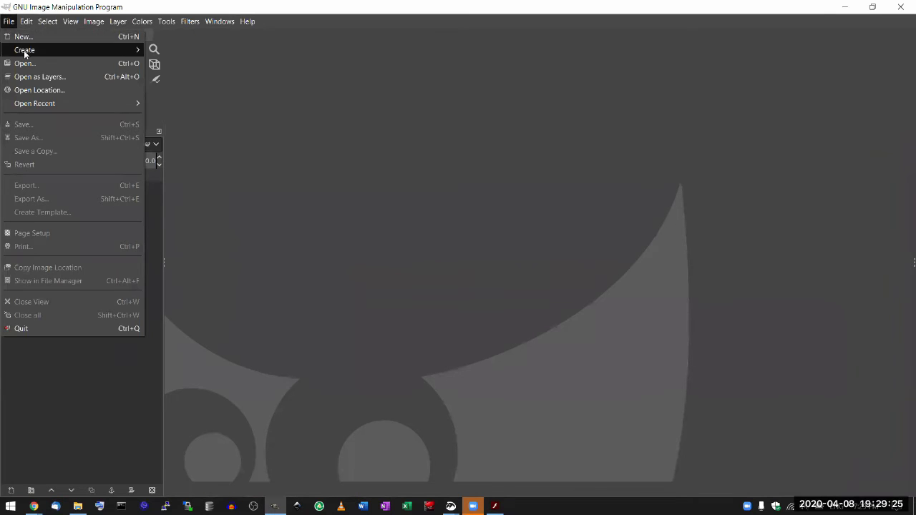
- Capture a whole-screen screenshot of the paused post-collision scene into GIMP
mouse_move(24, 52)
left_click(169, 88)
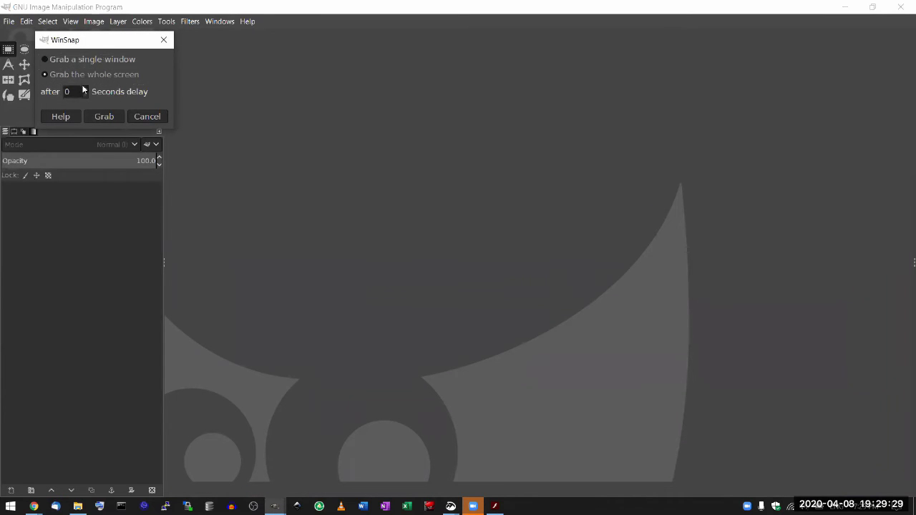
left_click(104, 116)
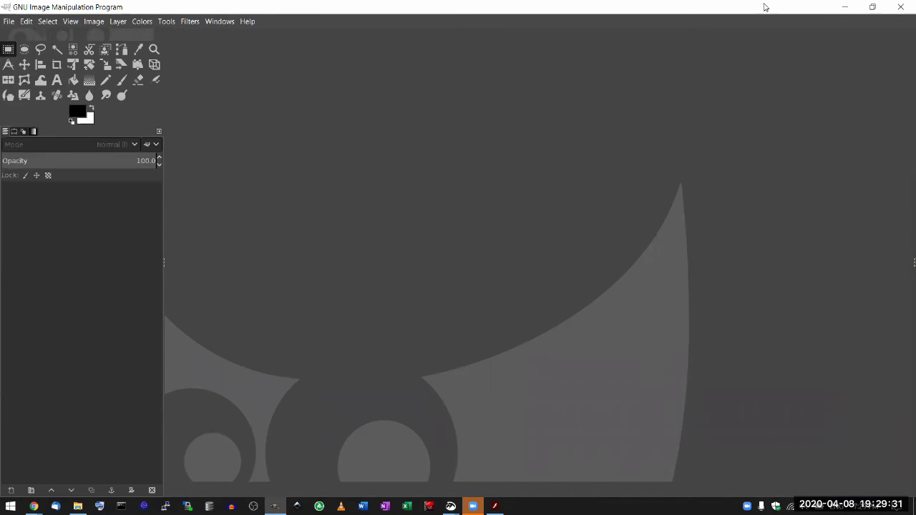
left_click(845, 8)
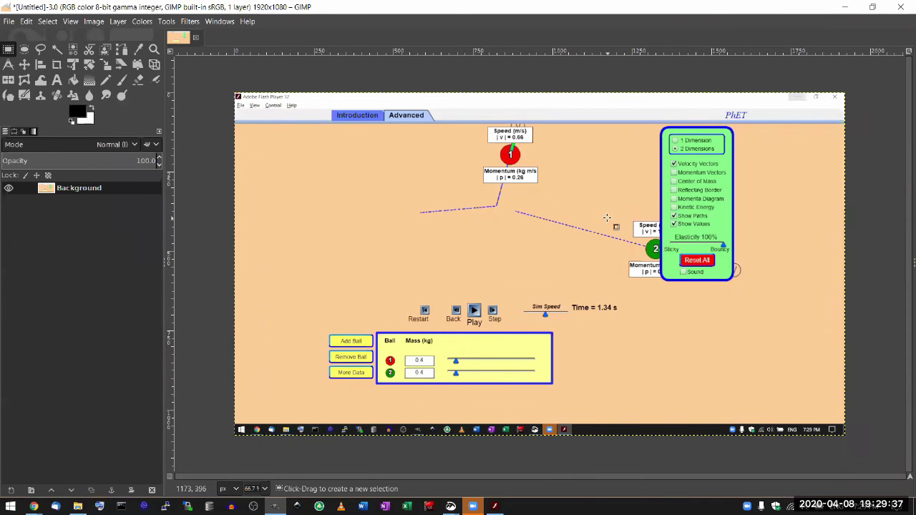
- Select the region around the post-collision paths, crop it, then undo the crop
left_click_drag(402, 107, 680, 279)
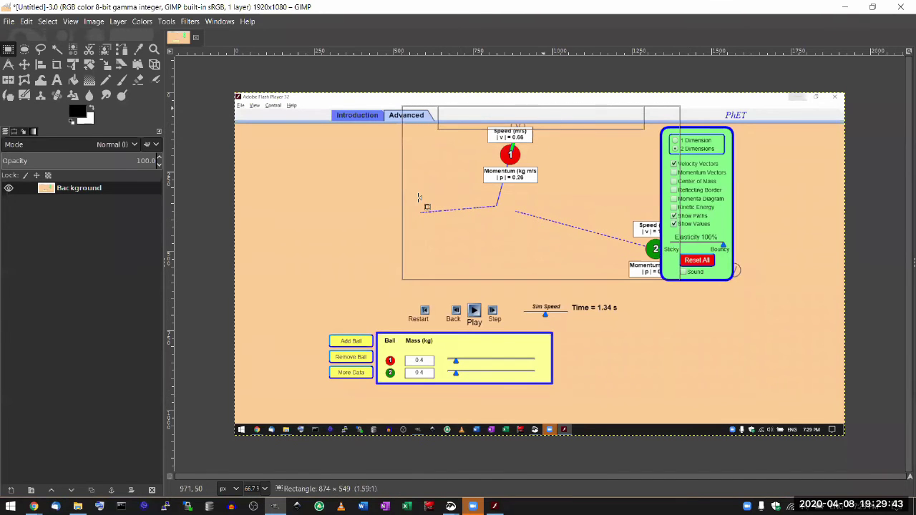
key("alt+i")
key("c")
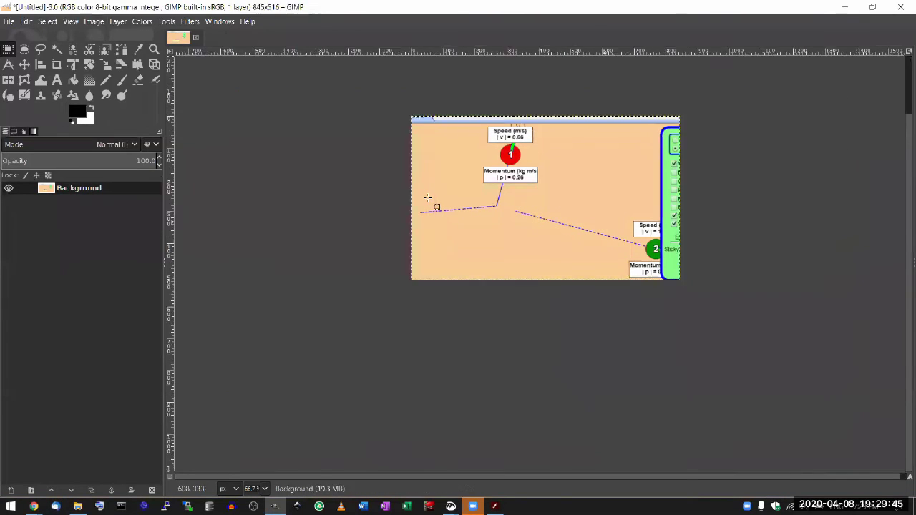
key("plus")
key("plus")
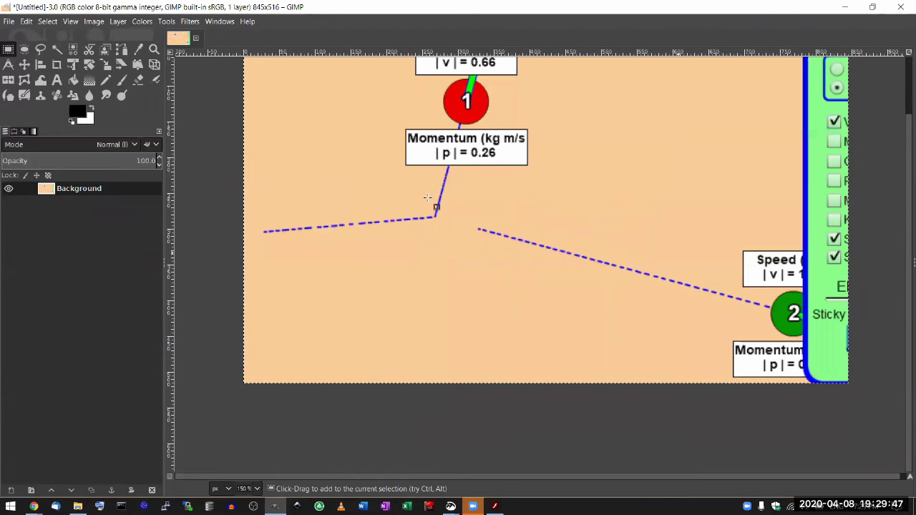
key("minus")
key("minus")
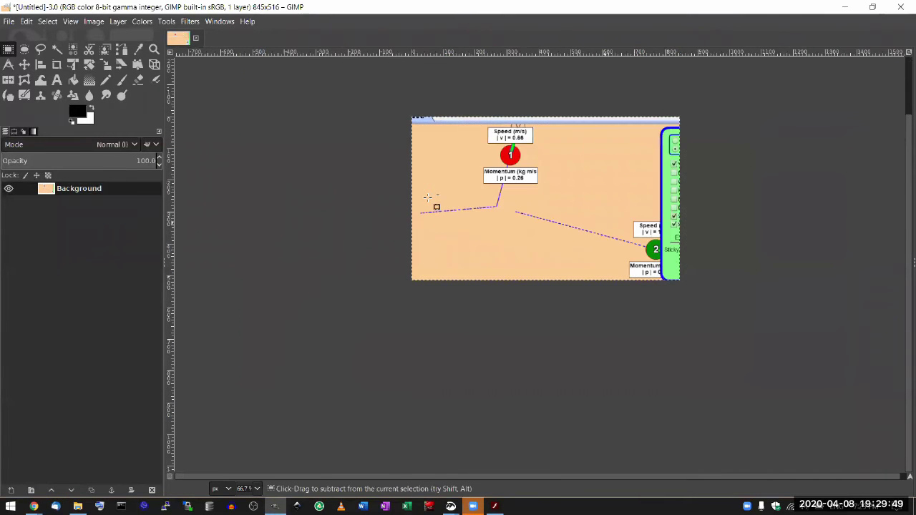
key("ctrl+z")
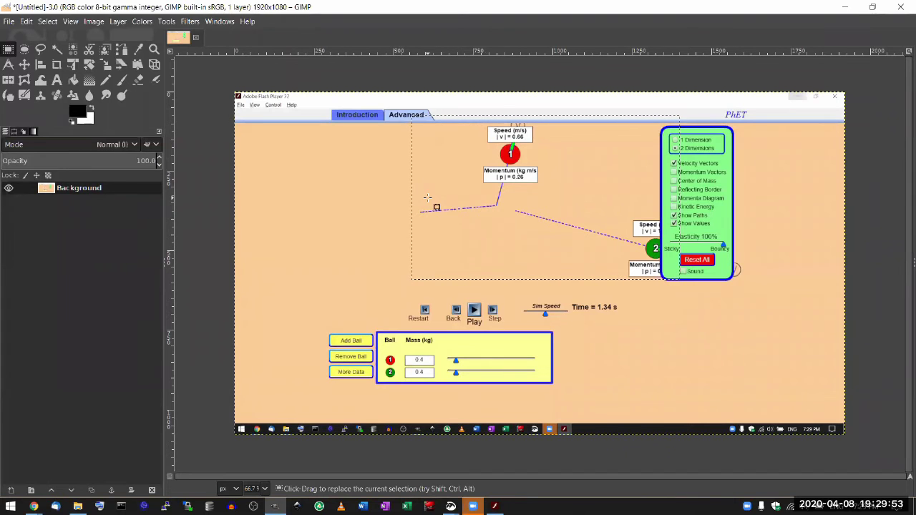
- Crop again to an 845×516 image and zoom to ball 1's speed label and path bend
key("alt+i")
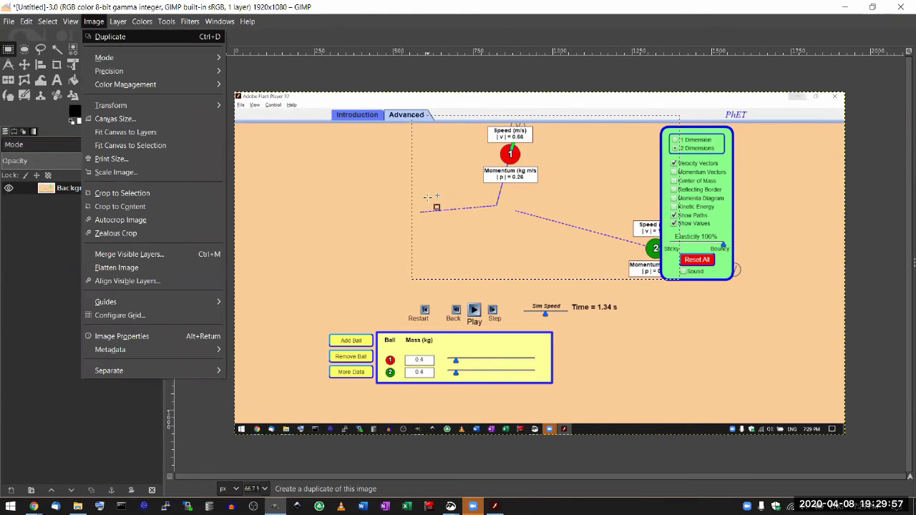
key("c")
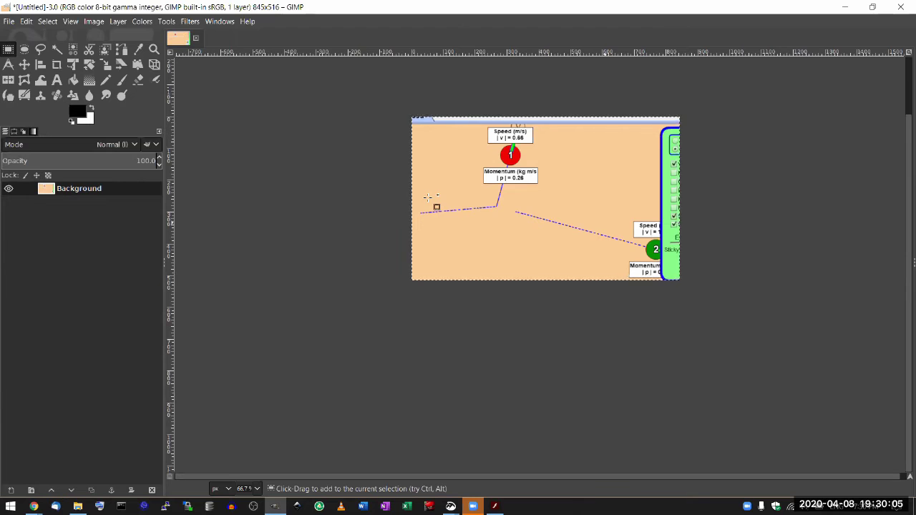
key("shift+1")
key("plus")
key("plus")
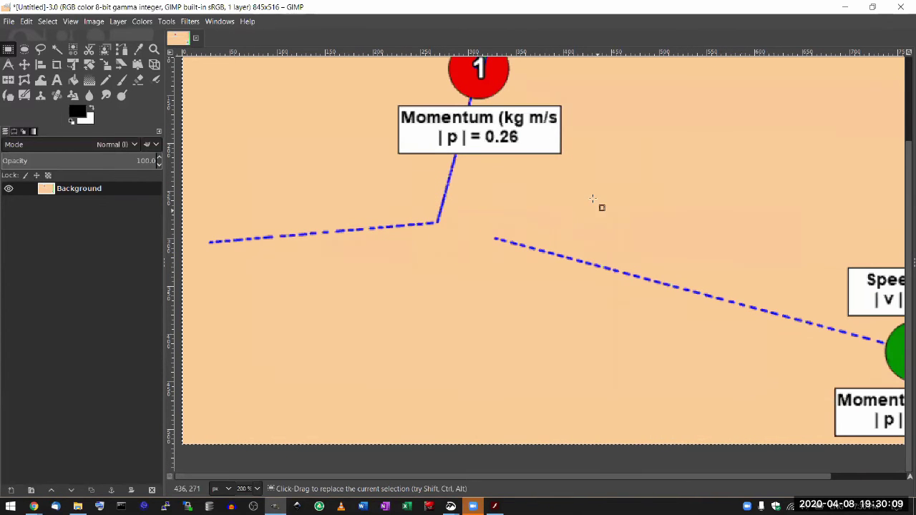
scroll(902, 212, "up", 2)
scroll(903, 200, "up", 2)
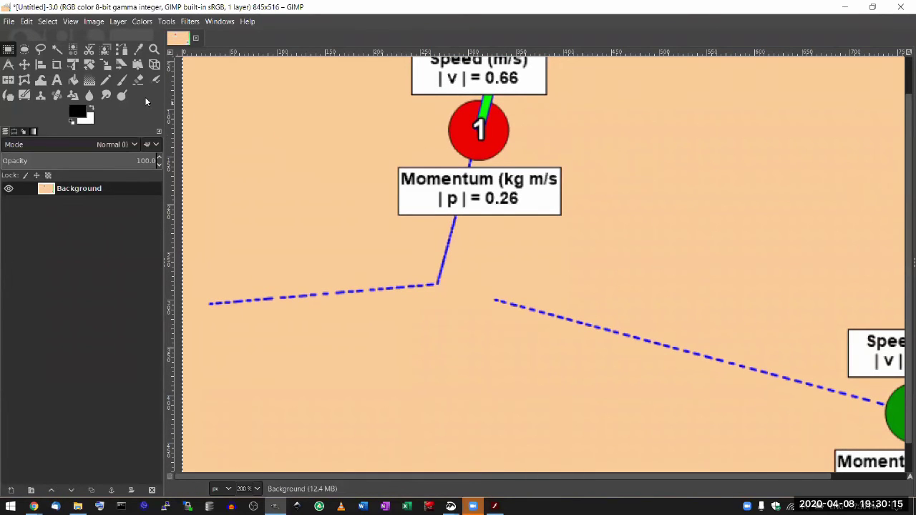
- Measure ball 1's outgoing path from its bend at 75.09° and check it under screen magnification
left_click(10, 67)
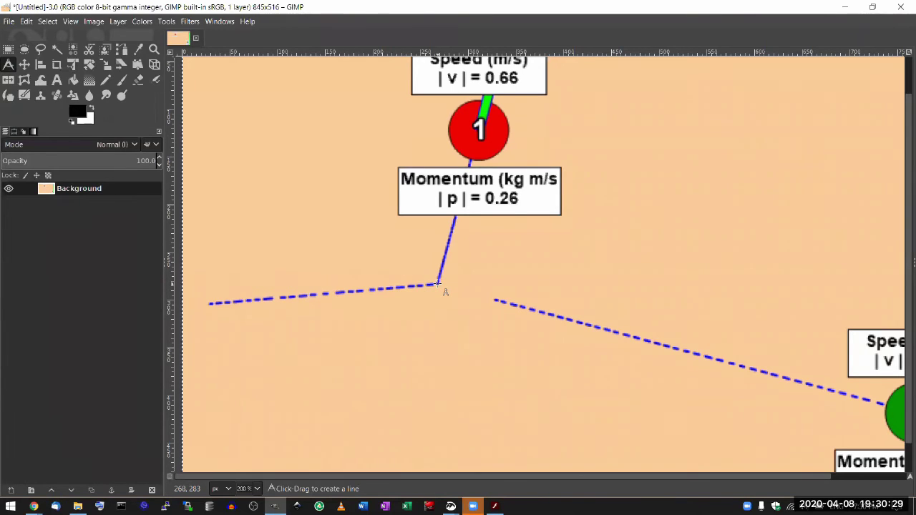
left_click_drag(438, 284, 484, 107)
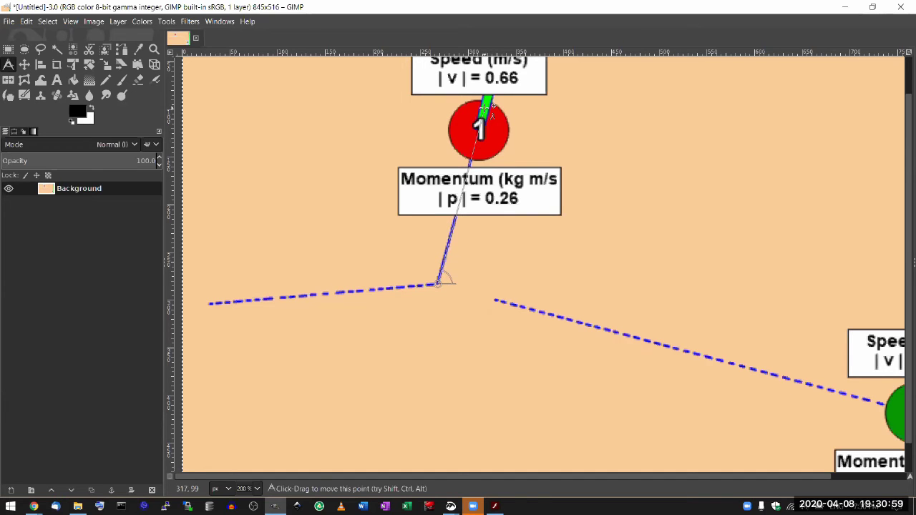
key("super+plus")
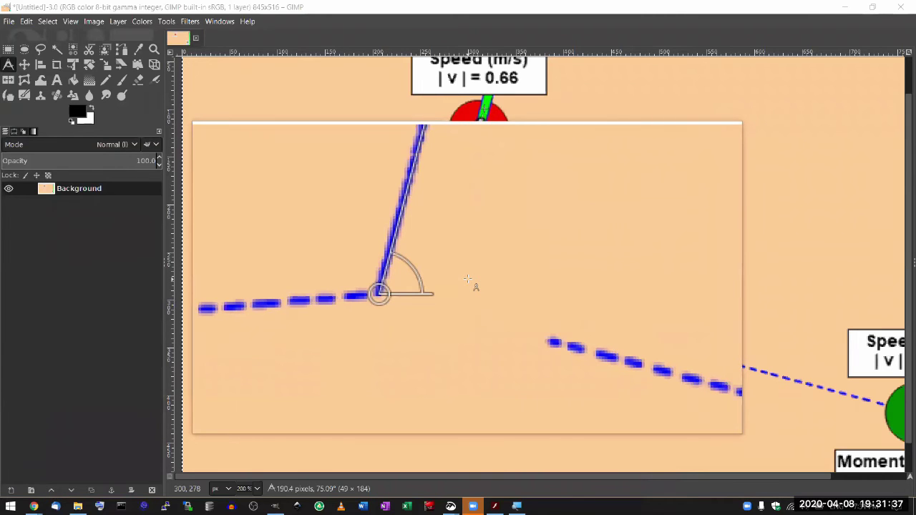
key("super+Escape")
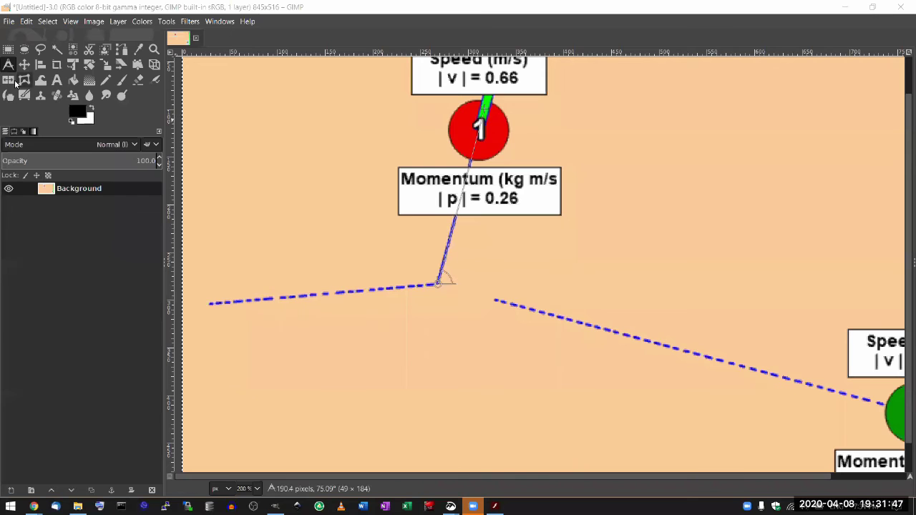
- Measure ball 1's dashed path from its left end to the bend: 237.0 pixels at 5.33°
left_click(122, 172)
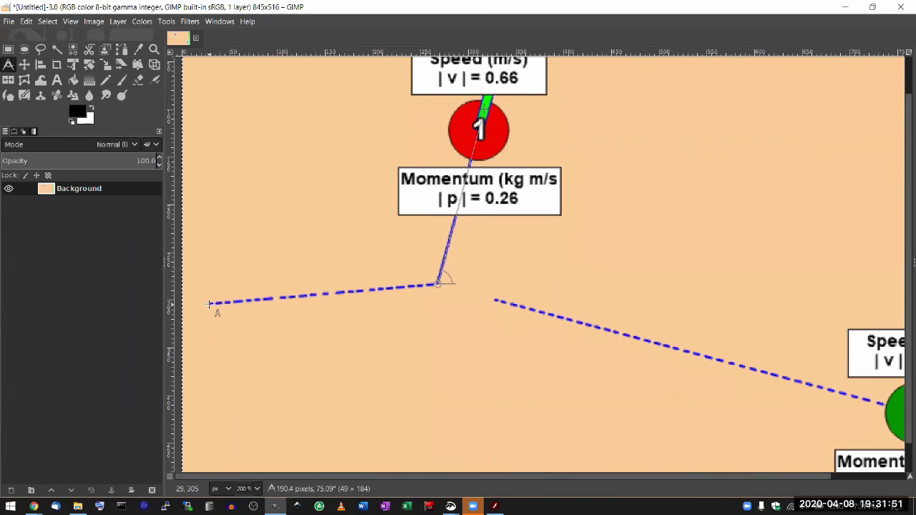
left_click_drag(210, 304, 436, 284)
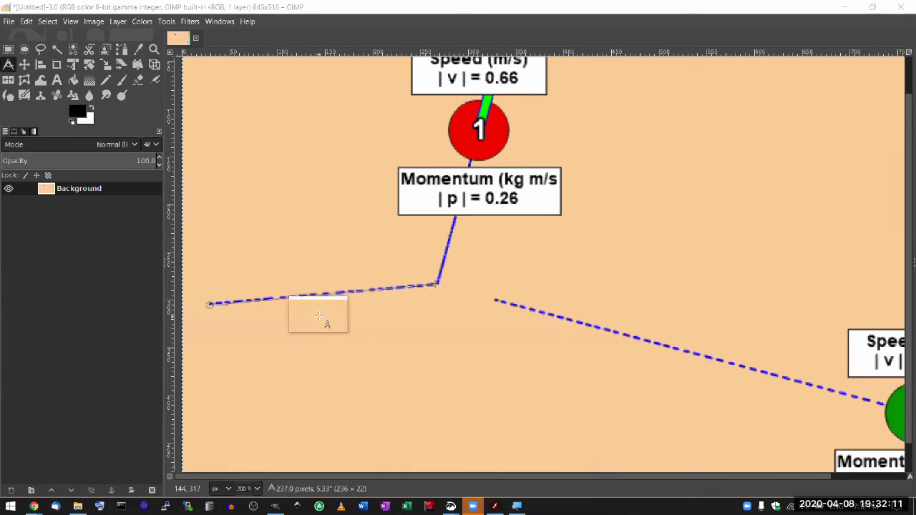
left_click(8, 65)
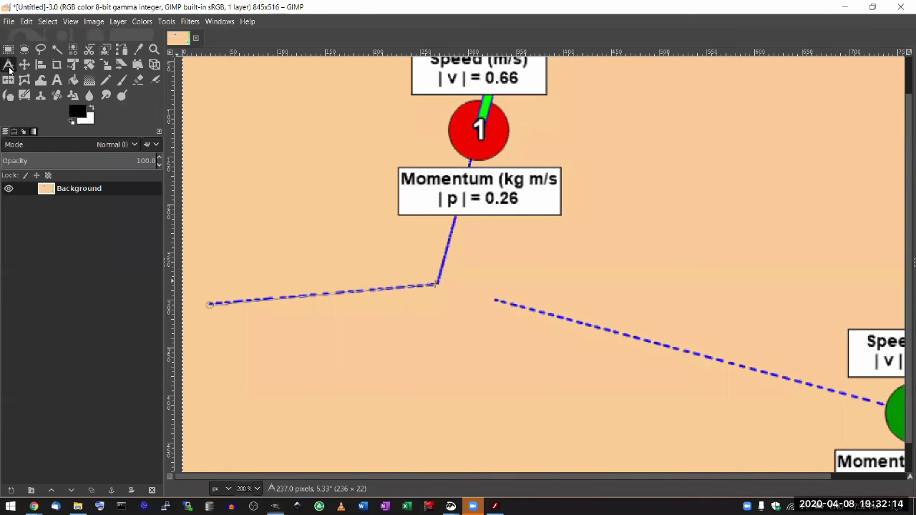
- Measure ball 2's right dashed path, refining both endpoints, to 277.5 pixels at 15.04°, then magnify to verify
left_click(495, 302)
left_click_drag(614, 293, 613, 387)
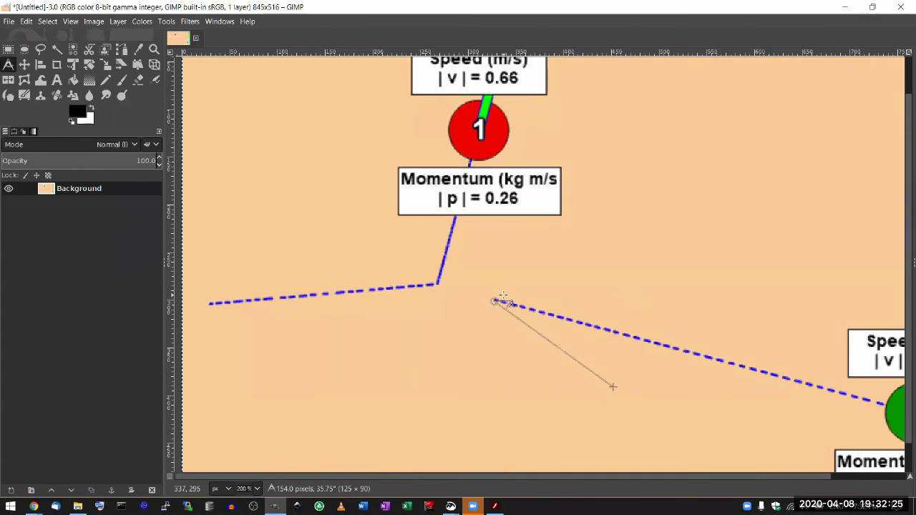
scroll(493, 301, "up", 4)
left_click_drag(465, 316, 472, 315)
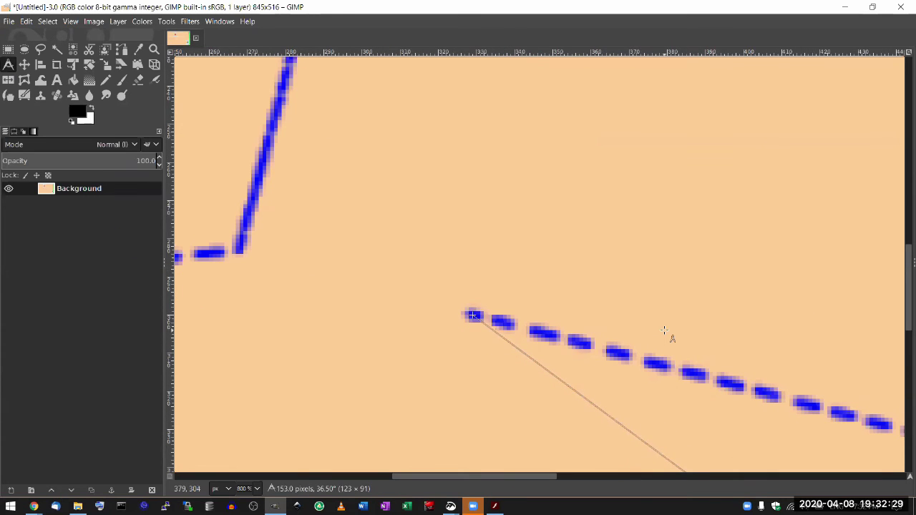
scroll(664, 331, "down", 3)
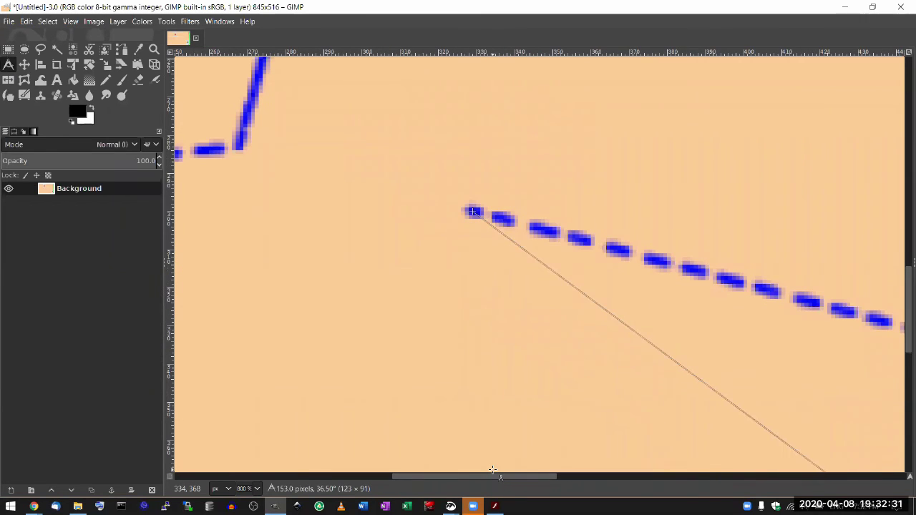
left_click_drag(490, 475, 550, 476)
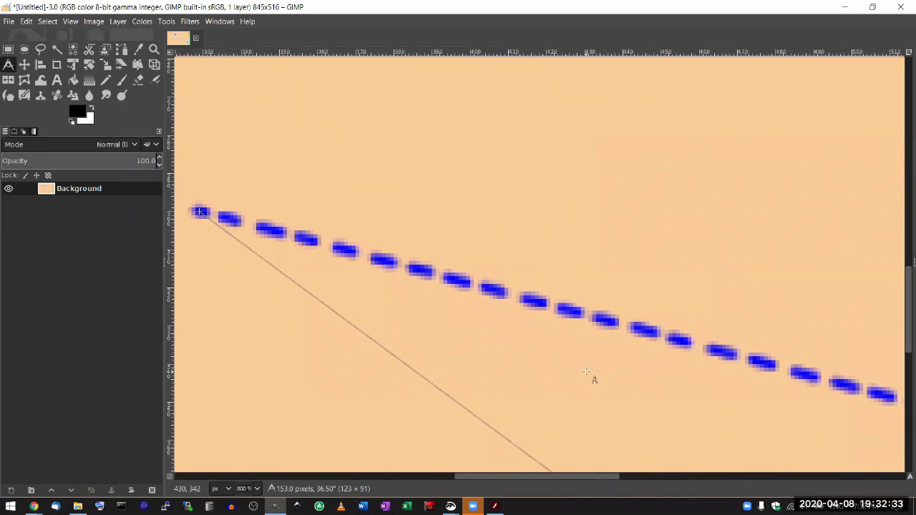
scroll(586, 372, "down", 3)
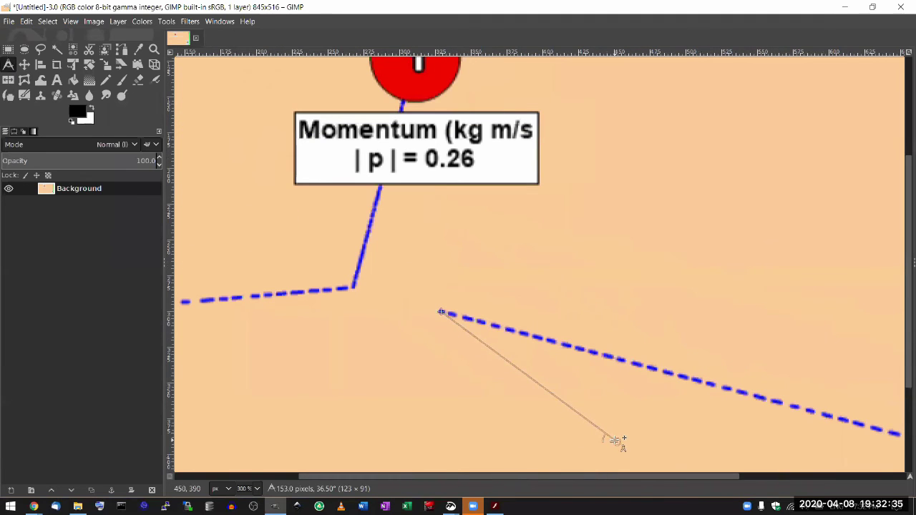
left_click_drag(616, 441, 826, 415)
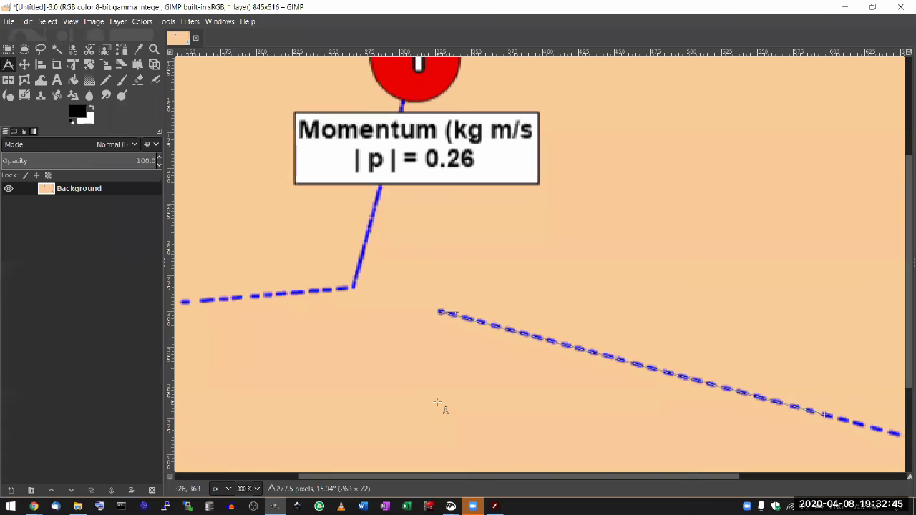
key("super+plus")
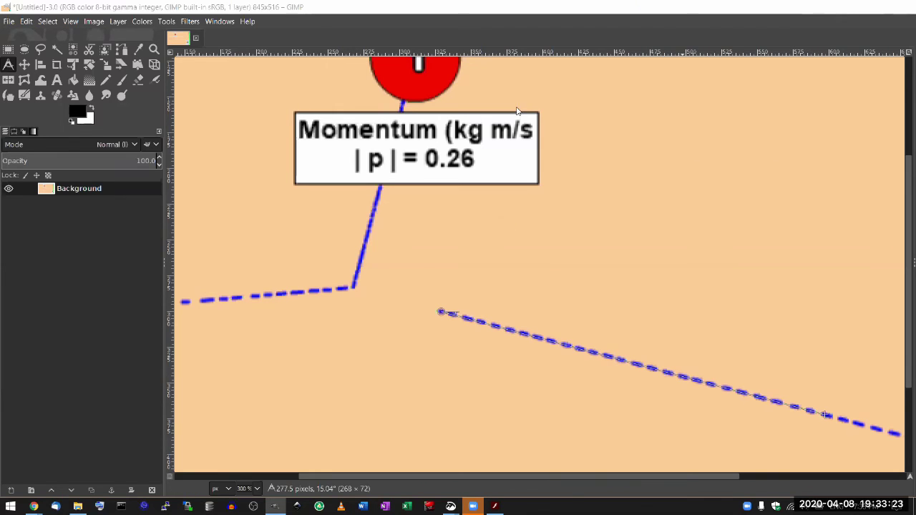
- Put the simulation on the right half and highlight the MEASUREMENT and CALCULATION instructions in Chrome
left_click(844, 7)
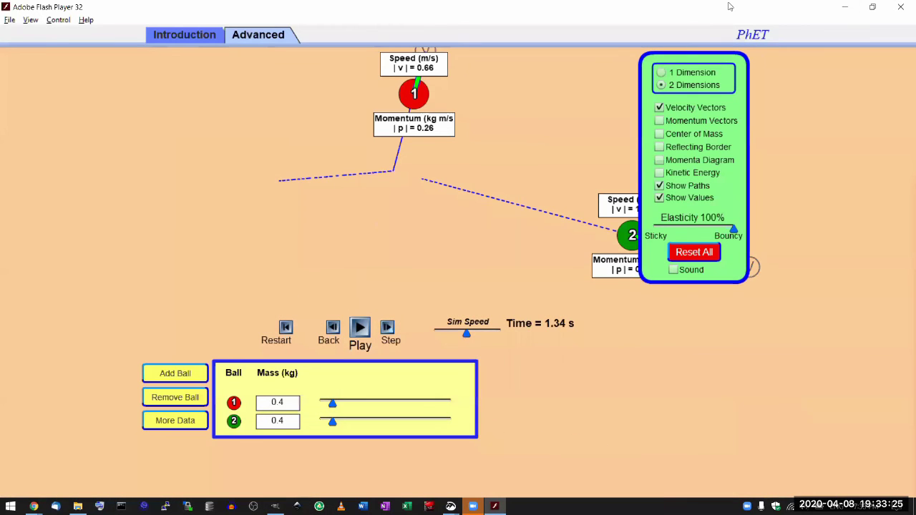
key("super+Right")
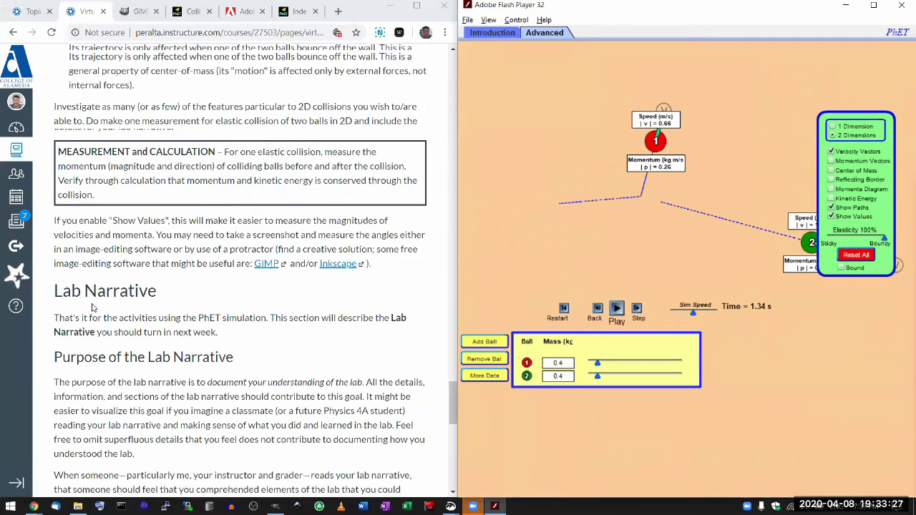
scroll(301, 174, "up", 1)
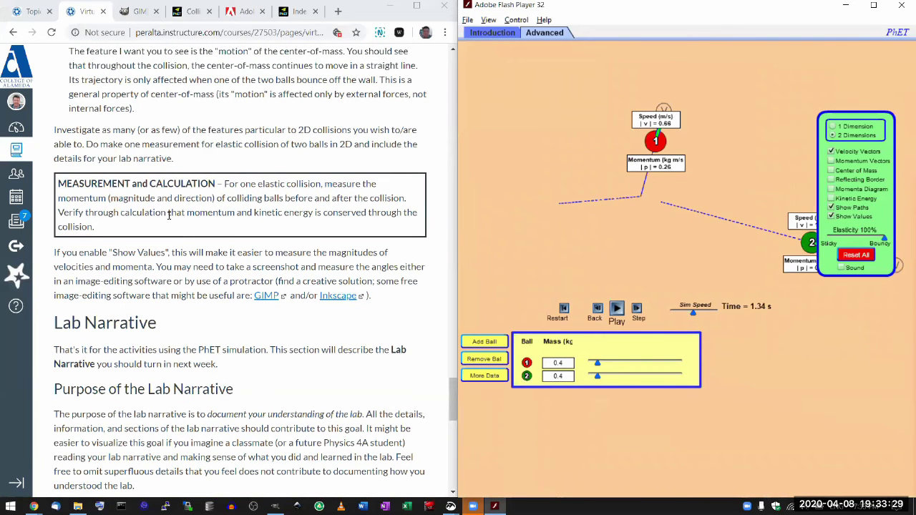
double_click(194, 213)
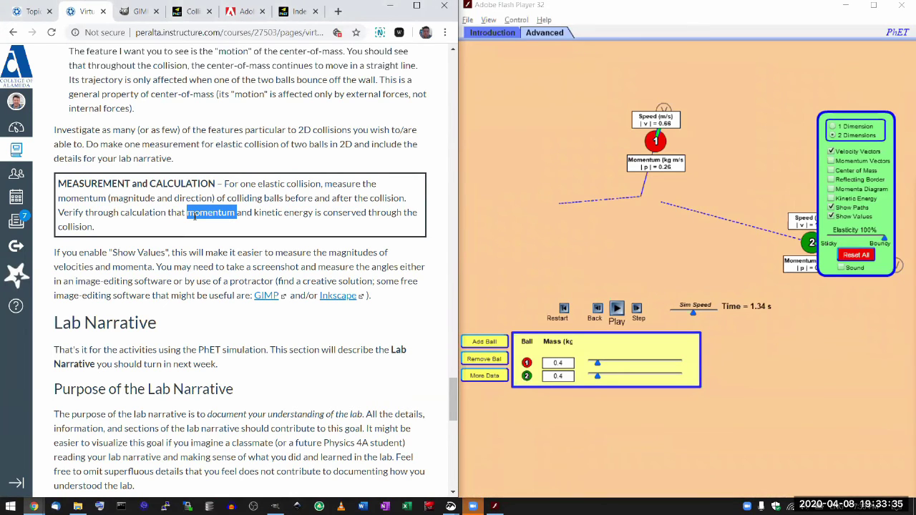
left_click(194, 216)
left_click_drag(174, 234, 61, 184)
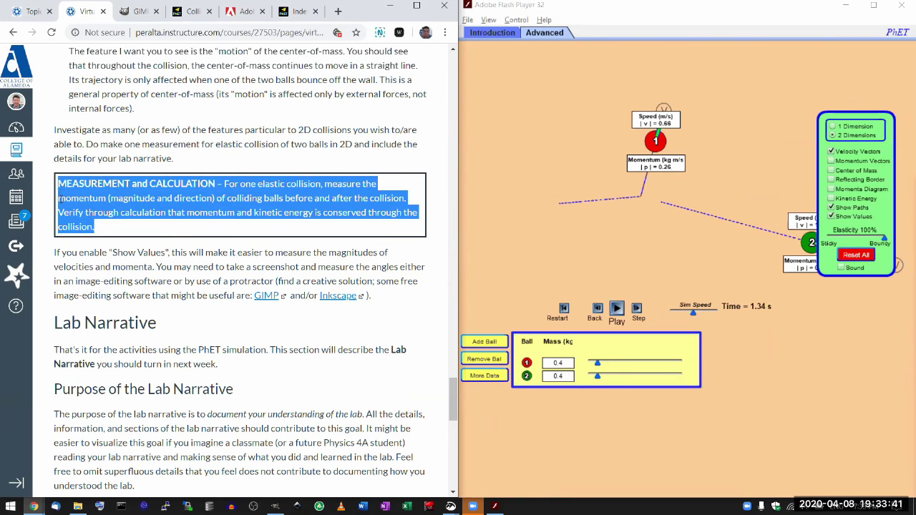
left_click(60, 198)
- Highlight the momentum-to-collision requirement and Lab heading, then open Virtual Lab 1: Collision Lab in a new tab
left_click_drag(75, 202, 90, 213)
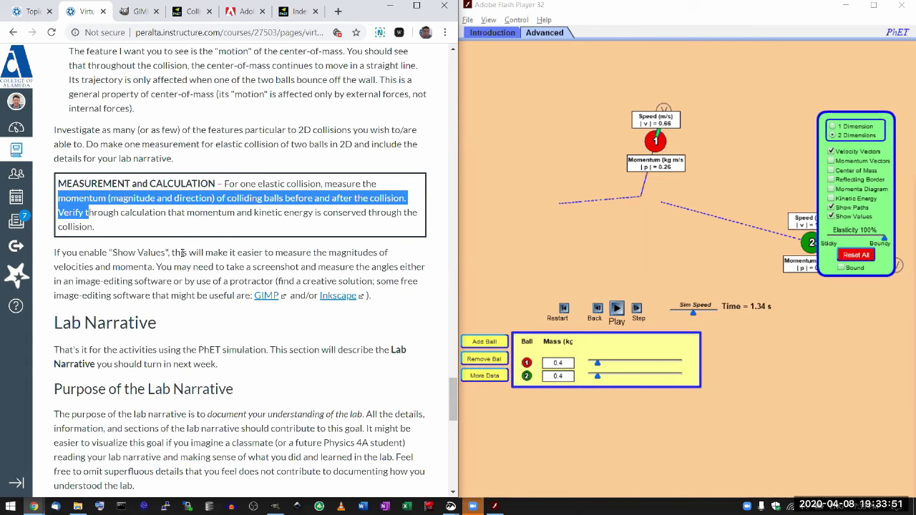
scroll(180, 252, "down", 1)
scroll(180, 252, "down", 3)
left_click_drag(54, 183, 81, 182)
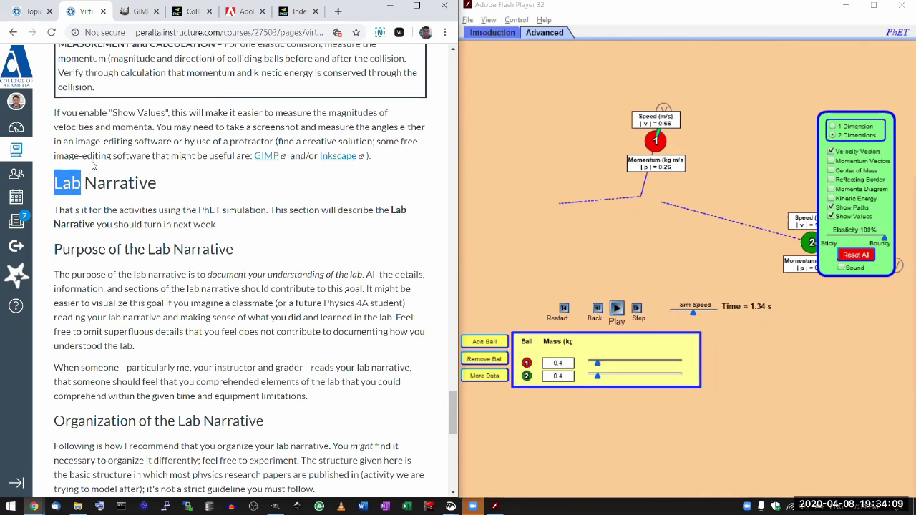
left_click(15, 12)
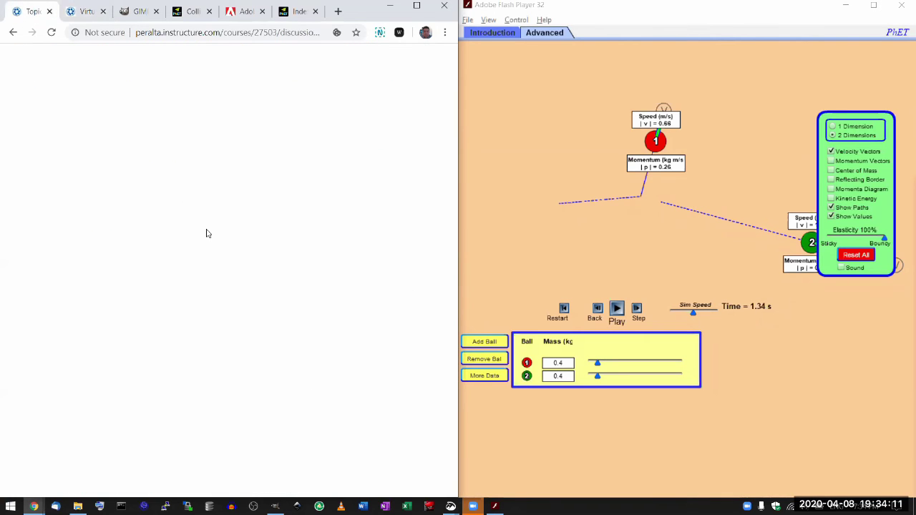
middle_click(231, 266)
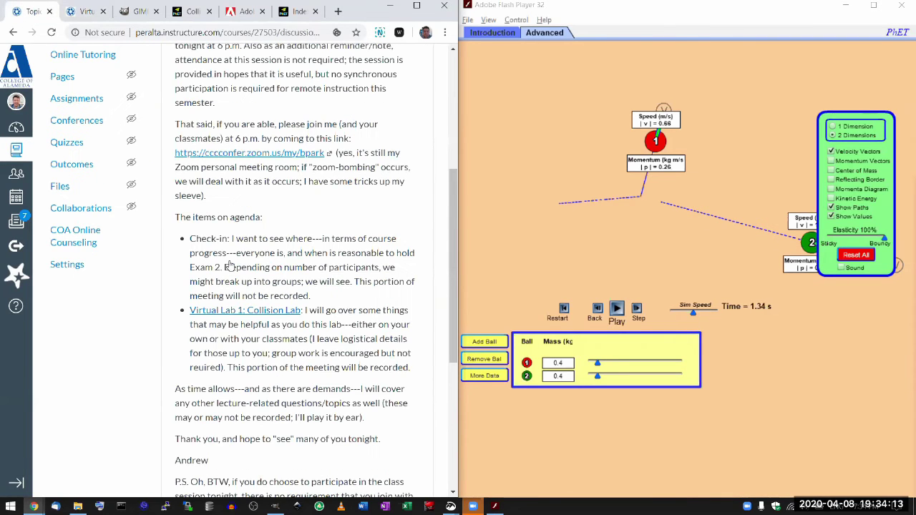
- View the Collision Lab assignment and highlight the rubric's Completeness criterion description
left_click(60, 10)
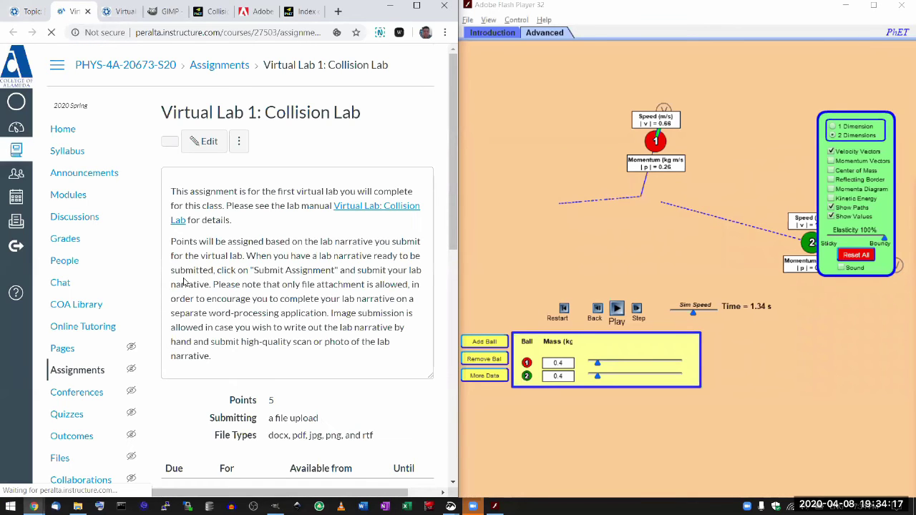
scroll(184, 282, "down", 5)
scroll(86, 153, "up", 5)
scroll(174, 265, "down", 6)
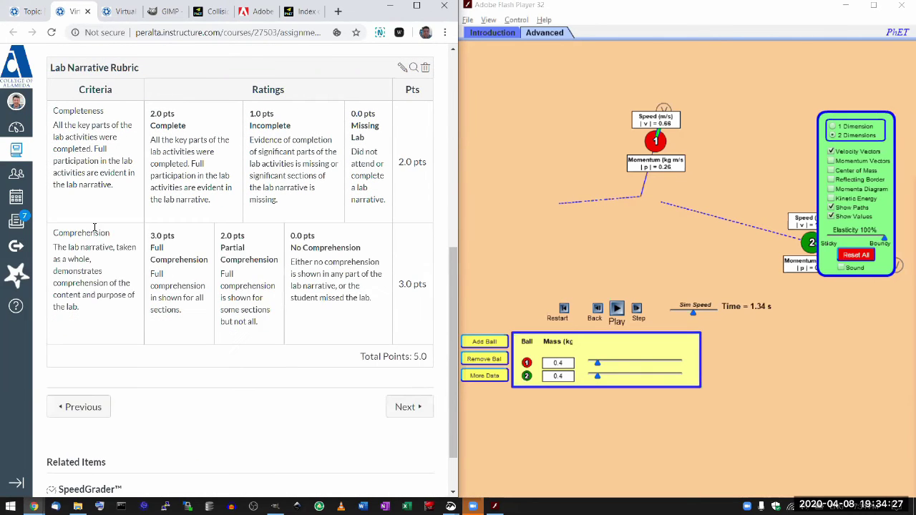
left_click_drag(54, 111, 98, 149)
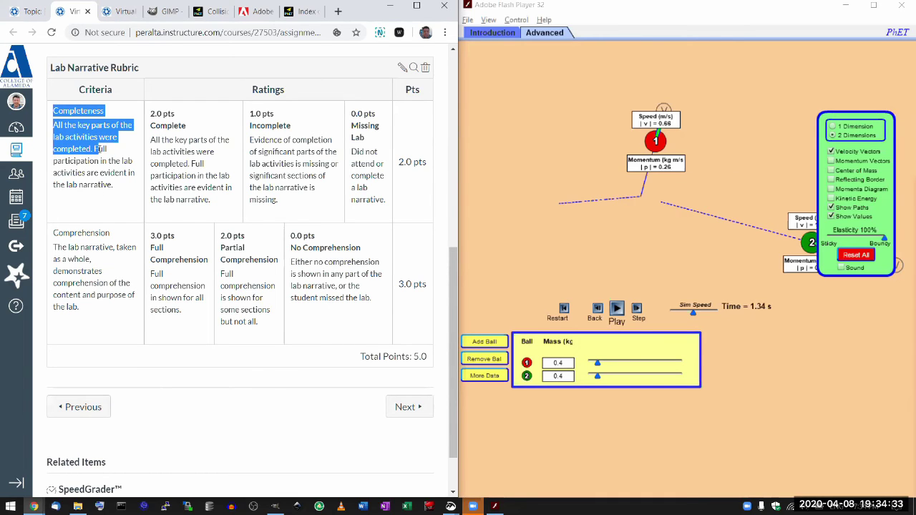
left_click(98, 149)
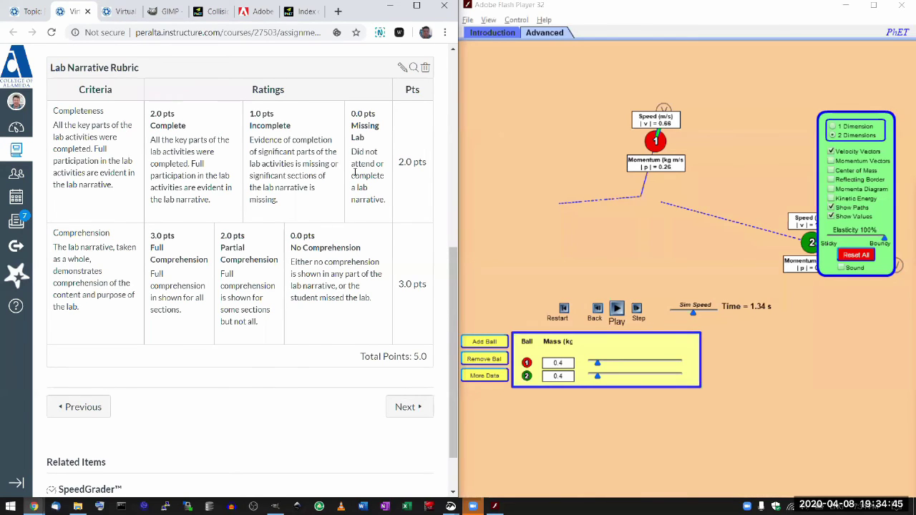
- Highlight the 0.0 pts Missing Lab and 1.0 pts Incomplete ratings, then the Comprehension criterion
left_click_drag(352, 114, 375, 139)
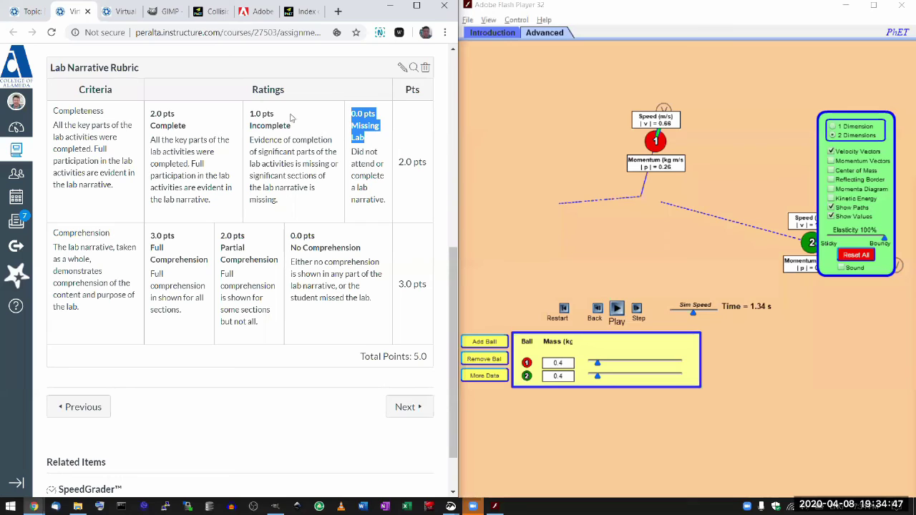
left_click_drag(249, 109, 279, 141)
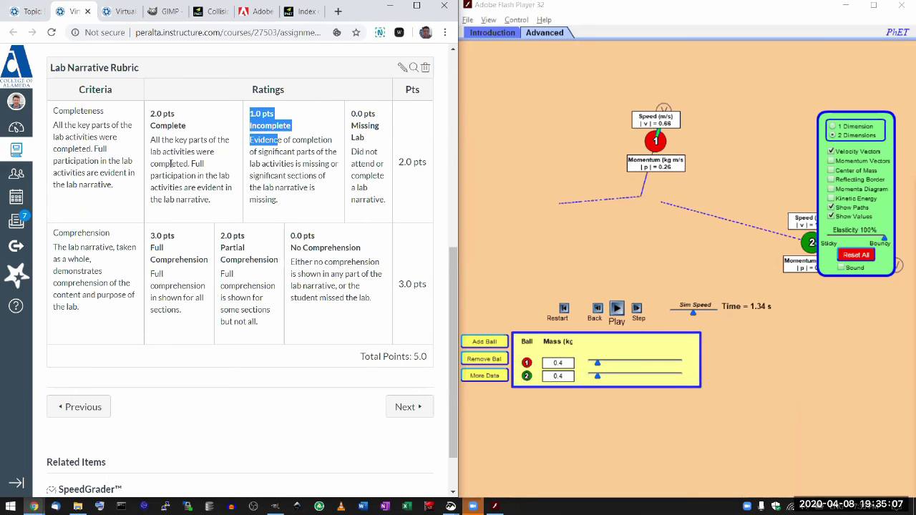
scroll(95, 222, "down", 1)
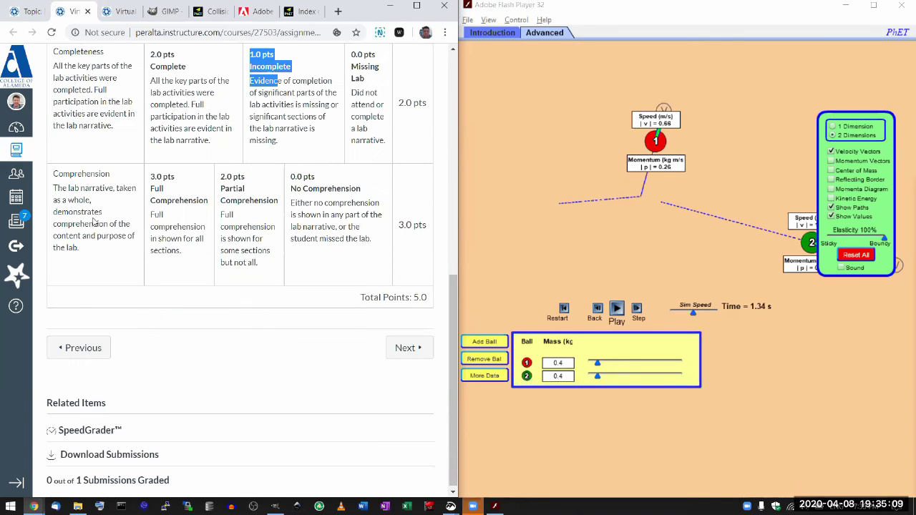
left_click_drag(54, 170, 92, 200)
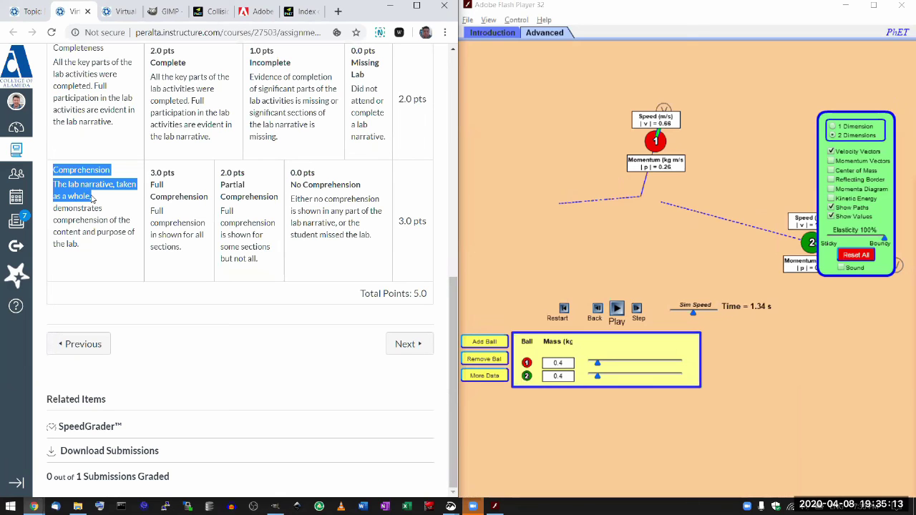
left_click(92, 200)
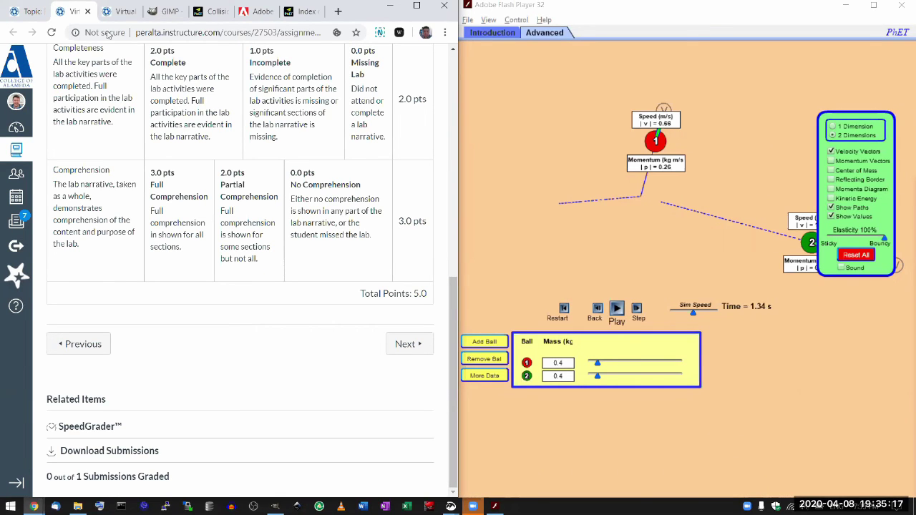
key("ctrl+Tab")
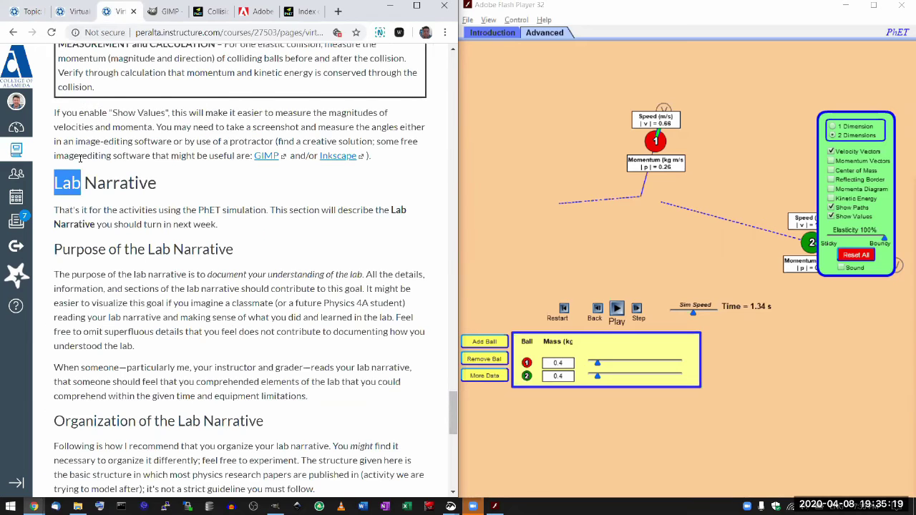
scroll(78, 159, "up", 1)
left_click_drag(58, 170, 345, 186)
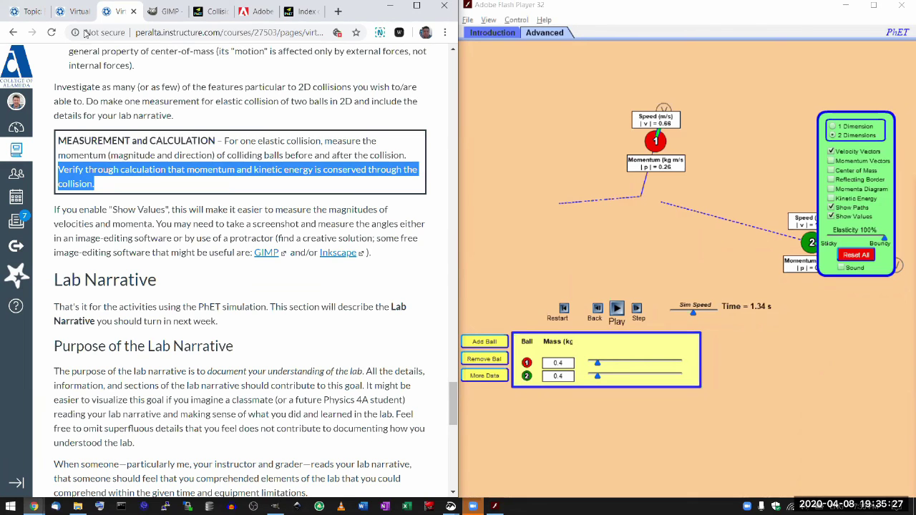
left_click(76, 10)
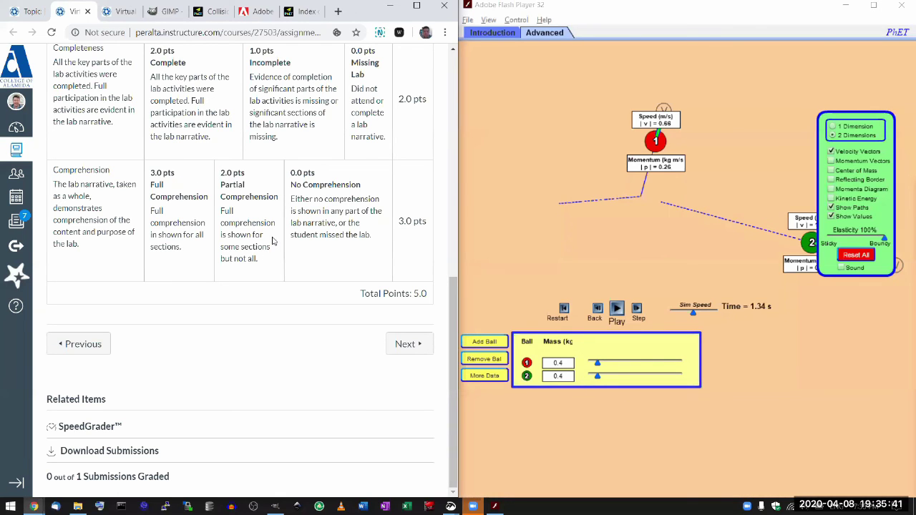
left_click_drag(349, 235, 114, 164)
scroll(100, 161, "up", 1)
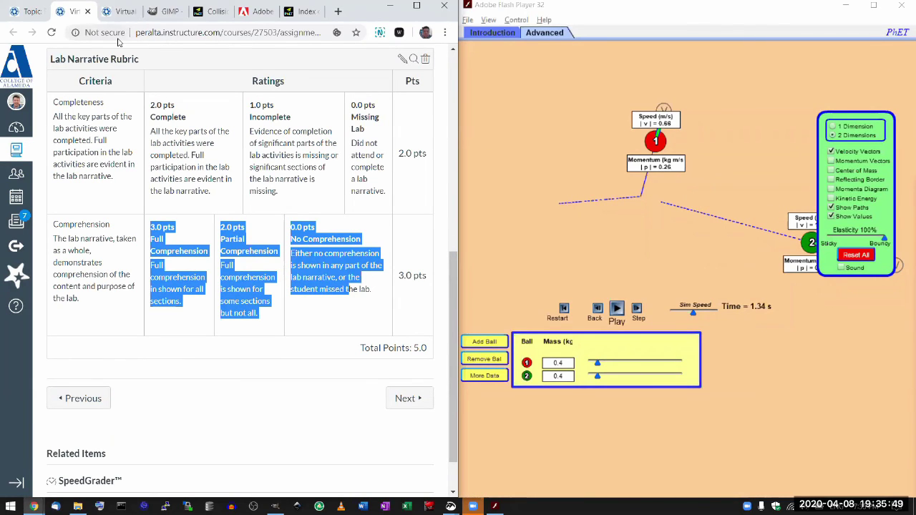
left_click(123, 15)
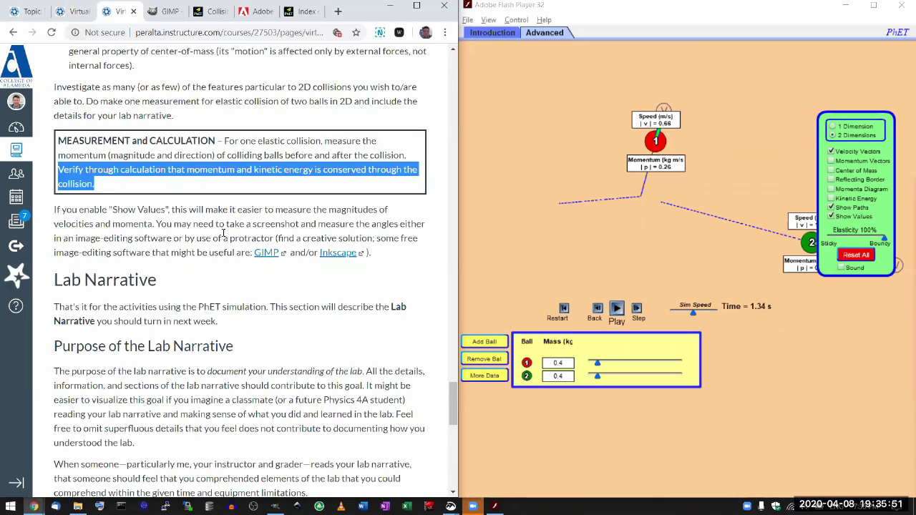
left_click(224, 236)
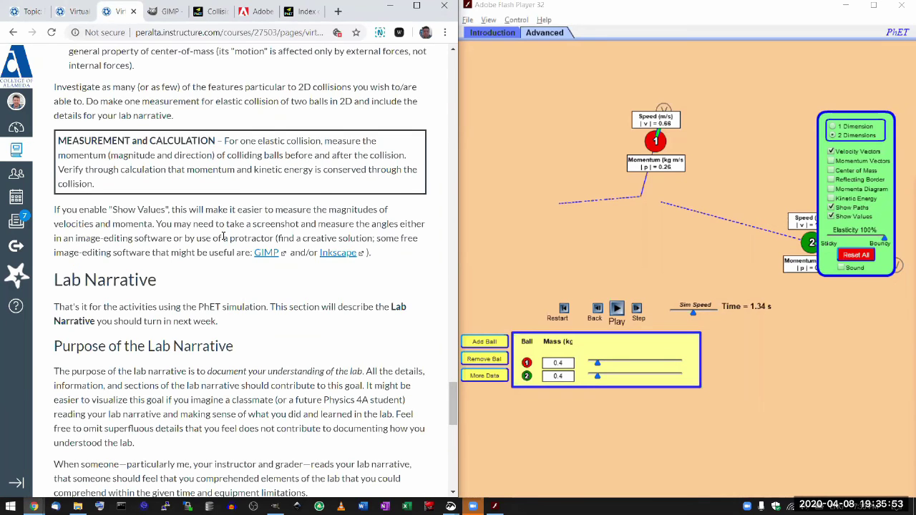
scroll(224, 237, "down", 3)
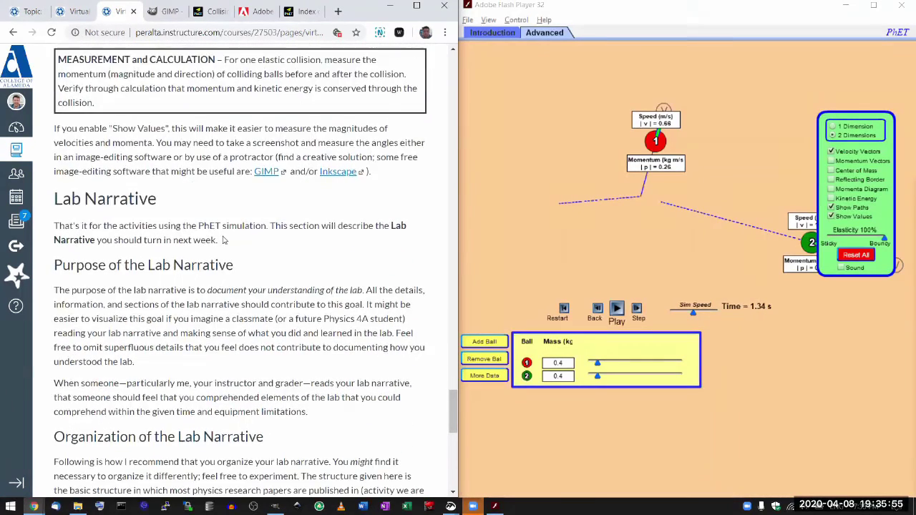
scroll(224, 236, "down", 3)
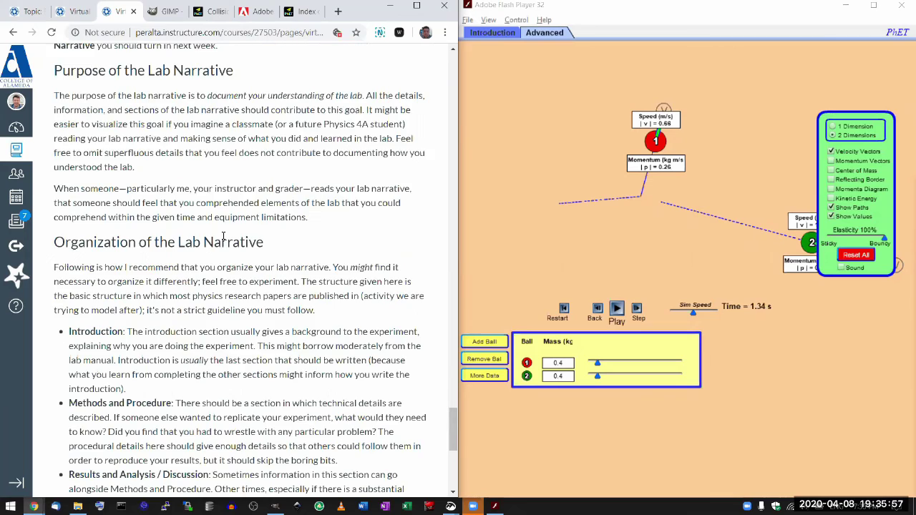
scroll(224, 236, "down", 8)
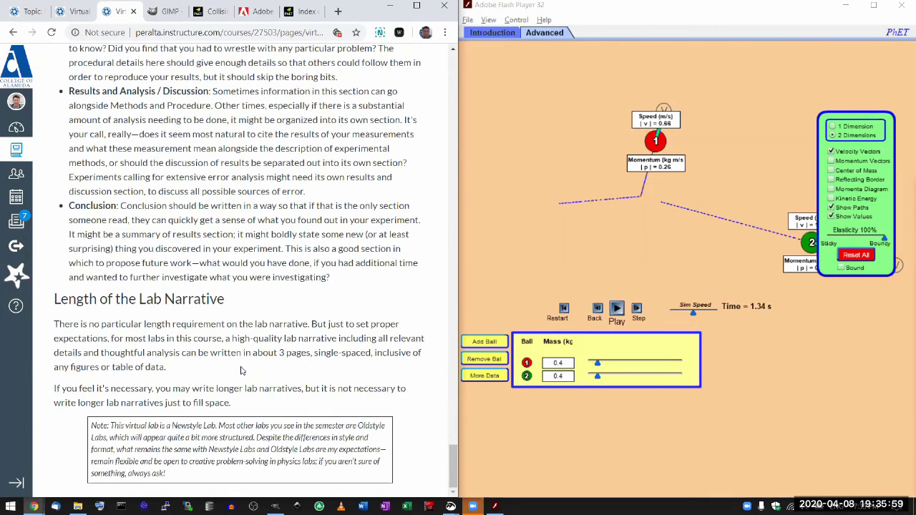
scroll(241, 369, "up", 3, "ctrl")
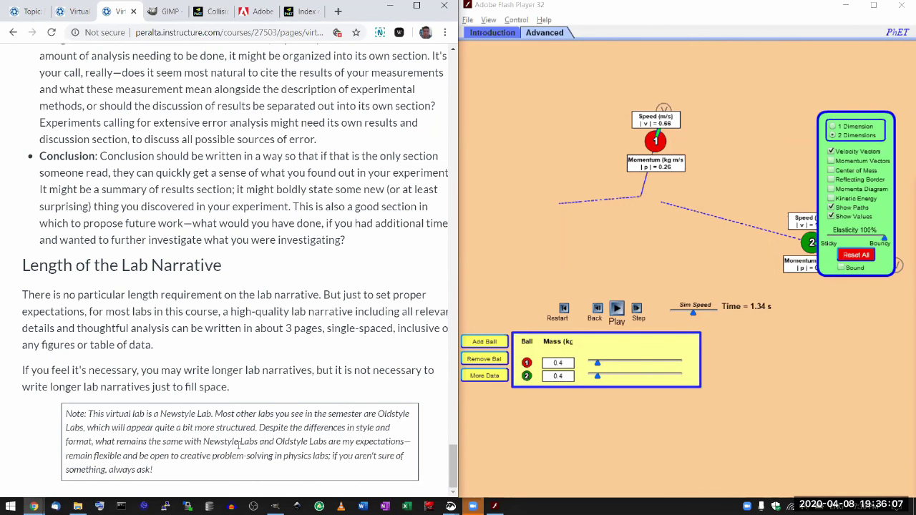
scroll(238, 445, "right", 1)
scroll(239, 446, "up", 1)
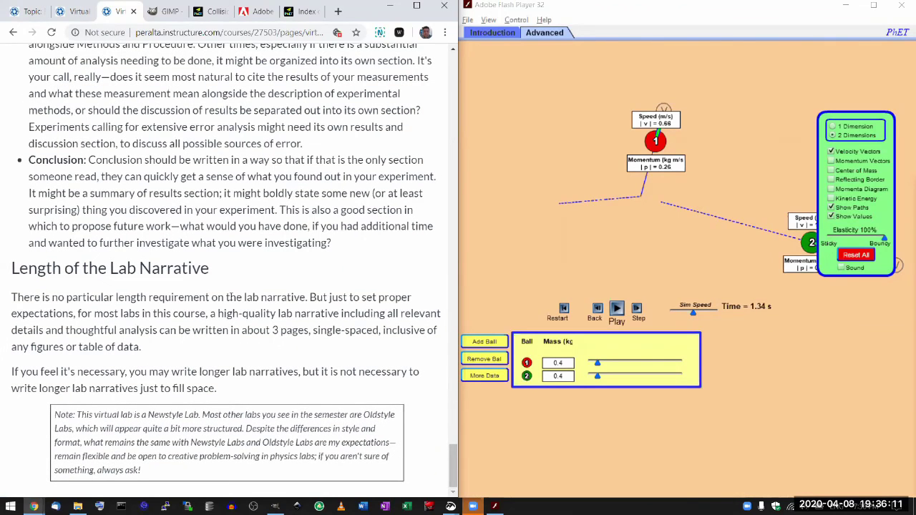
key("ctrl+f")
type("creativ")
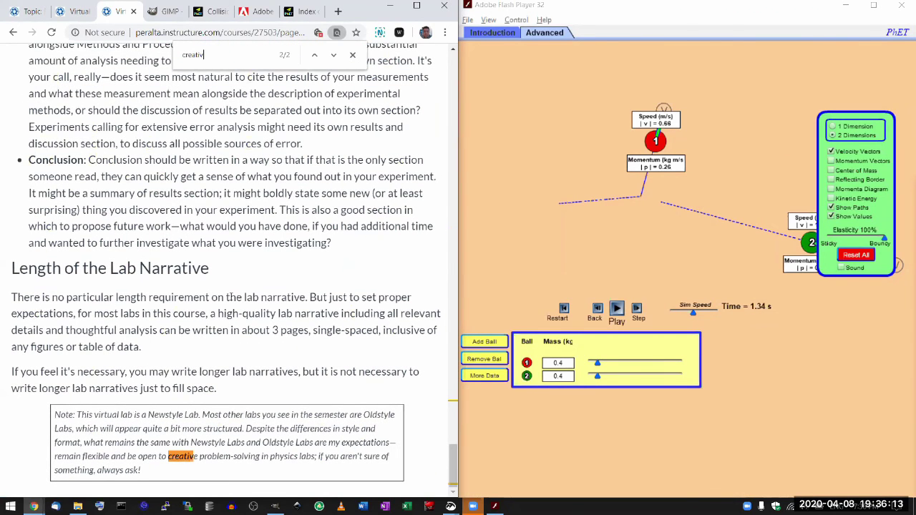
type("e")
key("Return")
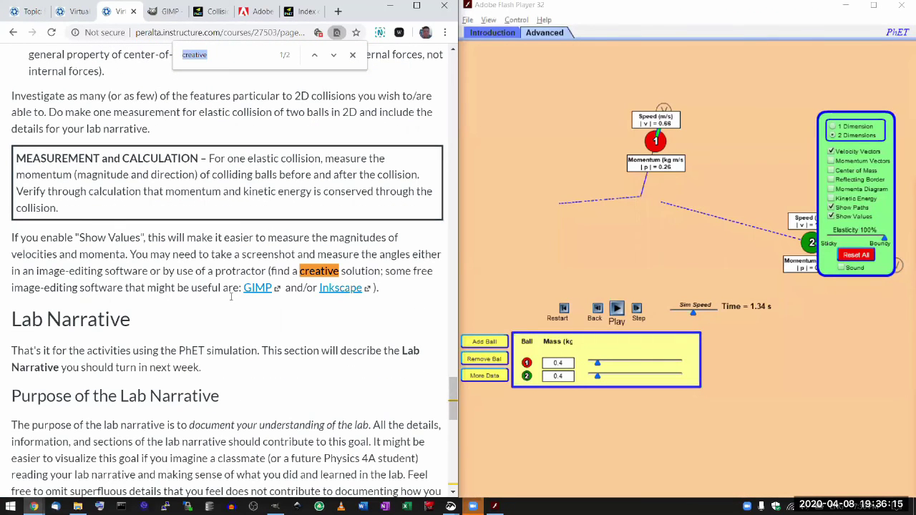
key("ctrl+minus")
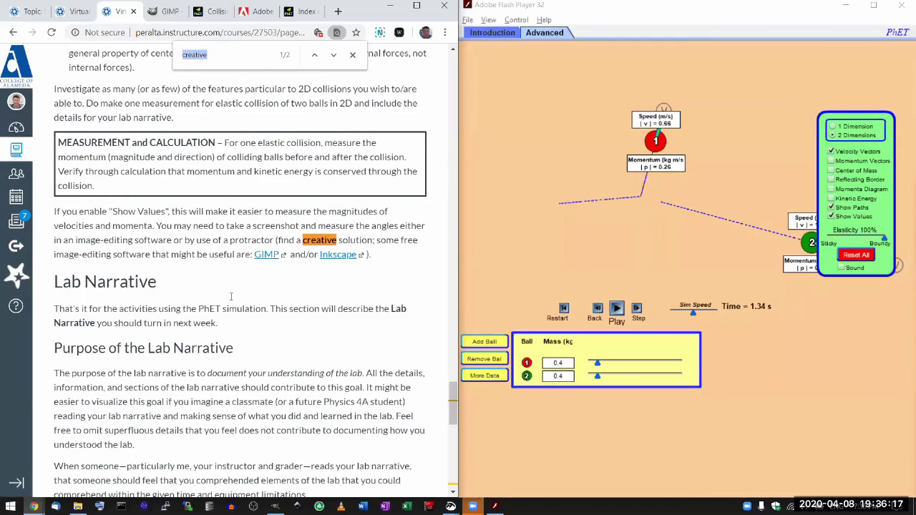
key("Return")
key("ctrl+plus")
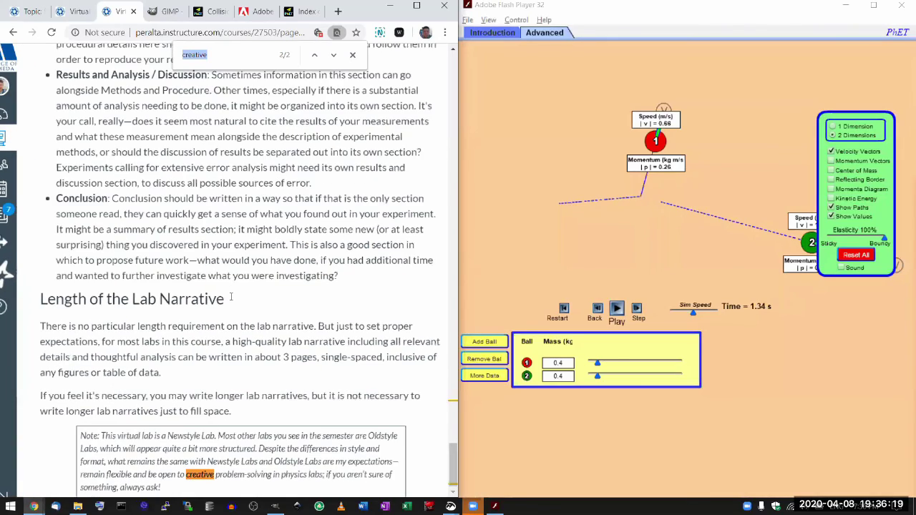
scroll(231, 297, "up", 3)
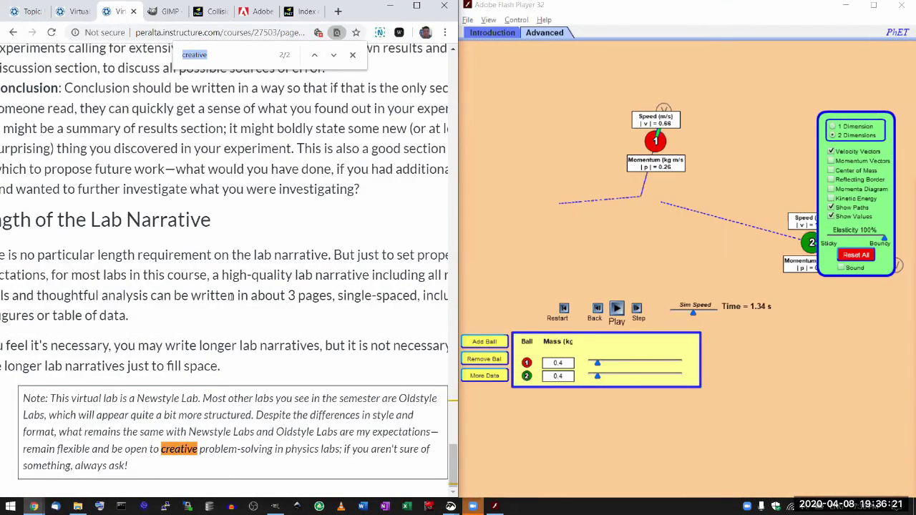
scroll(230, 296, "right", 1)
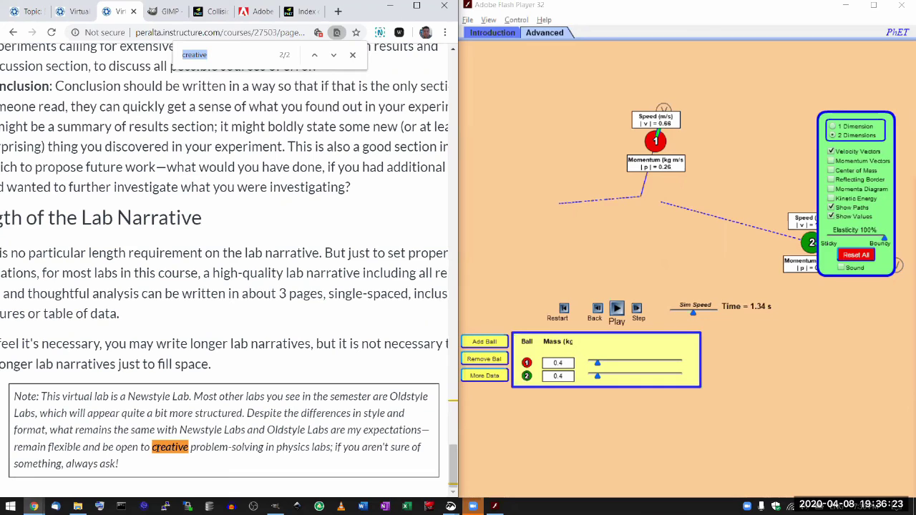
left_click(347, 430)
left_click_drag(345, 430, 331, 447)
left_click(164, 450)
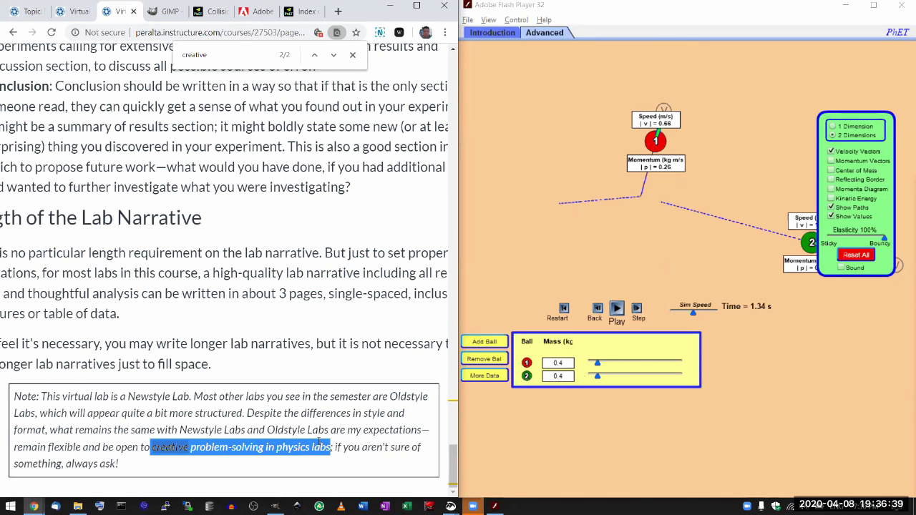
left_click(305, 391)
key("ctrl+minus")
key("ctrl+minus")
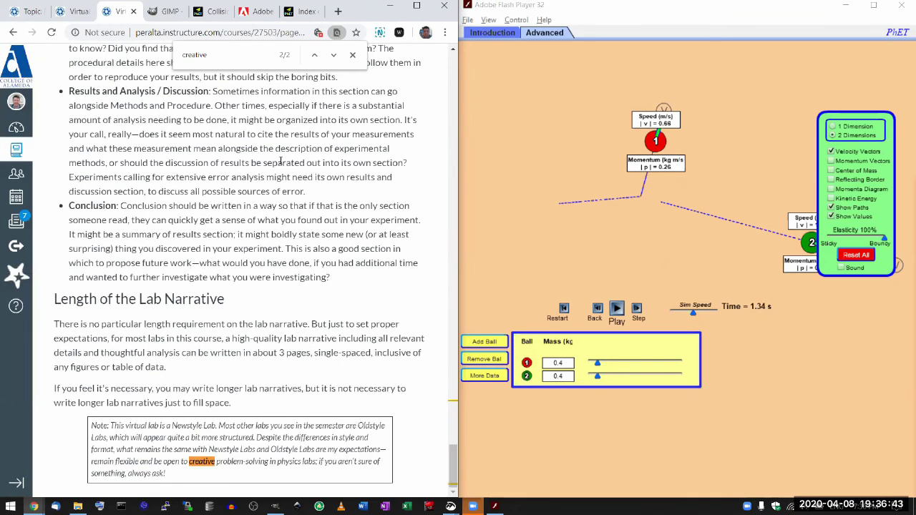
key("Escape")
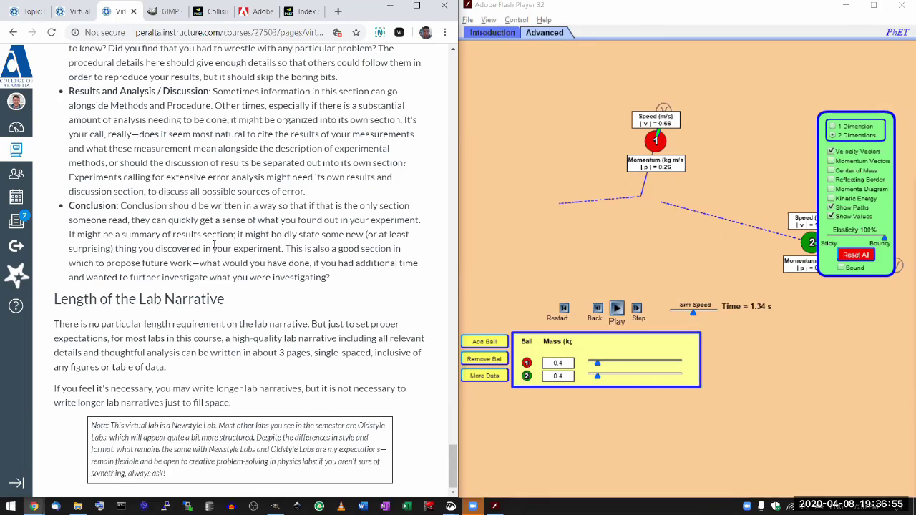
scroll(213, 245, "up", 5)
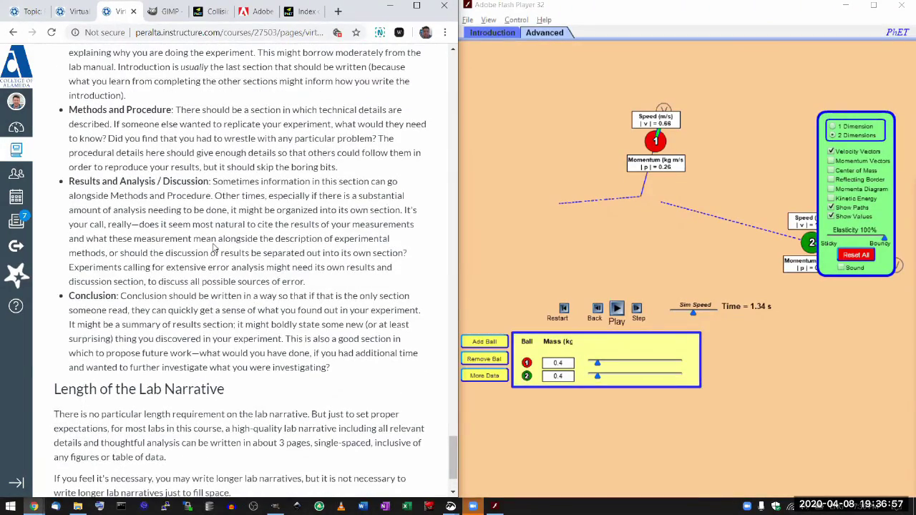
scroll(213, 245, "up", 10)
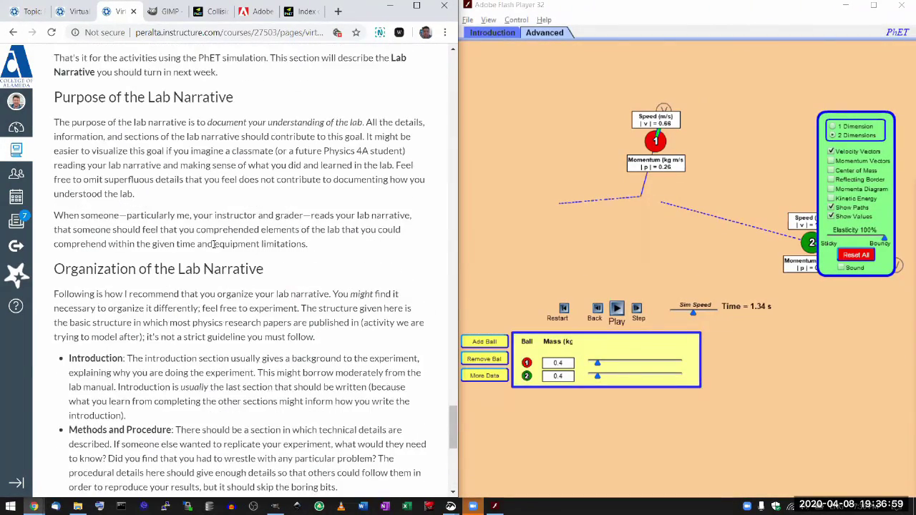
scroll(568, 40, "up", 9)
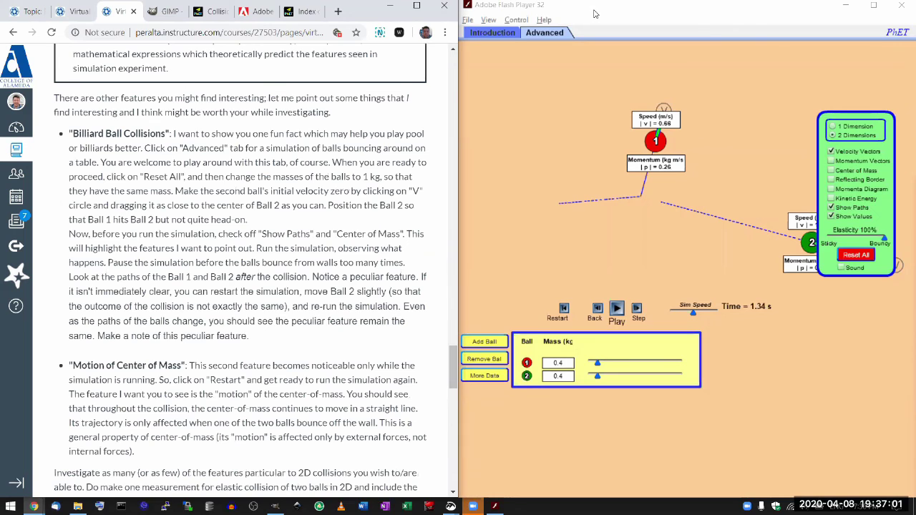
- Maximize the Adobe Flash Player window so the Collision Lab fills the screen
double_click(511, 4)
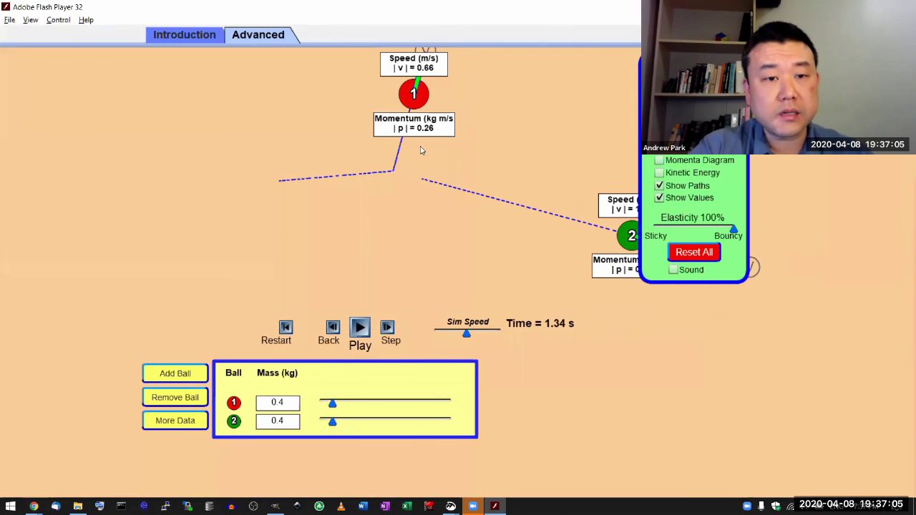